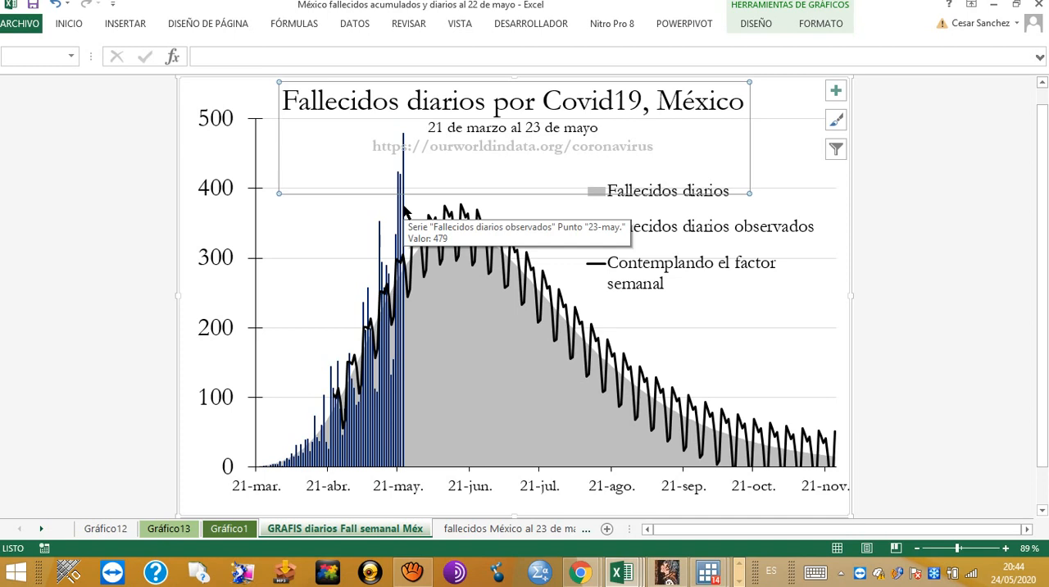
# Step: Check the current date on the system calendar, and return to the Mexico daily deaths chart
pyautogui.click(1020, 574)
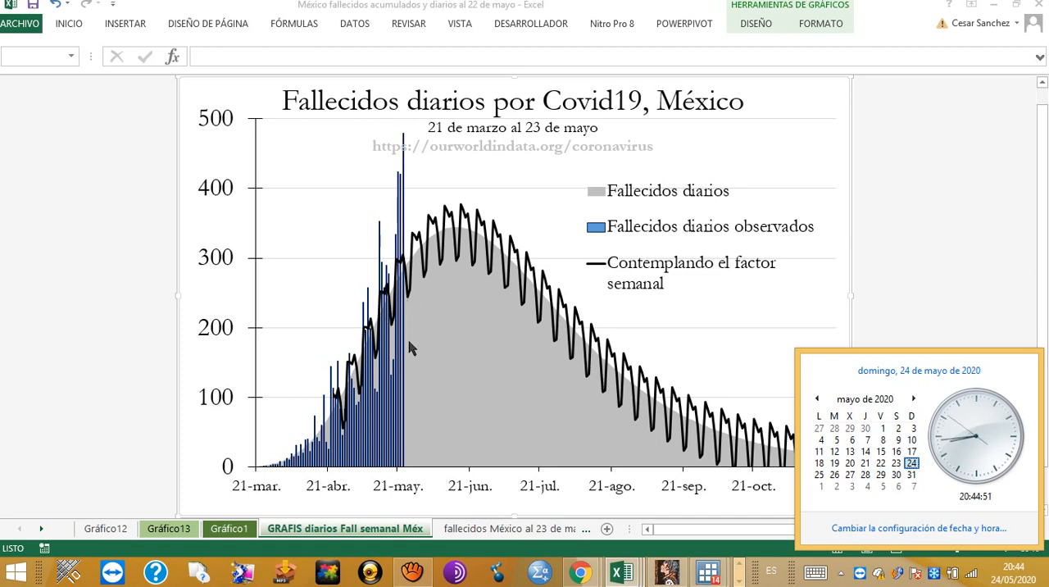
pyautogui.click(320, 283)
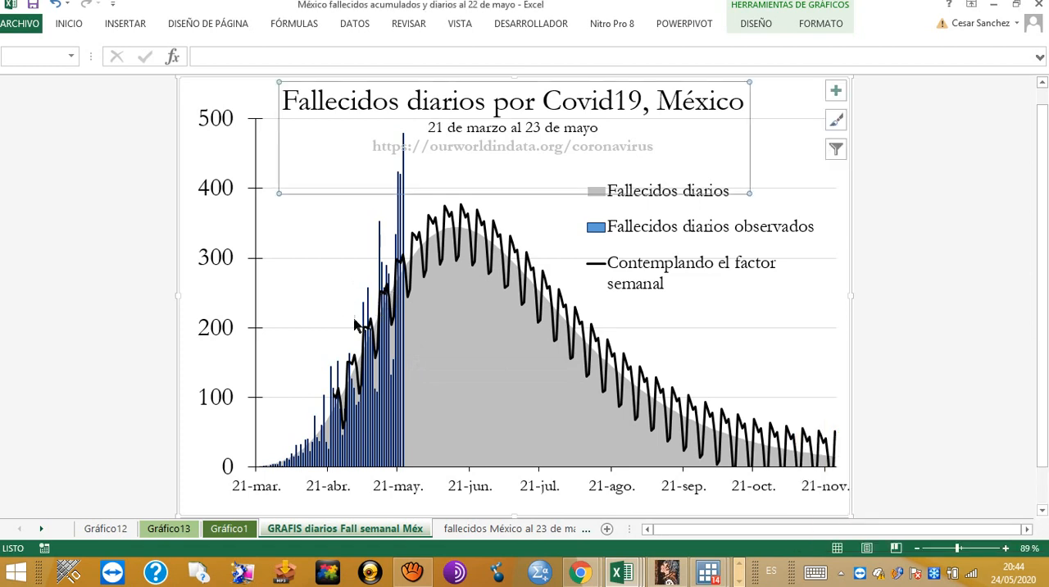
pyautogui.click(341, 317)
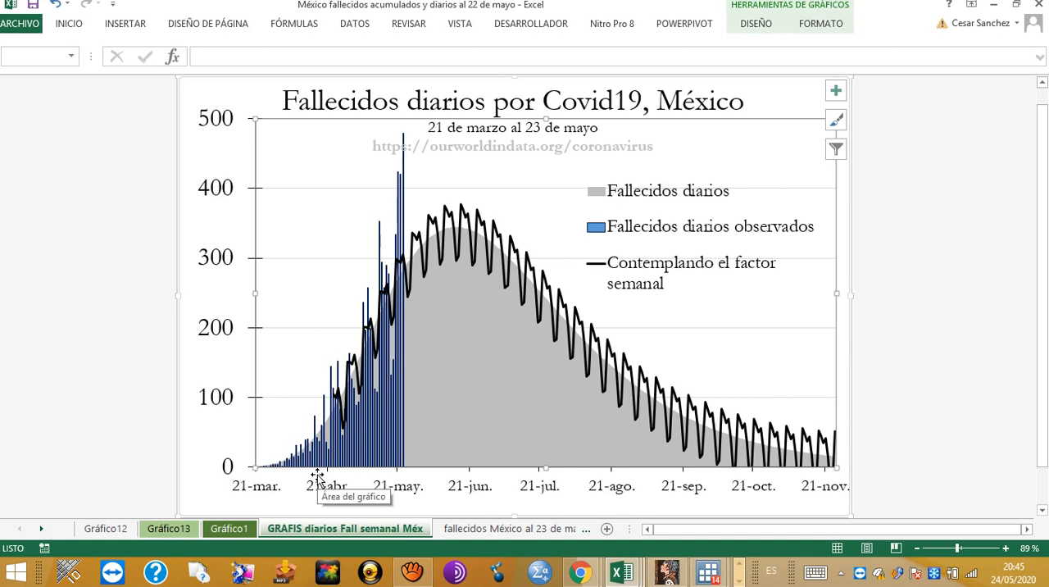
# Step: Switch to the Excel workbook "El Salvador confirmados statistica y stata"
pyautogui.hotkey('alt', 'Tab')
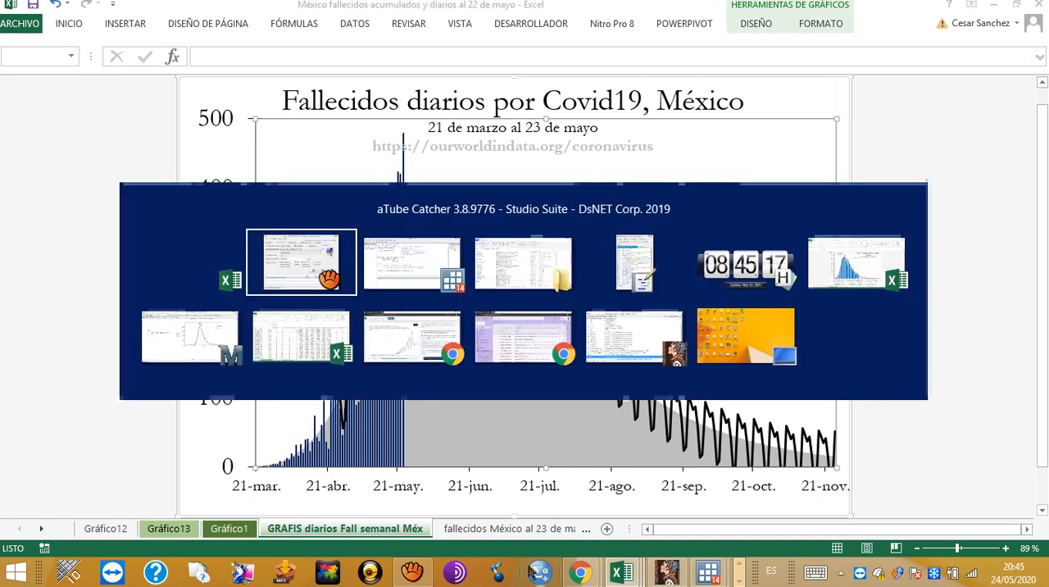
pyautogui.hotkey('alt', 'Tab')
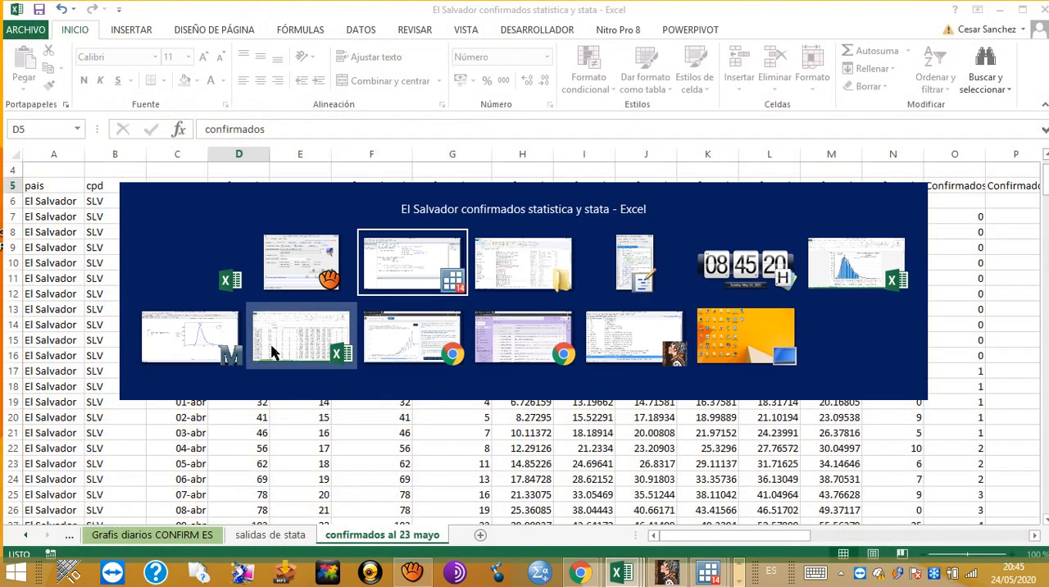
pyautogui.click(273, 352)
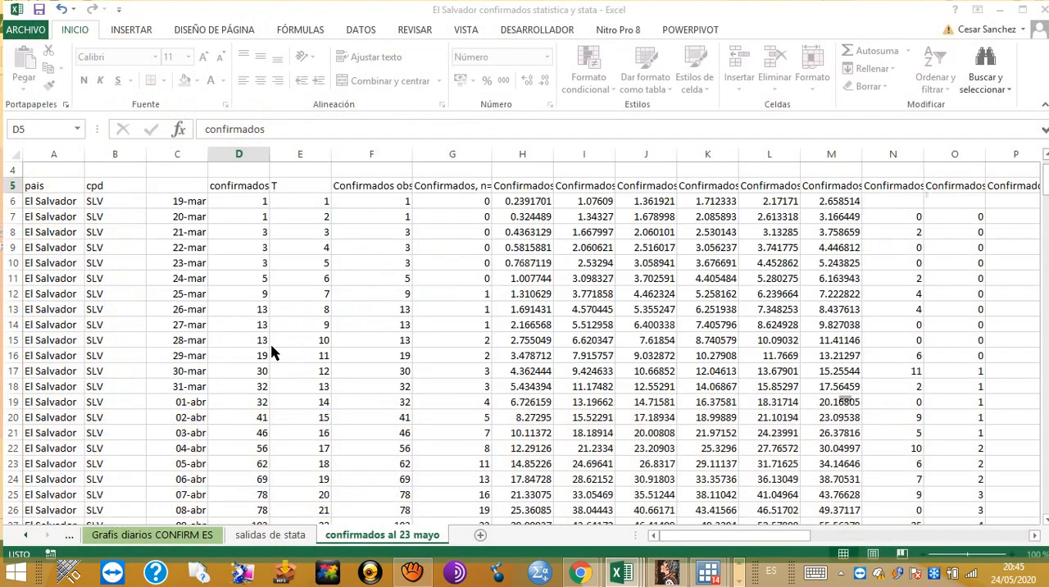
pyautogui.hotkey('alt', 'Tab')
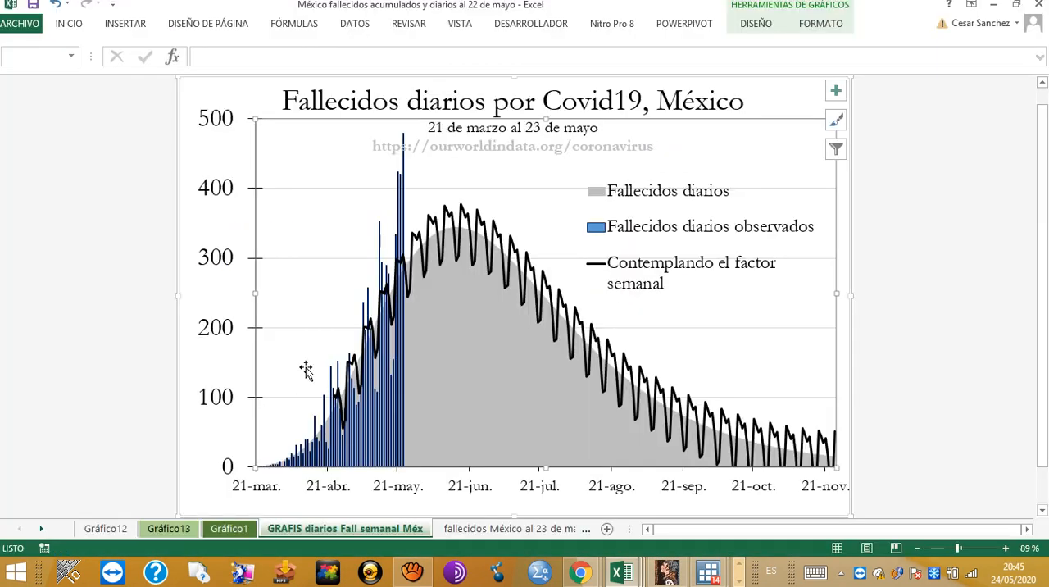
pyautogui.hotkey('alt', 'Tab')
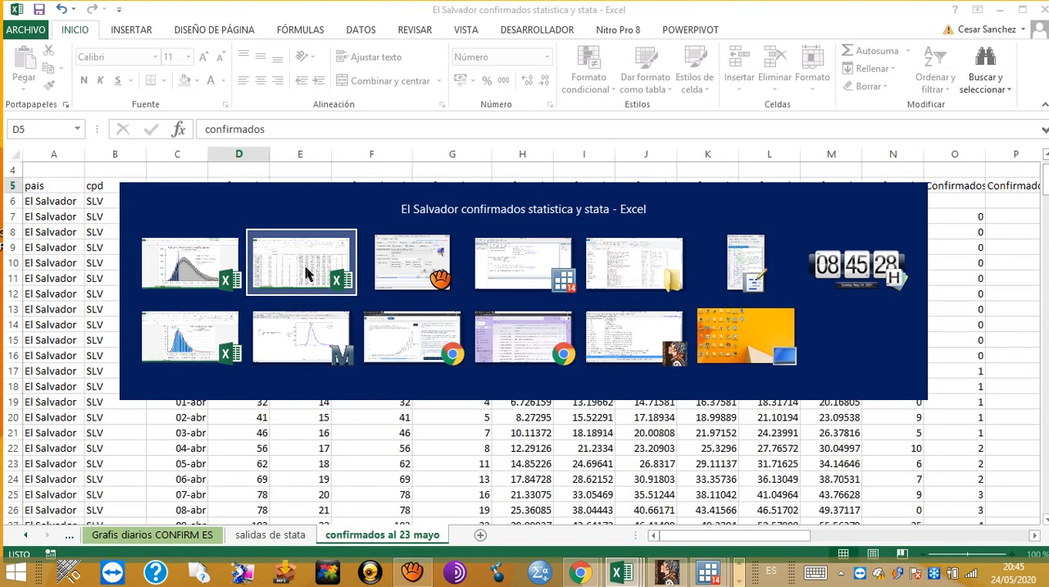
pyautogui.click(306, 274)
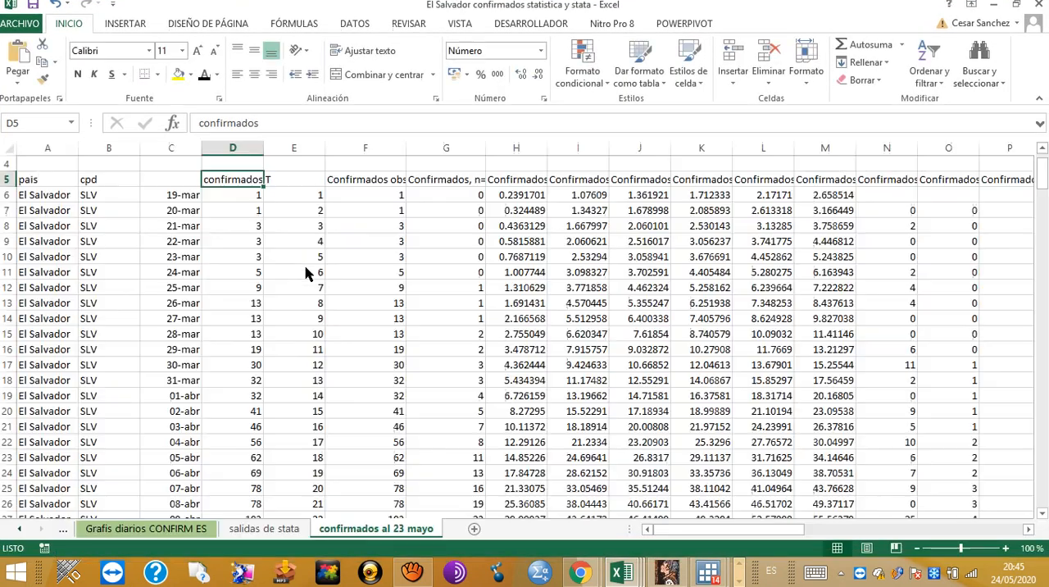
# Step: View El Salvador's cumulative confirmed cases chart, followed by the "Grafis diarios CONFIRM ES" daily chart
pyautogui.click(19, 529)
pyautogui.click(20, 529)
pyautogui.click(238, 528)
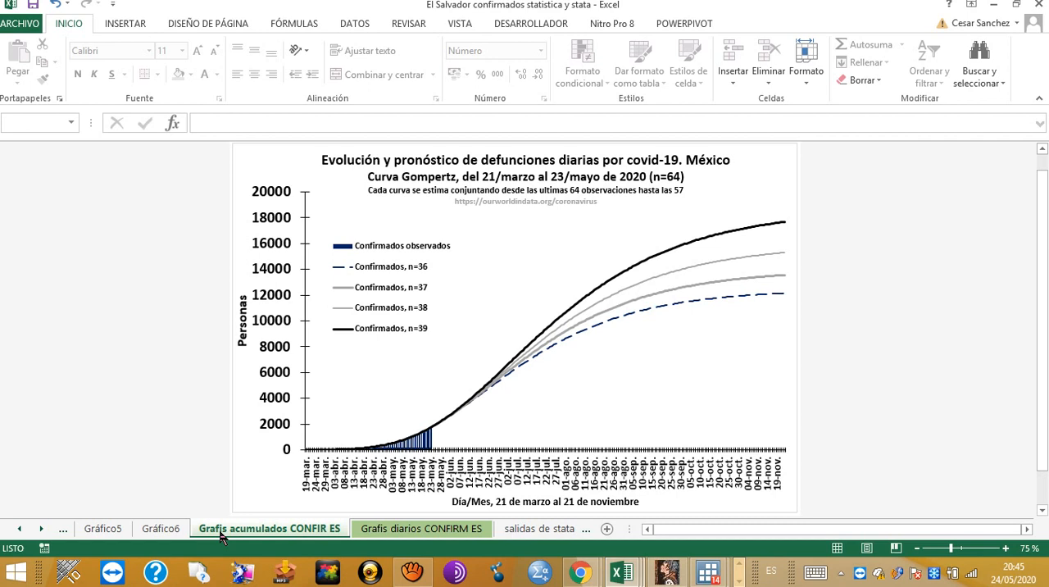
pyautogui.click(368, 532)
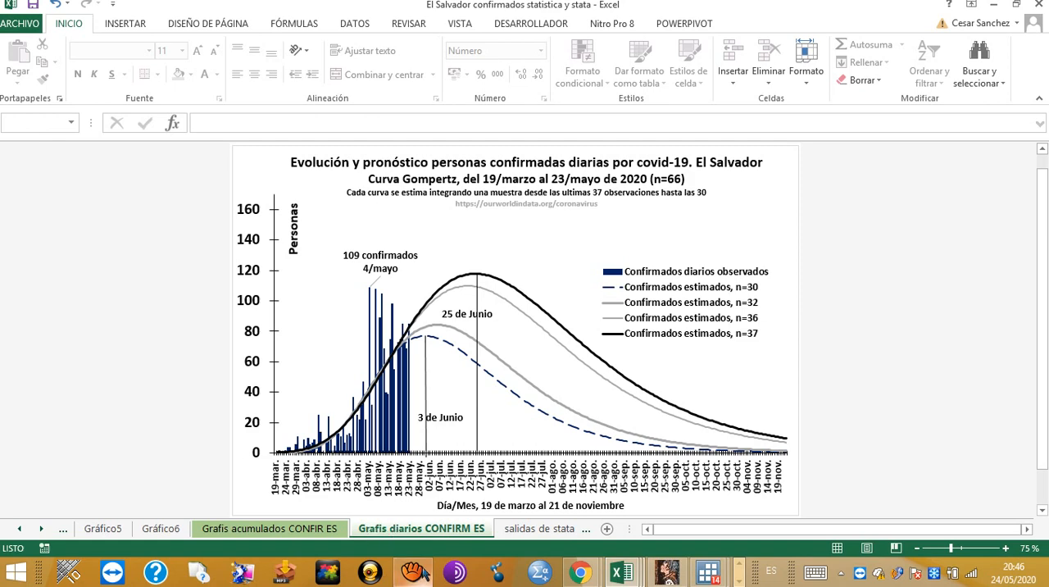
# Step: Switch to the "España Gompertz 21 mayo statistica y stata" workbook and examine Spain's deaths curve with the ribbon collapsed
pyautogui.moveTo(420, 571)
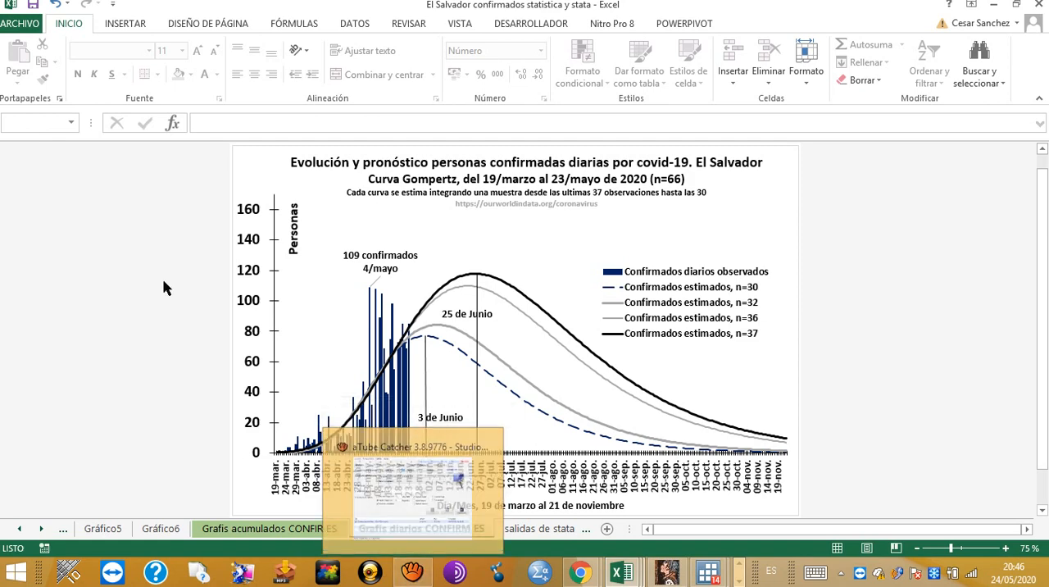
pyautogui.hotkey('alt', 'Tab')
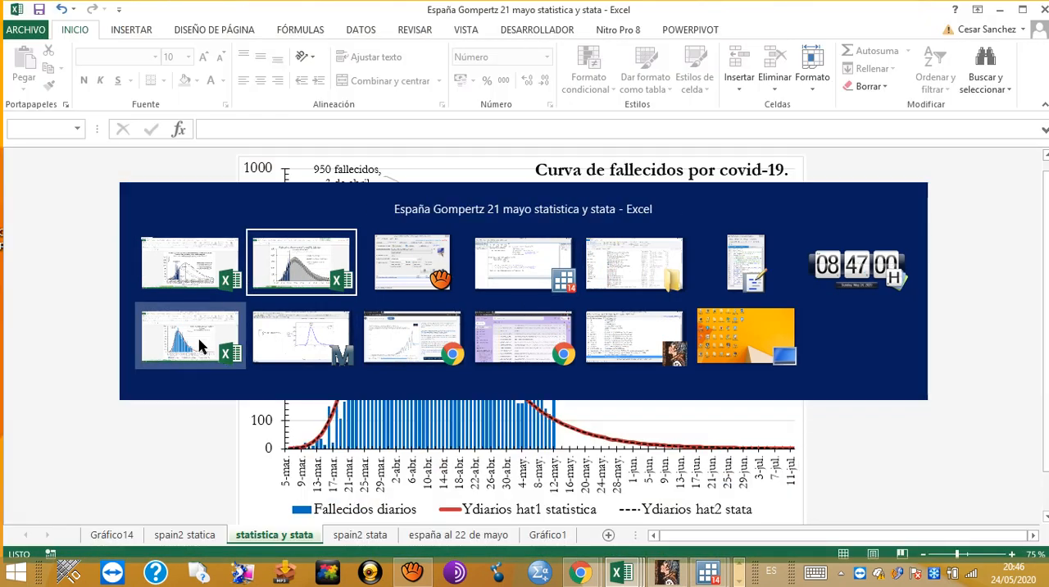
pyautogui.click(199, 346)
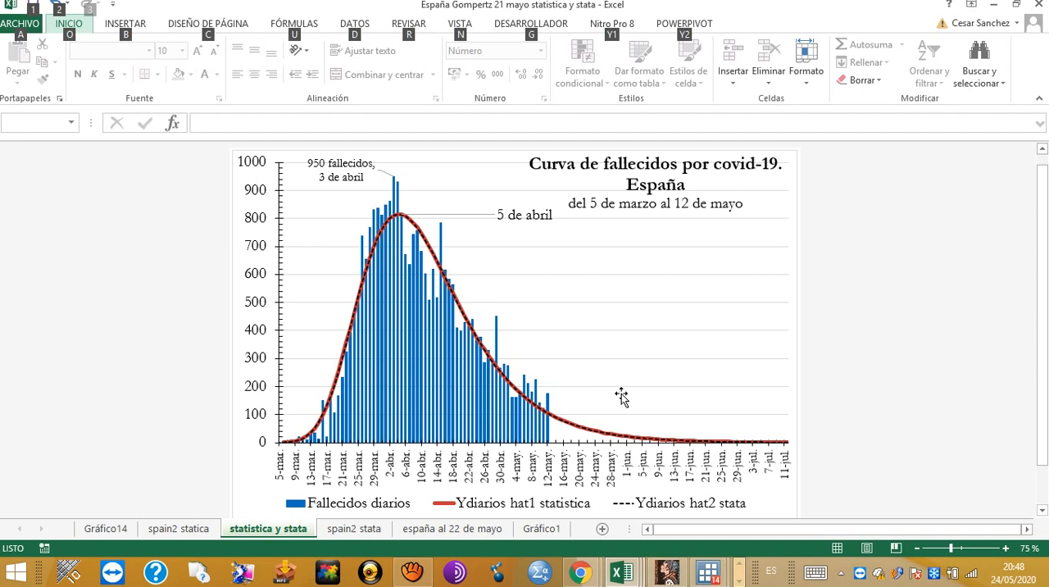
pyautogui.click(1038, 100)
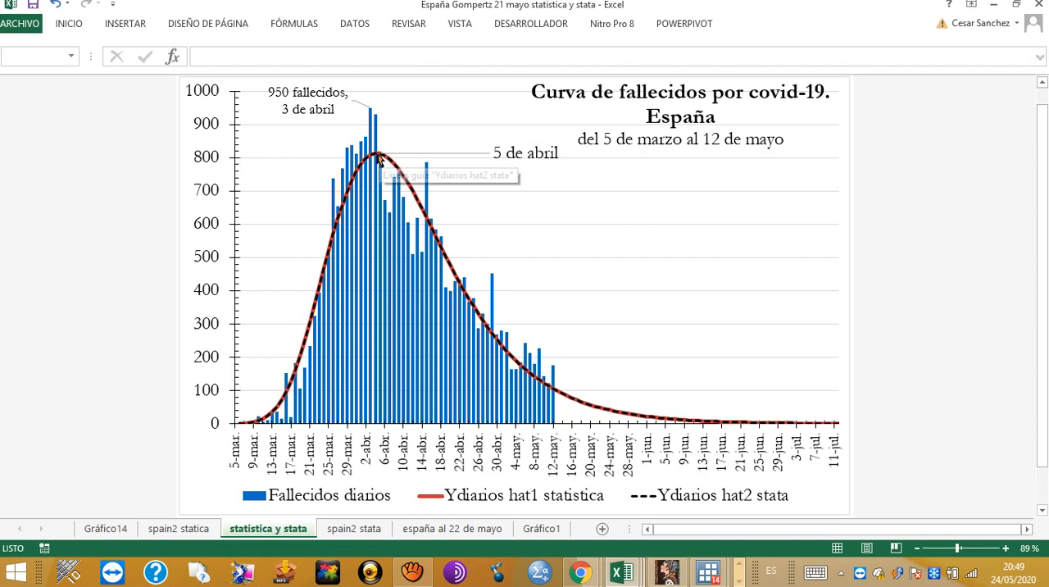
pyautogui.moveTo(378, 157)
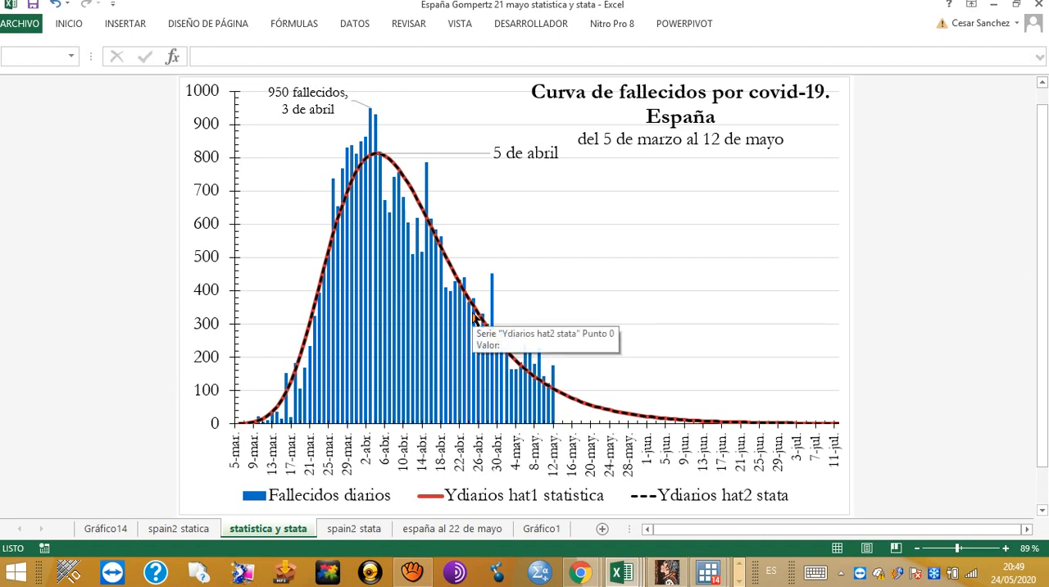
pyautogui.moveTo(311, 329)
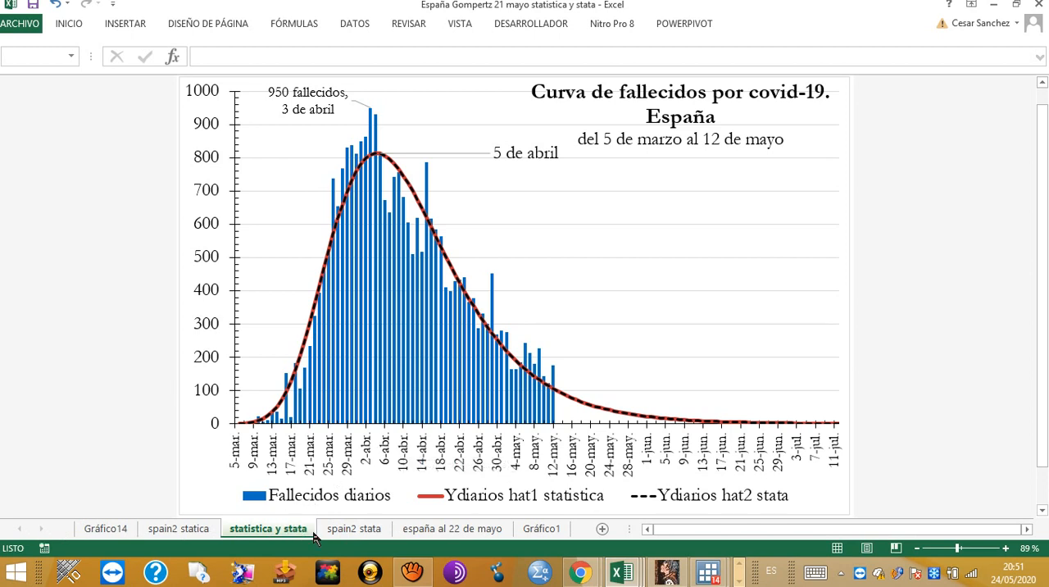
# Step: Return to the Mexico deaths workbook and display the Gompertz daily deaths forecast chart on sheet Gráfico1
pyautogui.hotkey('alt', 'Tab')
pyautogui.hotkey('alt', 'Tab')
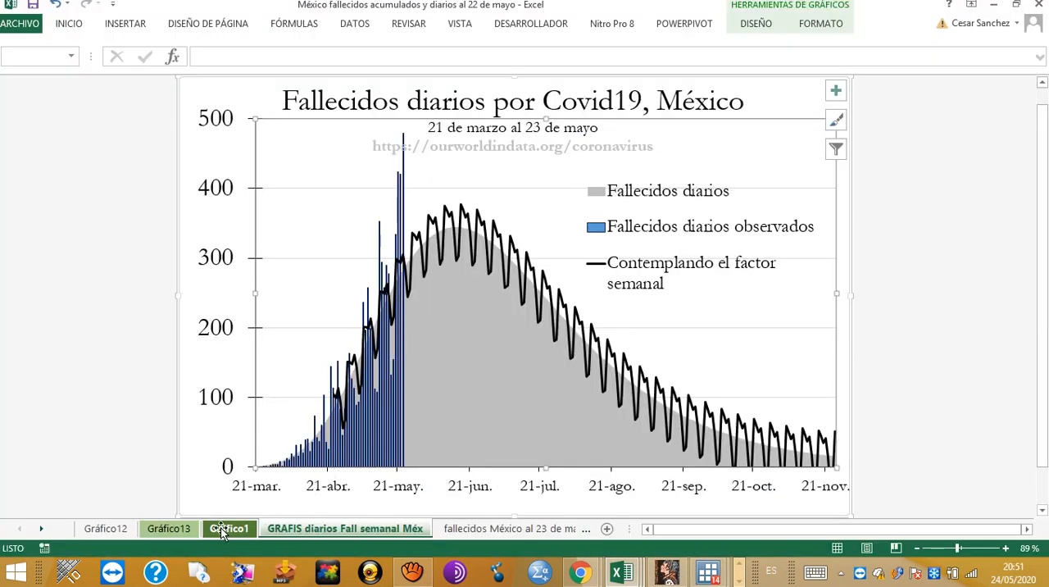
pyautogui.click(222, 531)
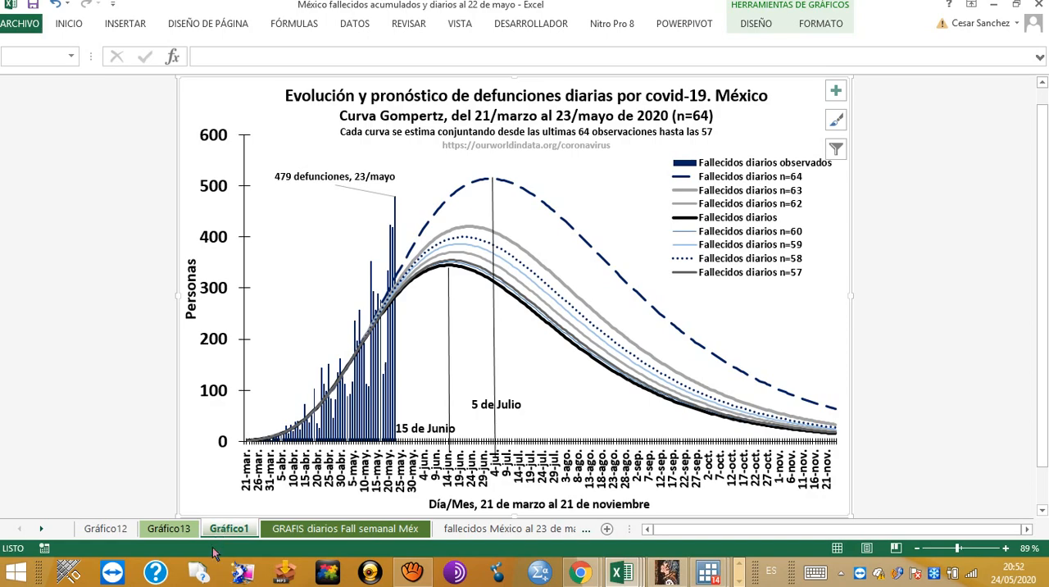
# Step: Switch to the Mathcad worksheet analysing Spain's function and derivatives, and examine the original Gompertz equation f(t) at its beginning
pyautogui.hotkey('alt', 'Tab')
pyautogui.hotkey('alt', 'Tab')
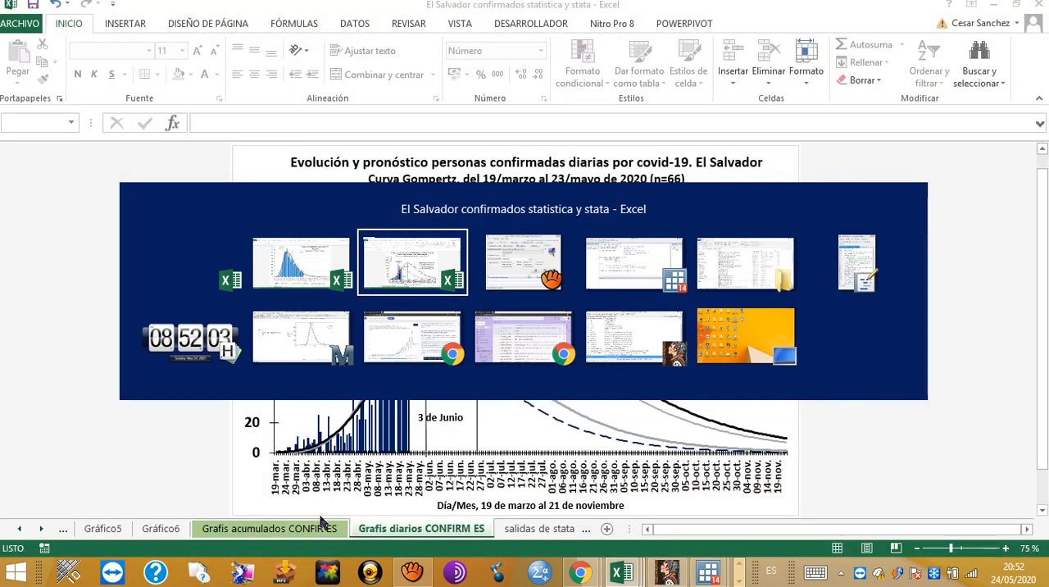
pyautogui.hotkey('alt', 'Tab')
pyautogui.hotkey('alt', 'Tab')
pyautogui.hotkey('alt', 'Tab')
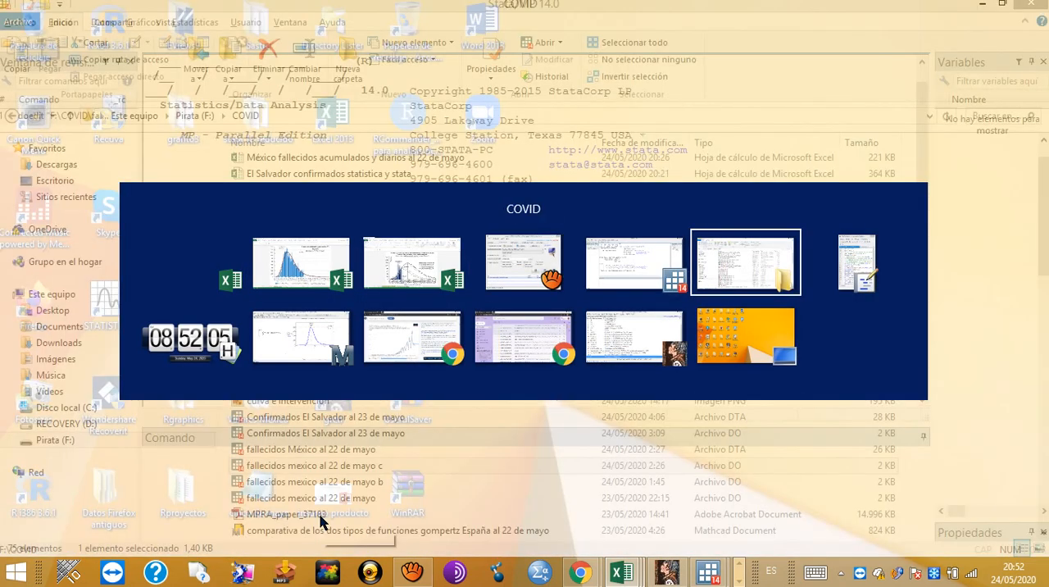
pyautogui.hotkey('alt', 'Tab')
pyautogui.hotkey('alt', 'Tab')
pyautogui.hotkey('alt', 'Tab')
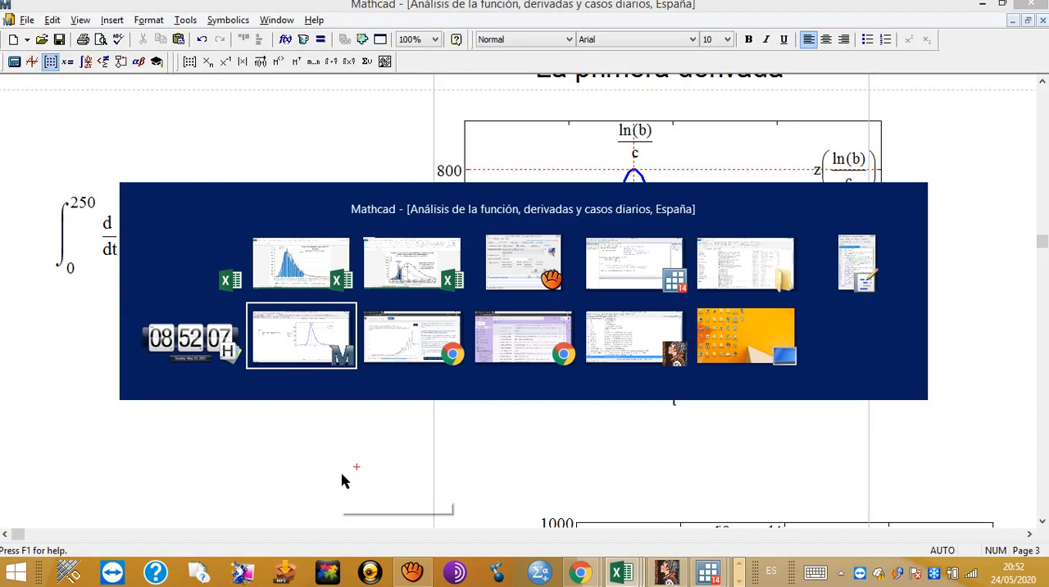
pyautogui.moveTo(1042, 244); pyautogui.dragTo(1042, 95)
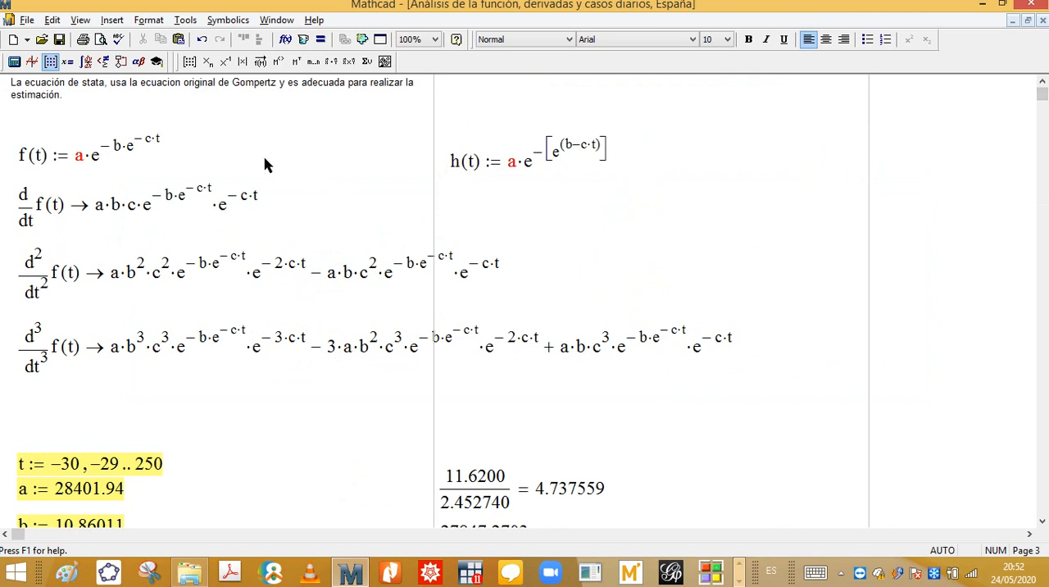
pyautogui.rightClick(235, 145)
pyautogui.click(196, 137)
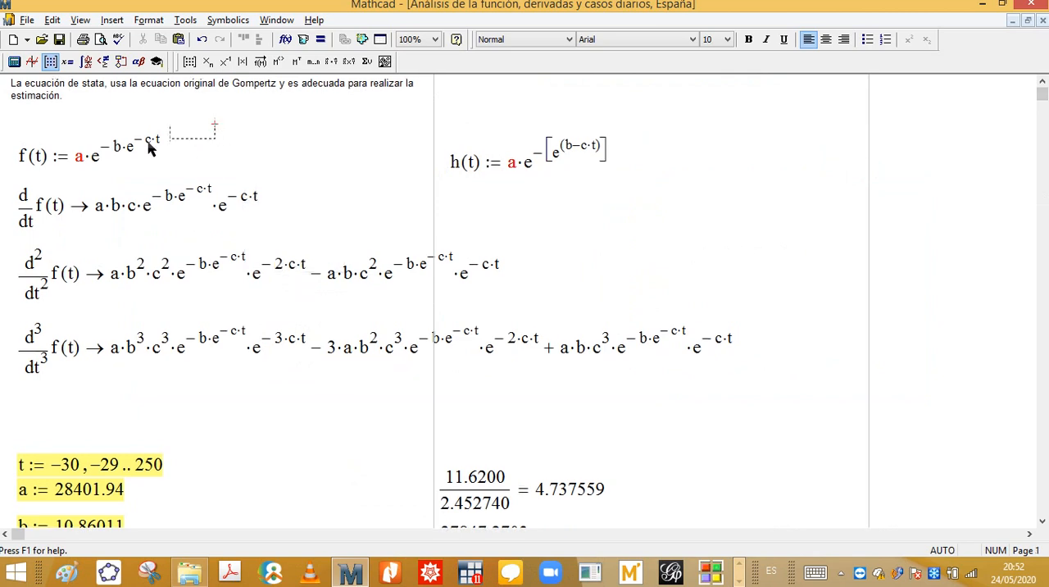
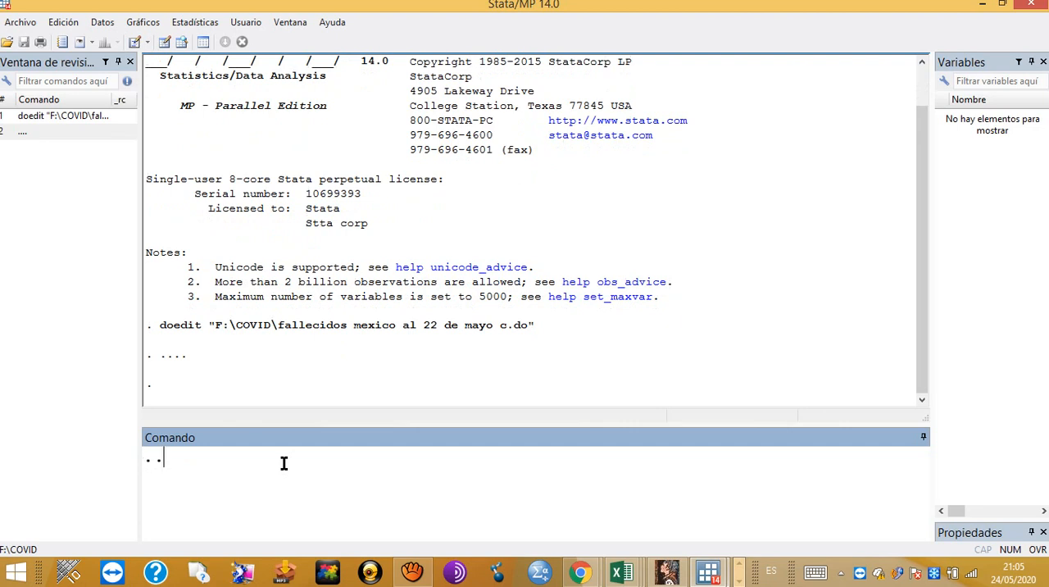
pyautogui.press('Return')
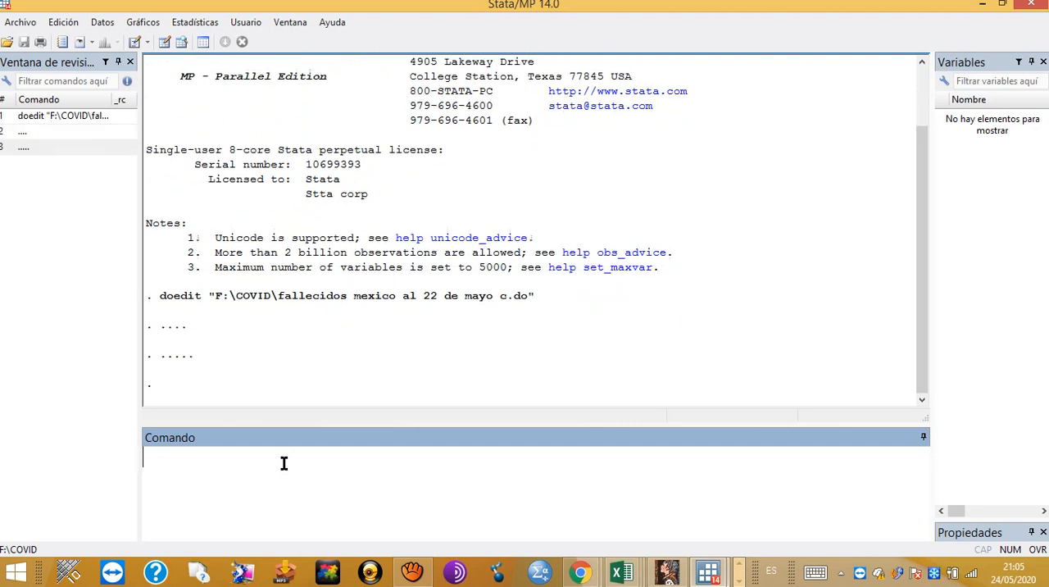
pyautogui.write('....')
pyautogui.press('Return')
pyautogui.write('...')
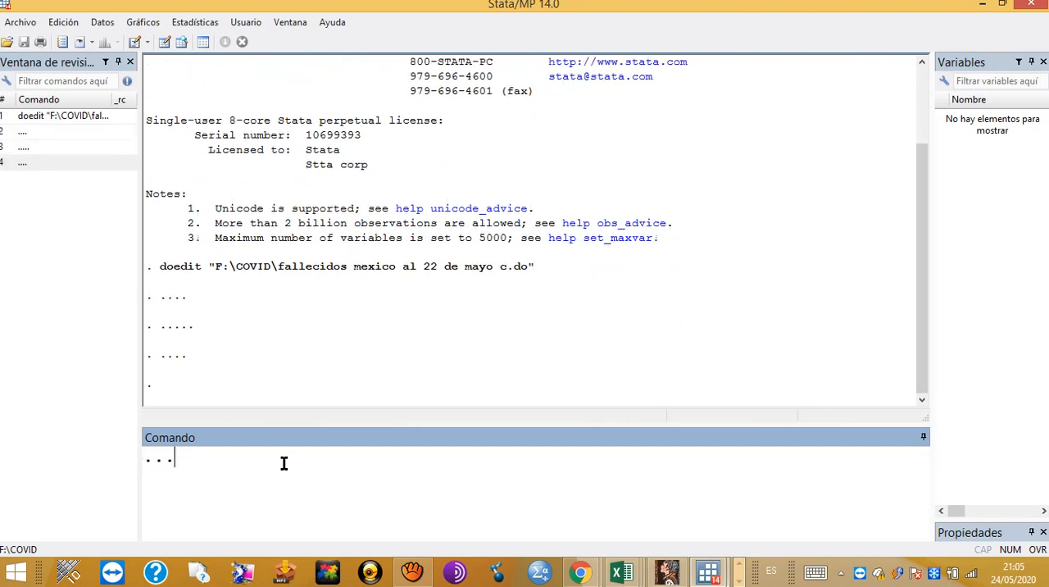
pyautogui.press('Return')
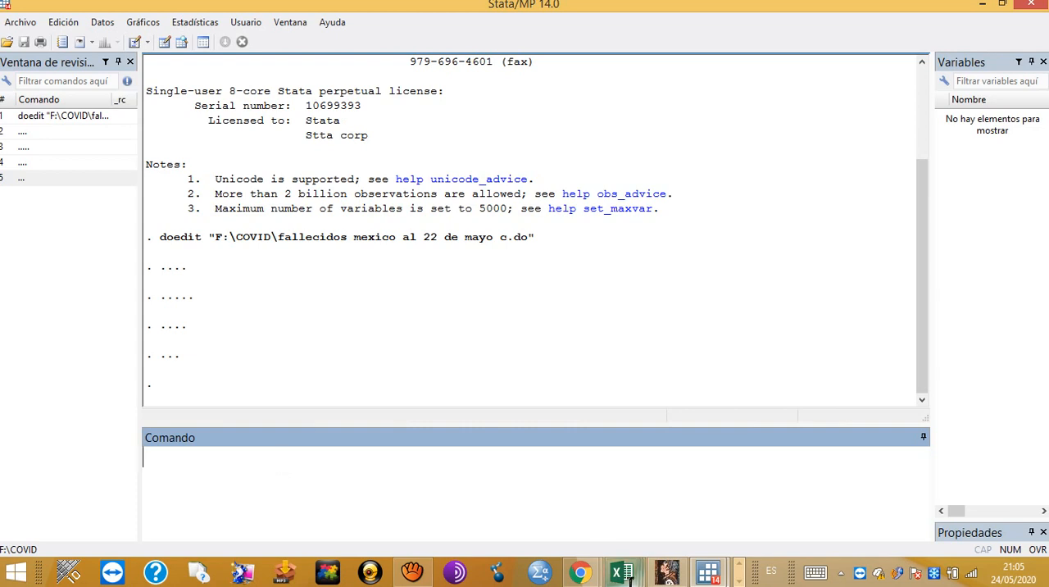
# Step: Switch to the Mexico deaths workbook and select the first Fallecidos value on sheet "fallecidos México al 23 de mayo"
pyautogui.moveTo(627, 575)
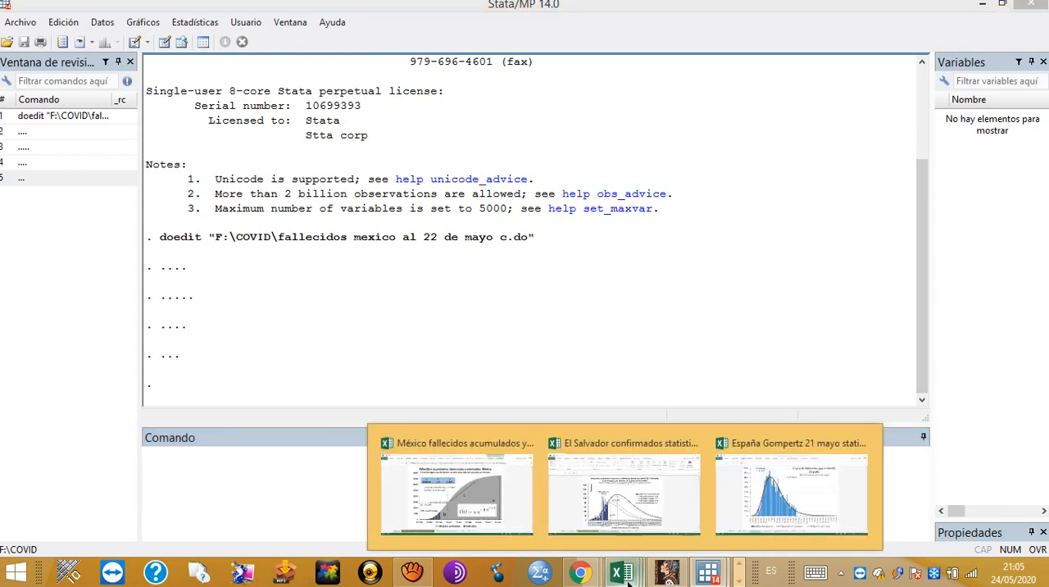
pyautogui.click(481, 507)
pyautogui.click(394, 527)
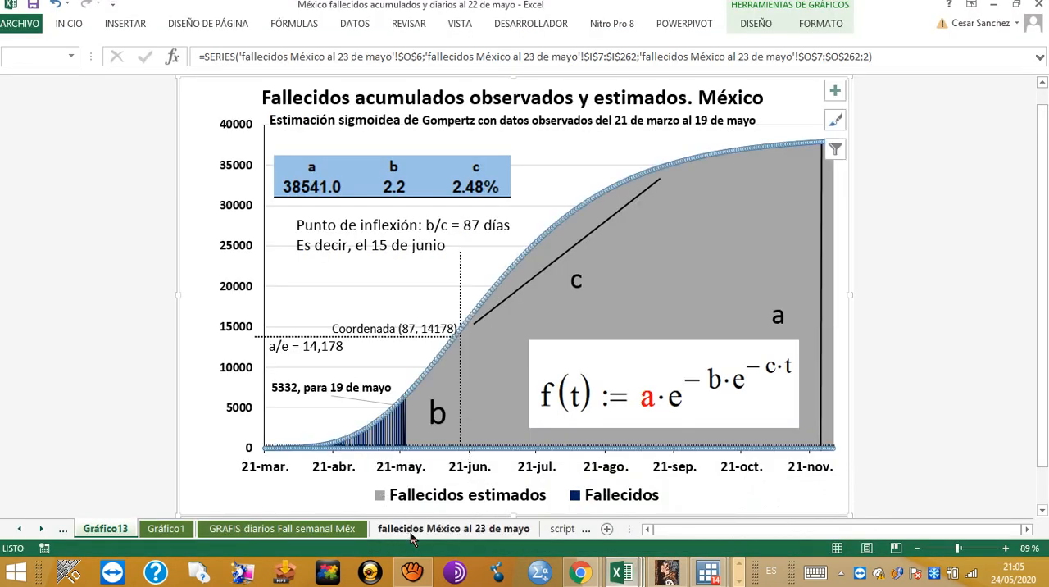
pyautogui.scroll(4, 694, 437)
pyautogui.scroll(13, 693, 437)
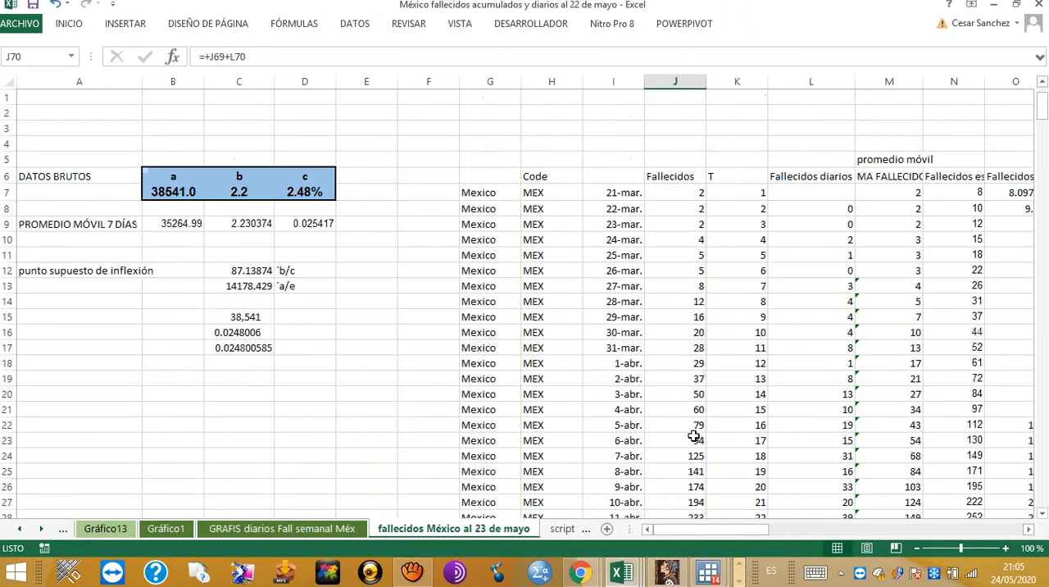
pyautogui.click(689, 194)
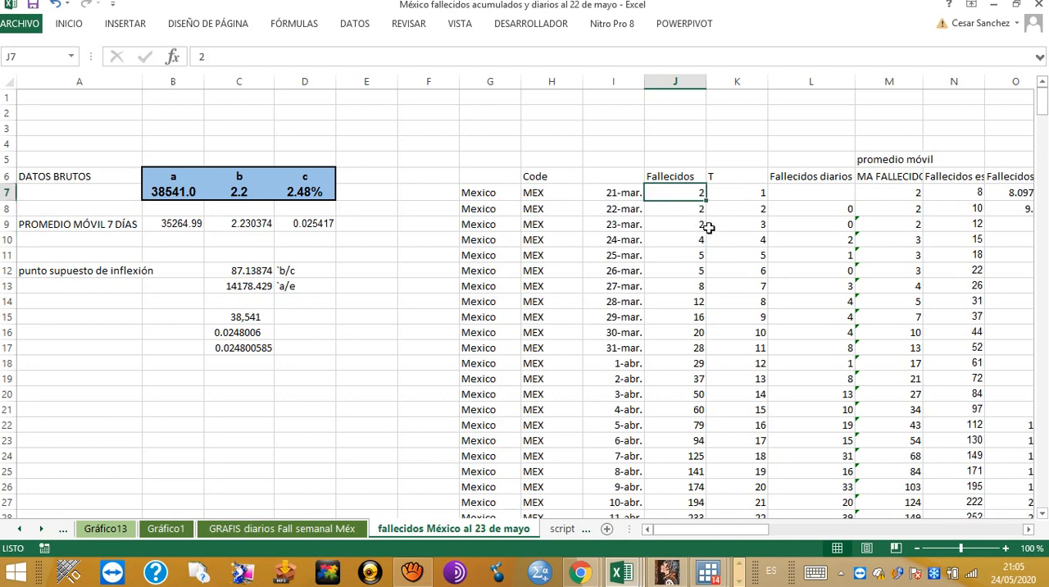
# Step: Switch to the Our World in Data page in Chrome and examine Mexico's daily confirmed COVID-19 deaths chart
pyautogui.click(580, 572)
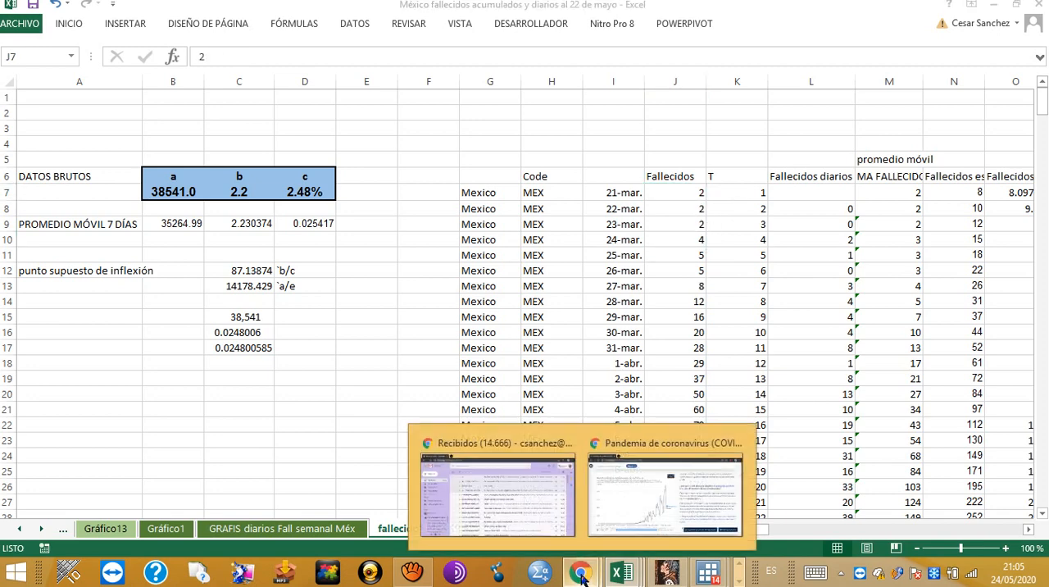
pyautogui.click(623, 525)
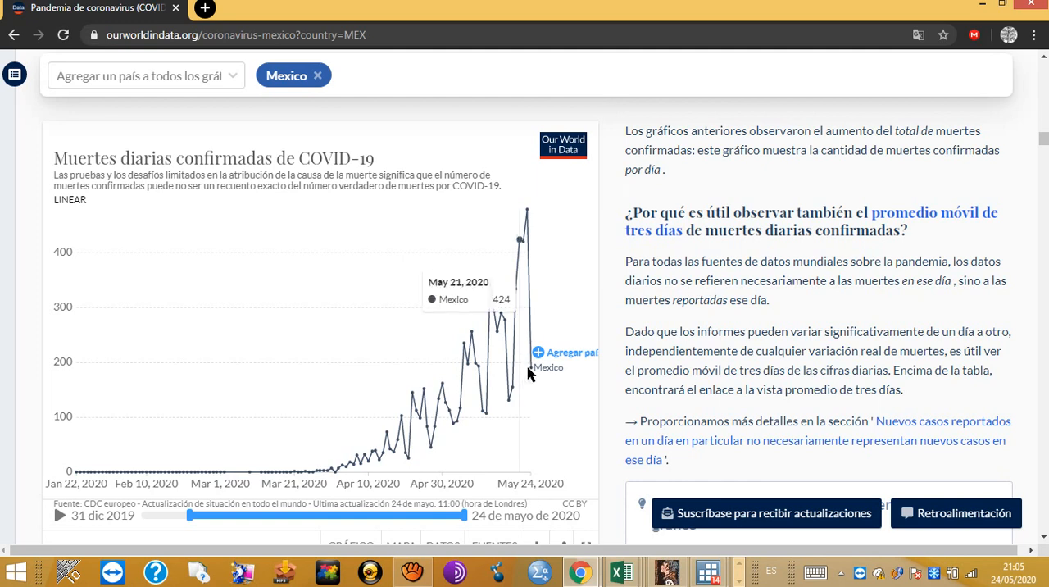
pyautogui.moveTo(531, 371)
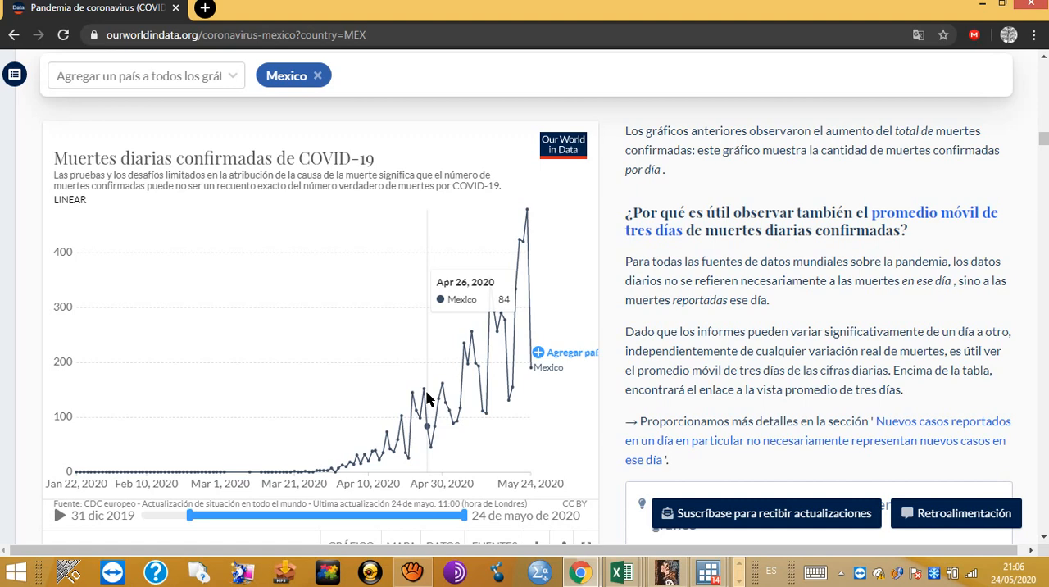
# Step: Return to the Mexico deaths workbook and copy the Fallecidos column with its header, from J6 through the 23-may. row (J70)
pyautogui.hotkey('alt', 'Tab')
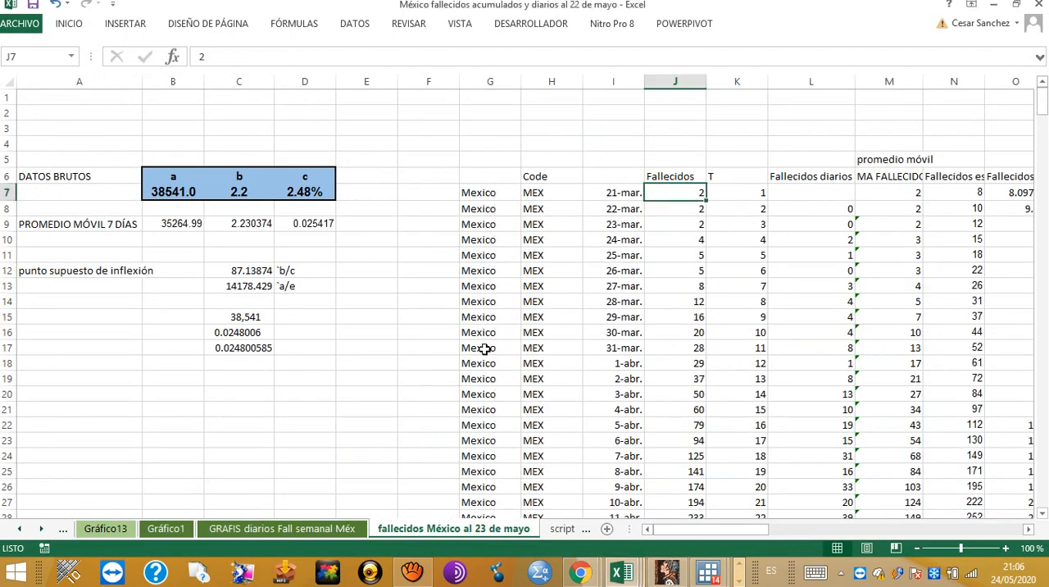
pyautogui.click(676, 179)
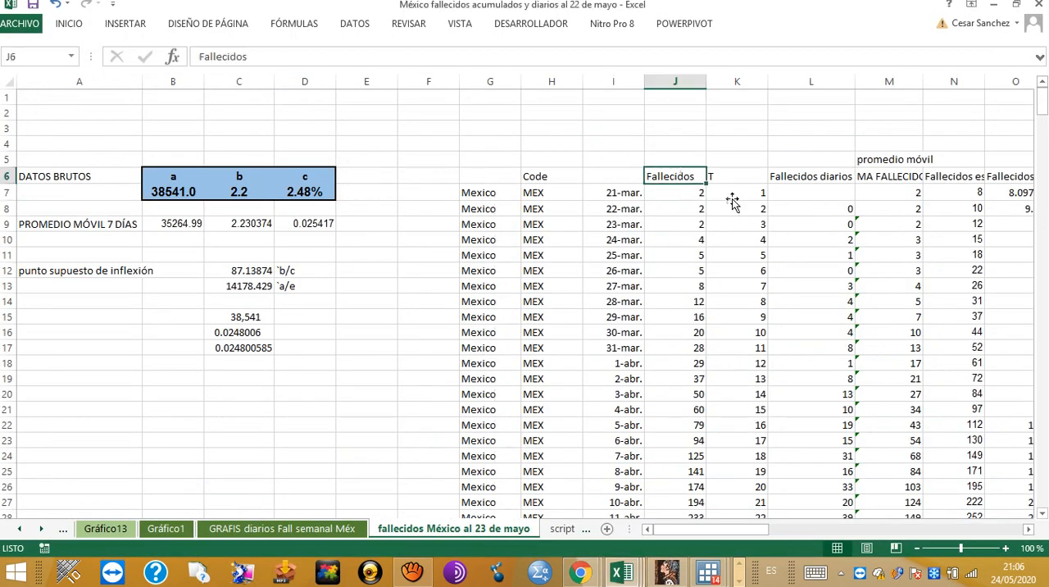
pyautogui.hotkey('shift', 'Right')
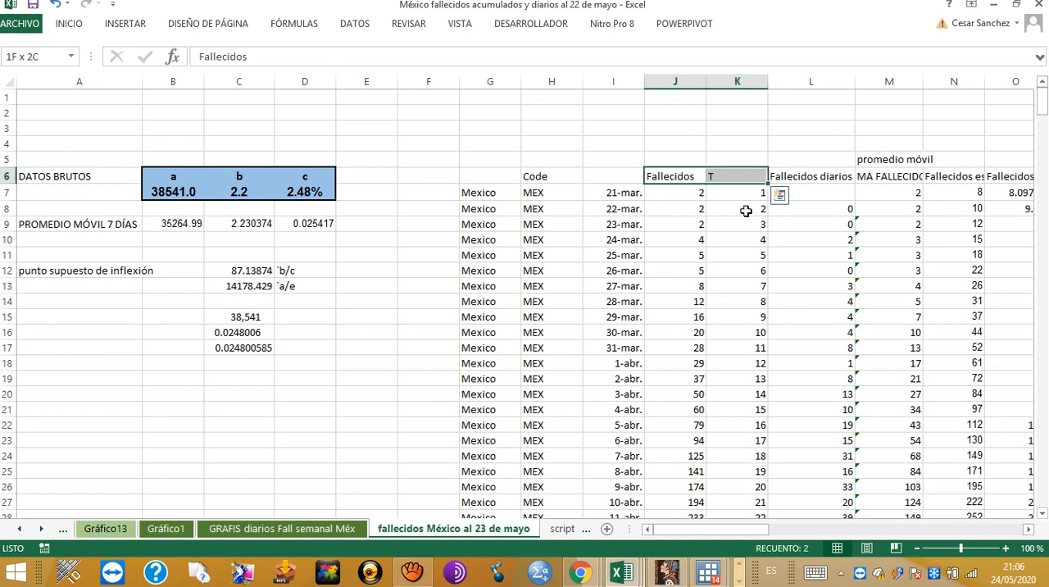
pyautogui.hotkey('shift', 'Left')
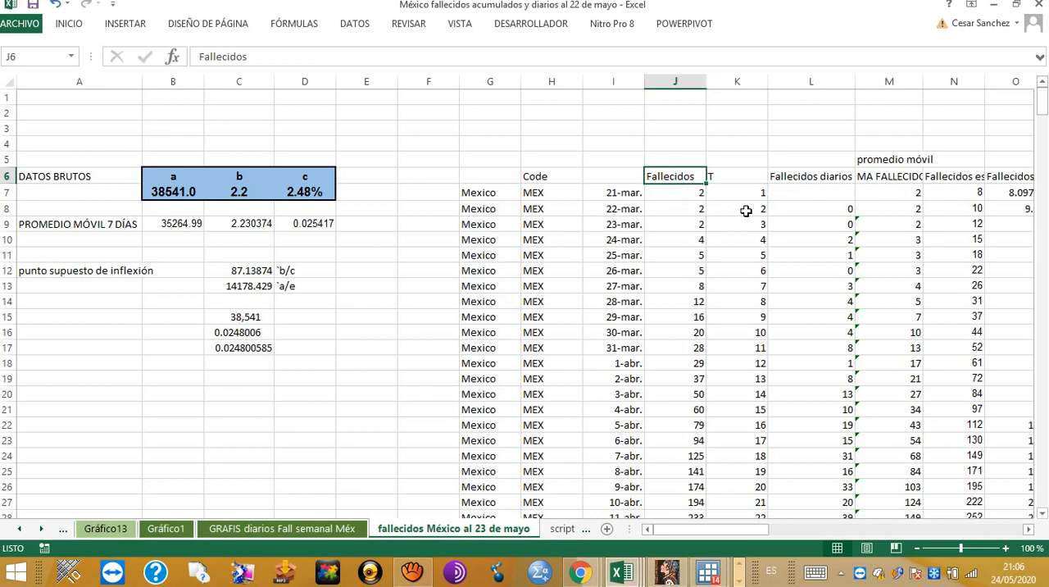
pyautogui.hotkey('shift', 'Down')
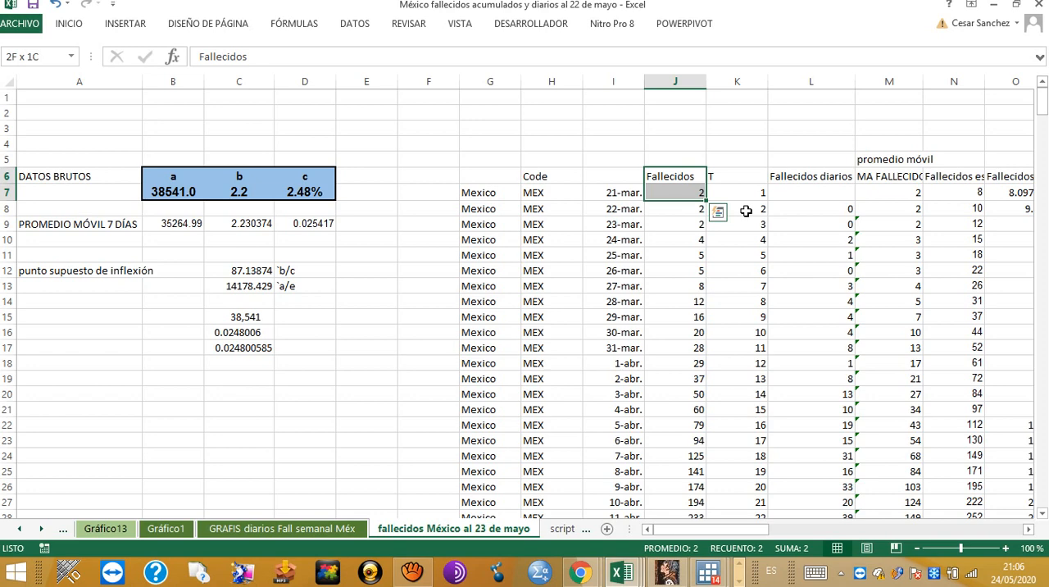
pyautogui.hotkey('ctrl', 'shift', 'Down')
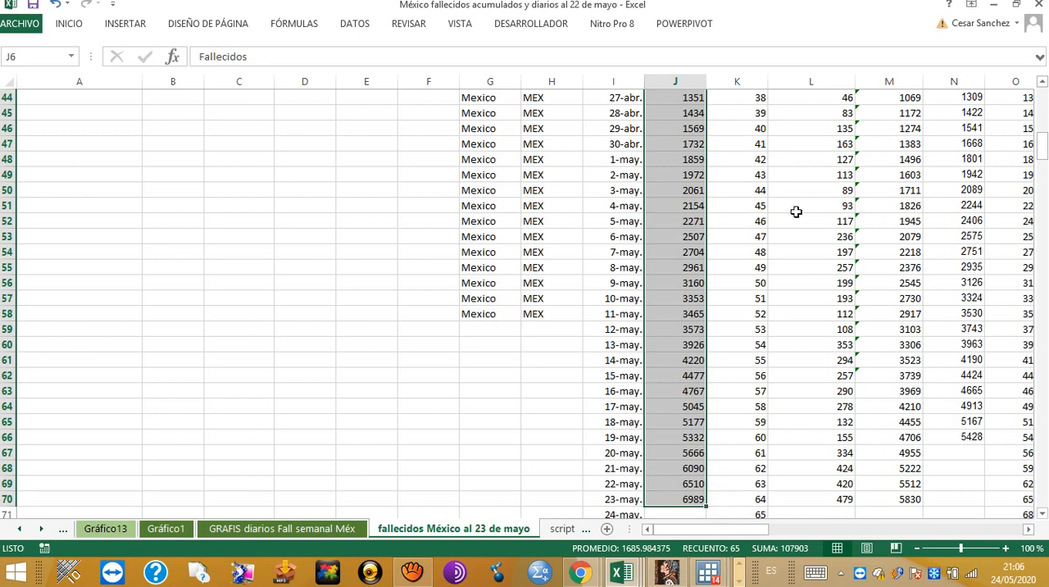
pyautogui.moveTo(1042, 159); pyautogui.dragTo(1042, 115)
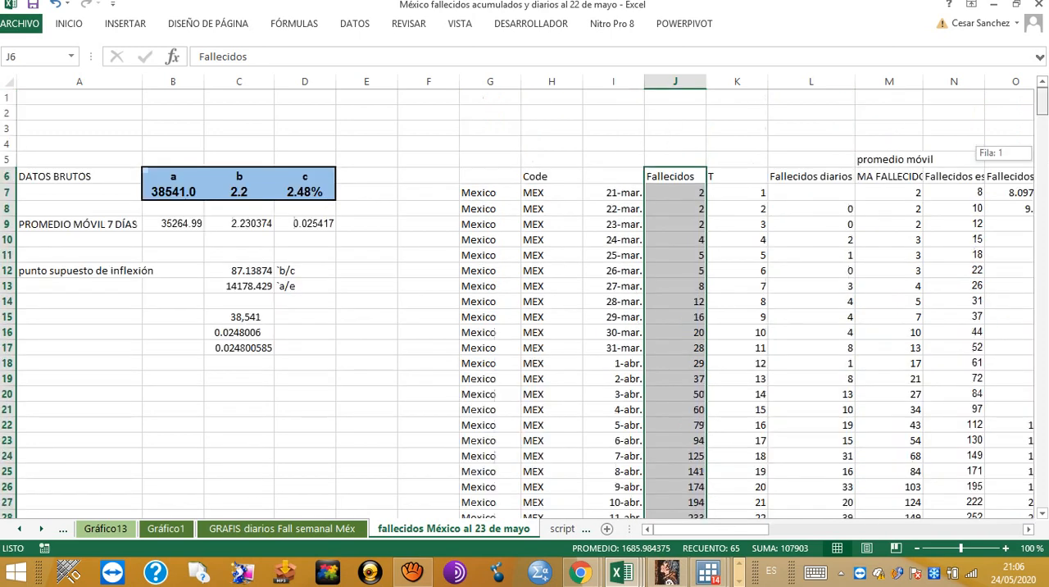
pyautogui.scroll(-17, 935, 372)
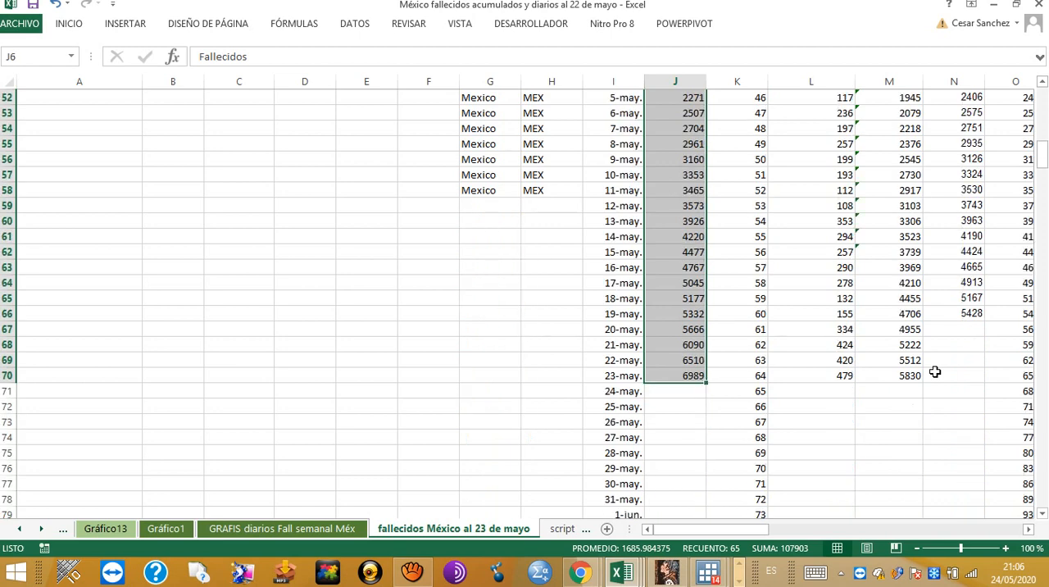
pyautogui.hotkey('ctrl', 'c')
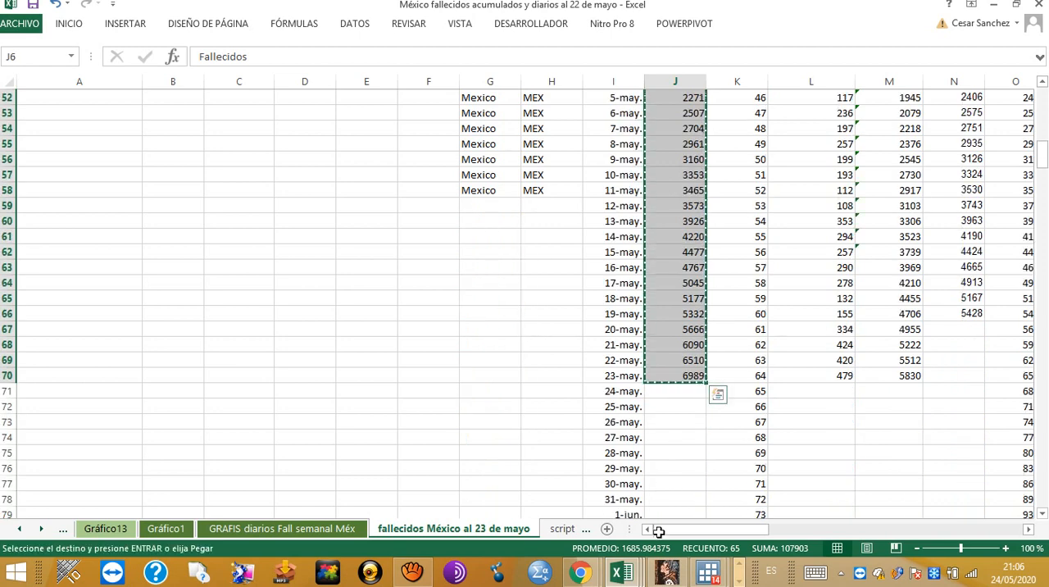
# Step: Paste the copied deaths series into Stata's Data Editor, using the first row as variable names, and close the editor
pyautogui.moveTo(709, 578)
pyautogui.click(661, 518)
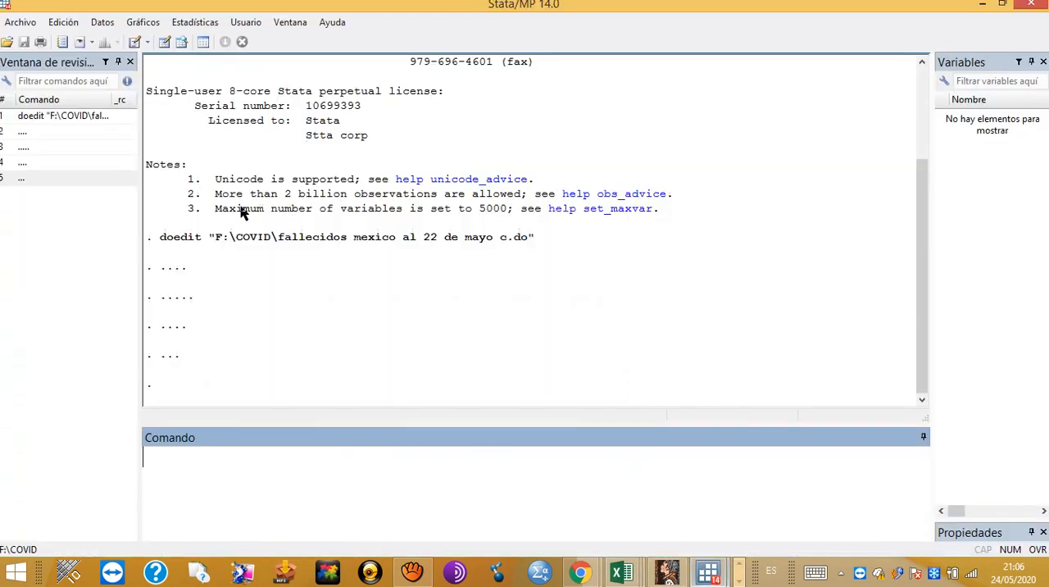
pyautogui.click(165, 46)
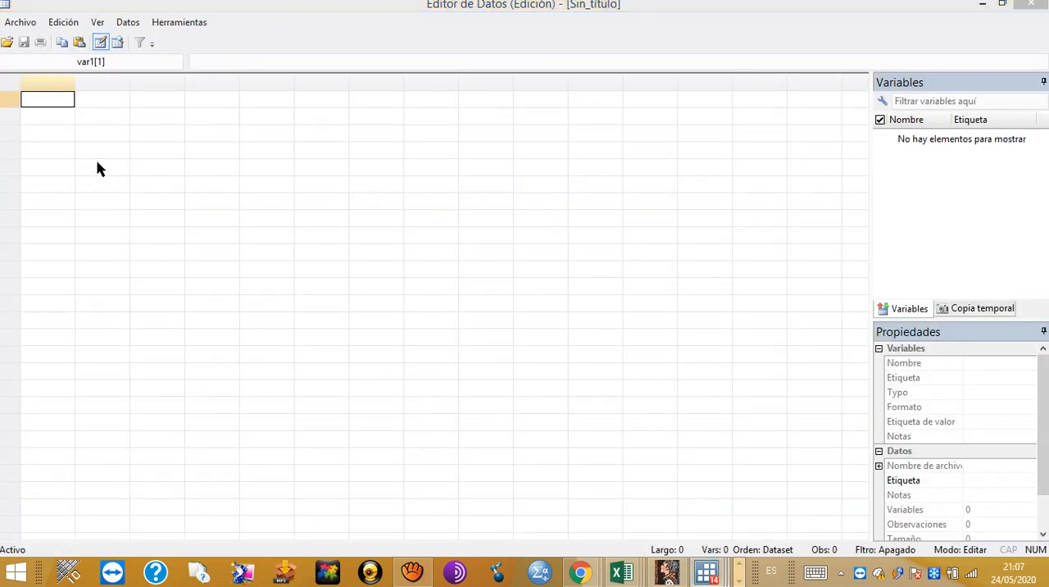
pyautogui.hotkey('ctrl', 'v')
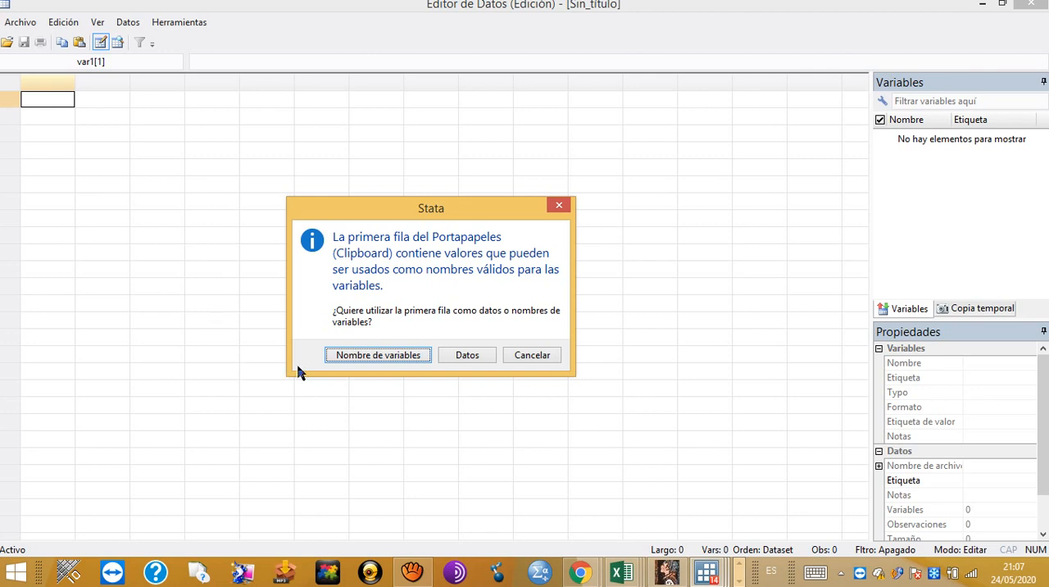
pyautogui.click(377, 355)
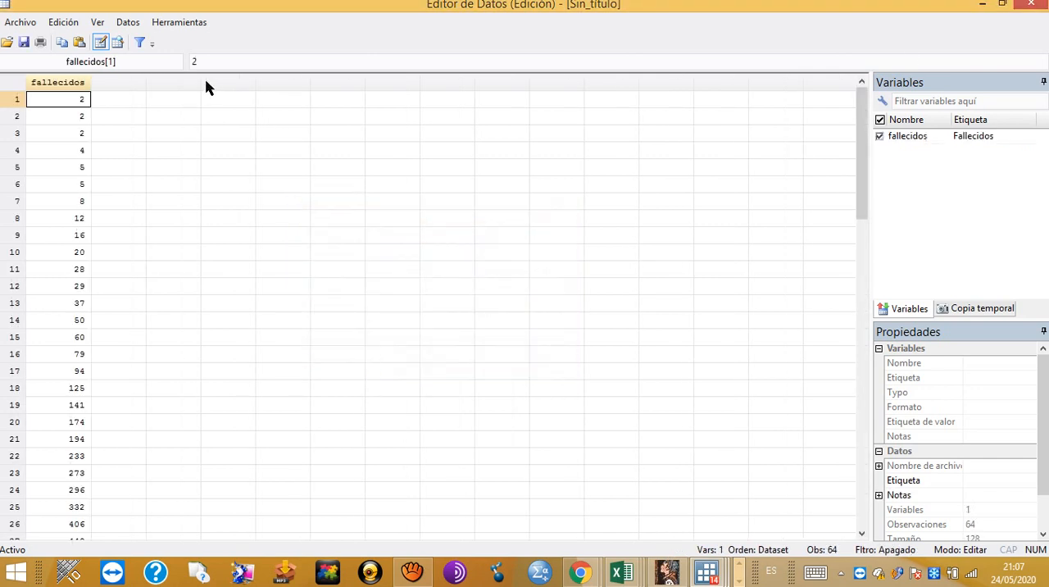
pyautogui.click(1030, 5)
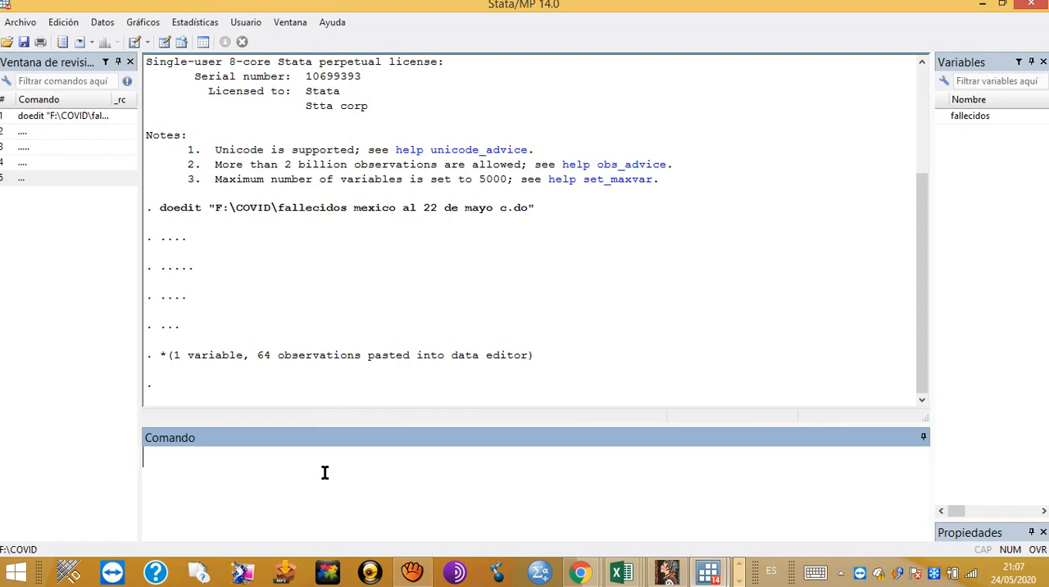
# Step: Bring the Do-file Editor with the "fallecidos mexico al 22 de mayo c" script to the front over Stata
pyautogui.hotkey('alt', 'Tab')
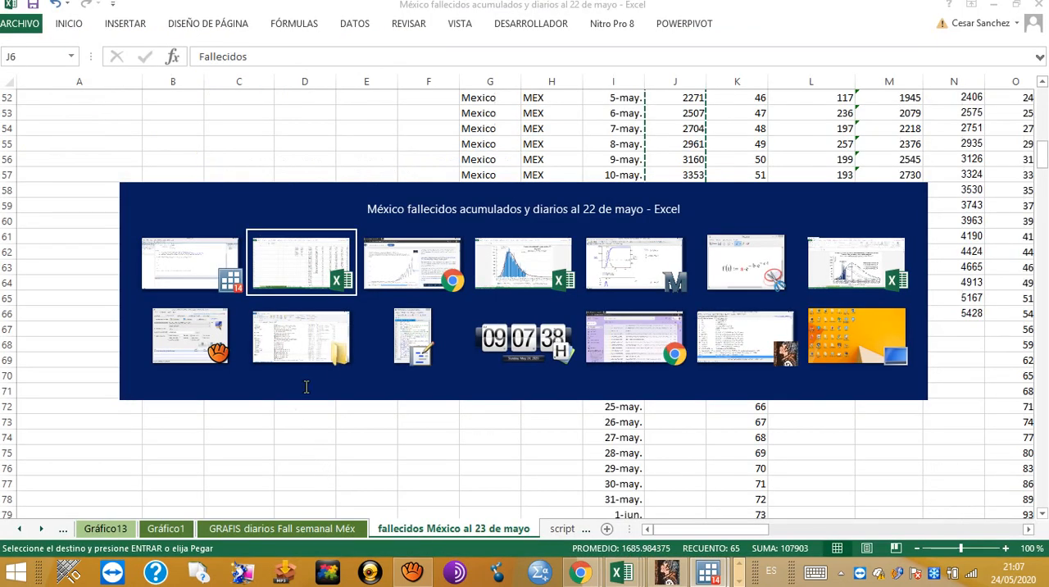
pyautogui.hotkey('alt', 'Tab')
pyautogui.hotkey('alt', 'Tab')
pyautogui.hotkey('alt', 'Tab')
pyautogui.hotkey('alt', 'Tab')
pyautogui.hotkey('alt', 'Tab')
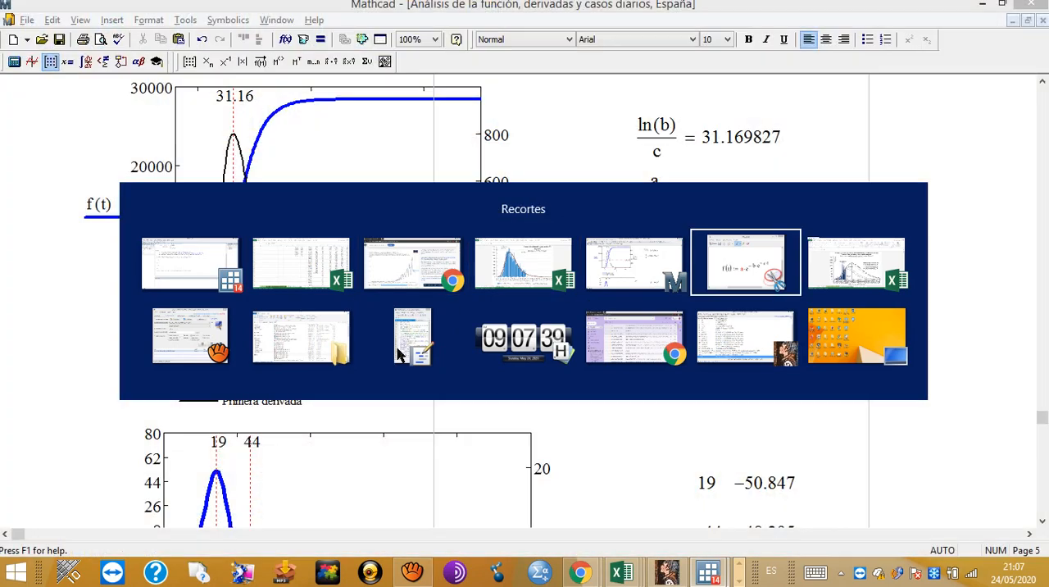
pyautogui.hotkey('alt', 'Tab')
pyautogui.hotkey('alt', 'Tab')
pyautogui.hotkey('alt', 'Tab')
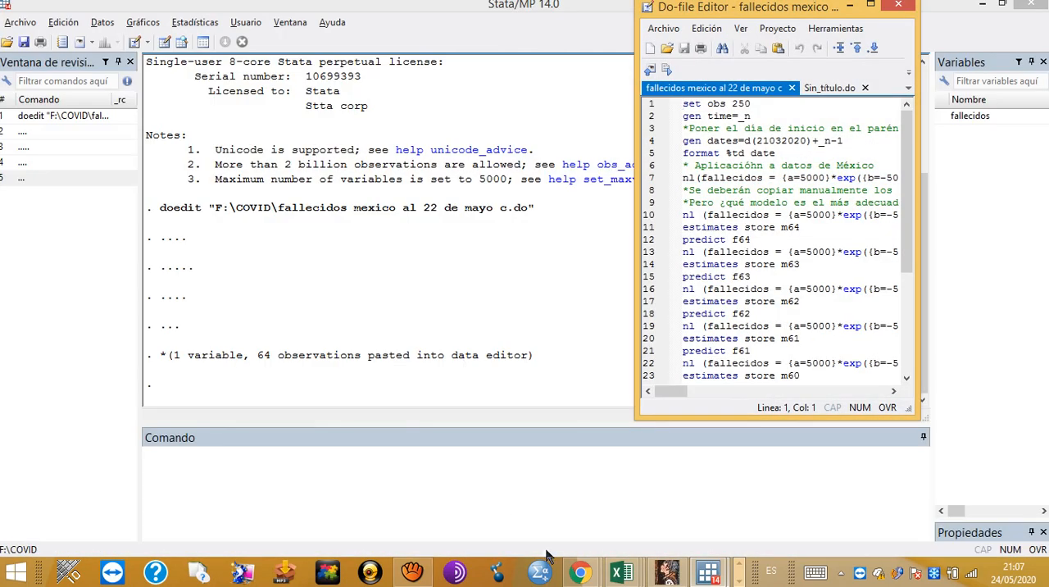
# Step: Switch to Chrome, search the web for "youtube gompertz" in a new tab, and open the "Modelo de Gompertz" YouTube video
pyautogui.moveTo(580, 578)
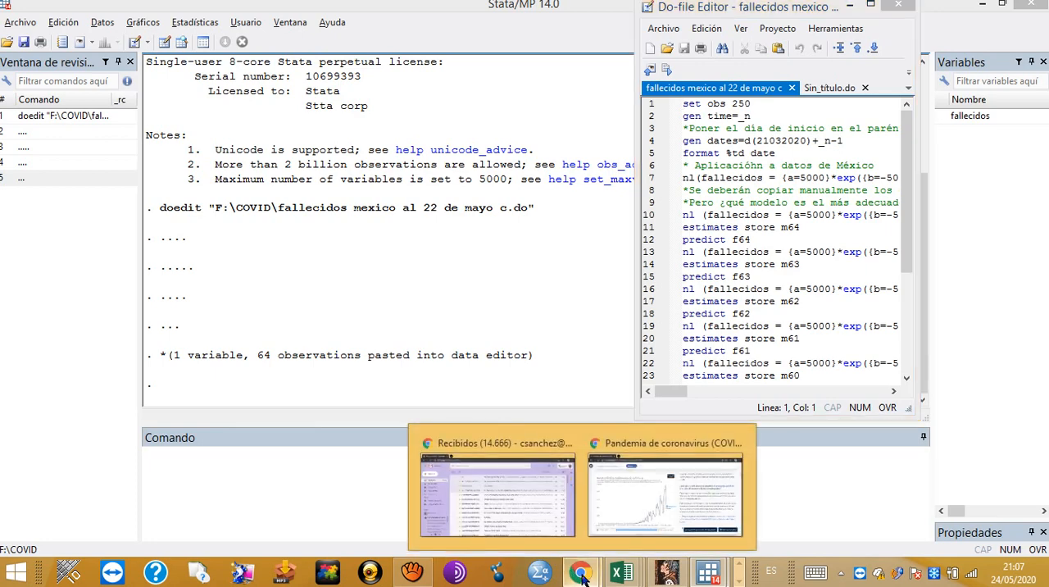
pyautogui.click(665, 496)
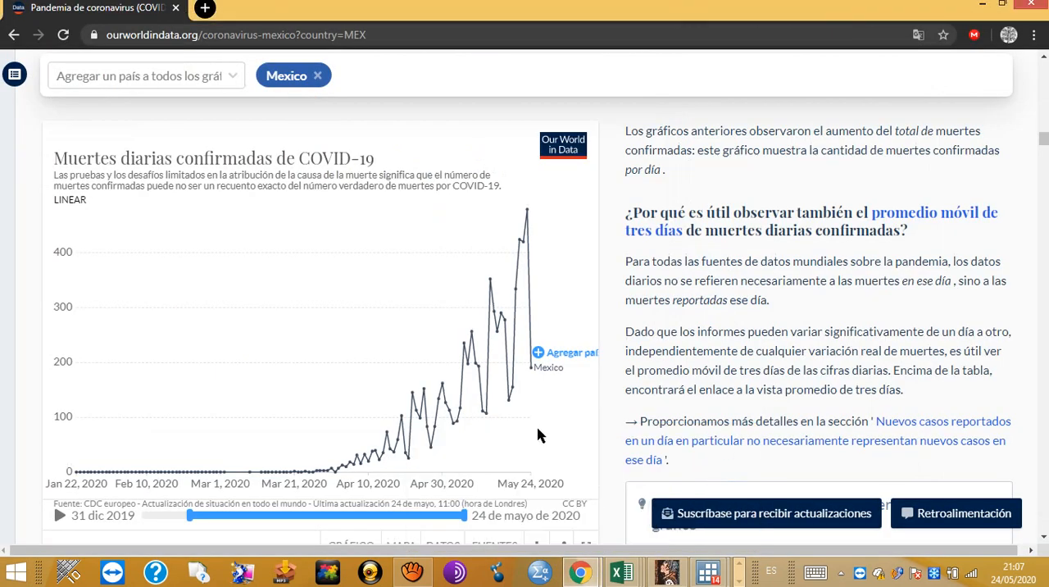
pyautogui.hotkey('ctrl', 't')
pyautogui.write('yp')
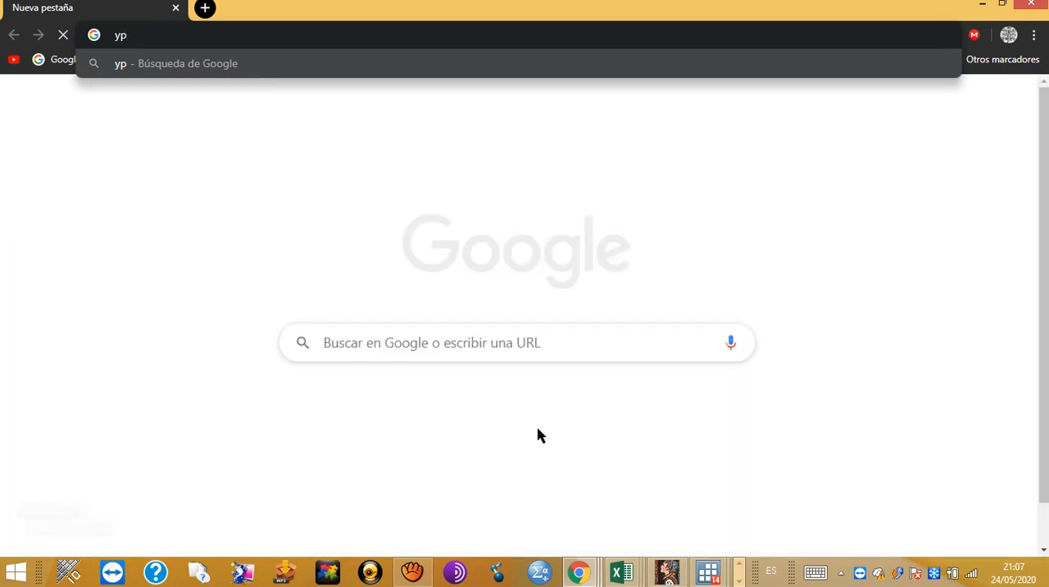
pyautogui.press('BackSpace')
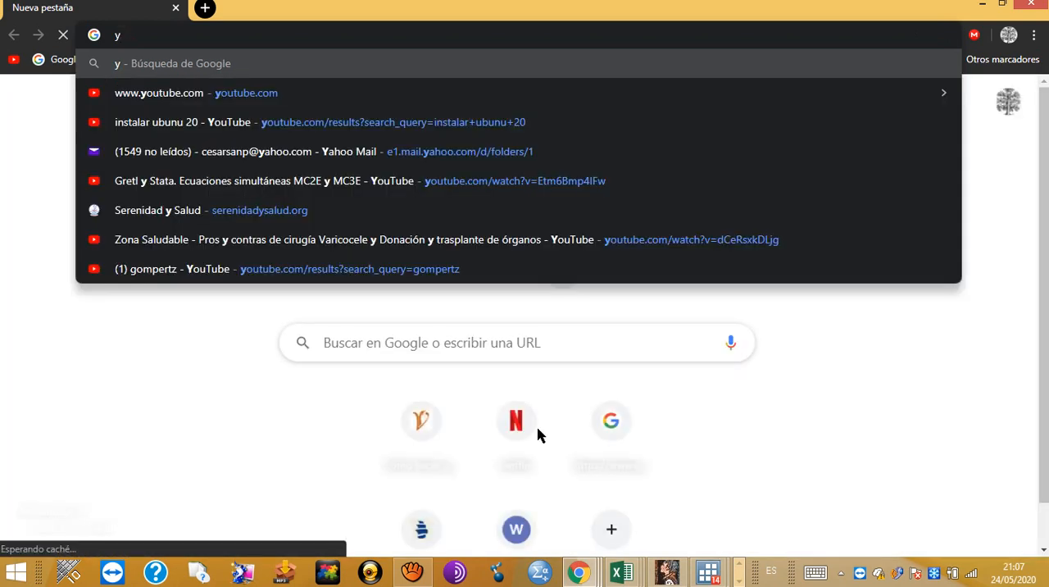
pyautogui.write('outu')
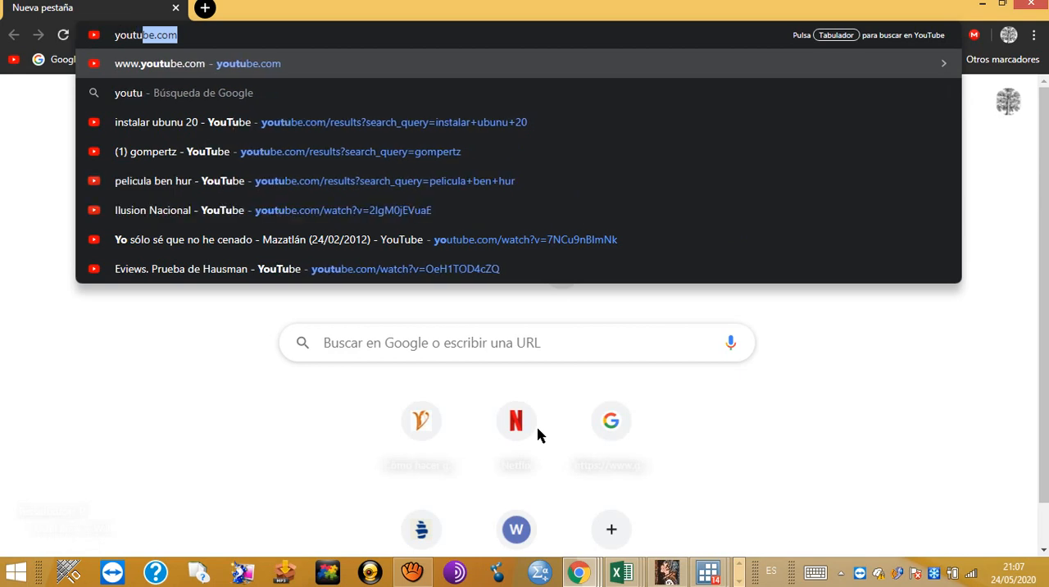
pyautogui.write('b')
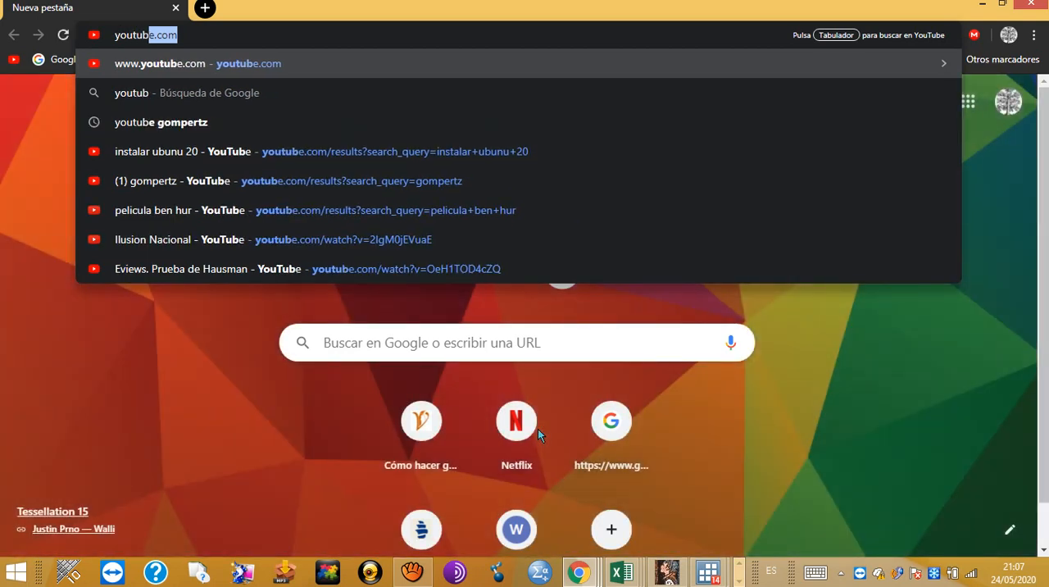
pyautogui.write('e ')
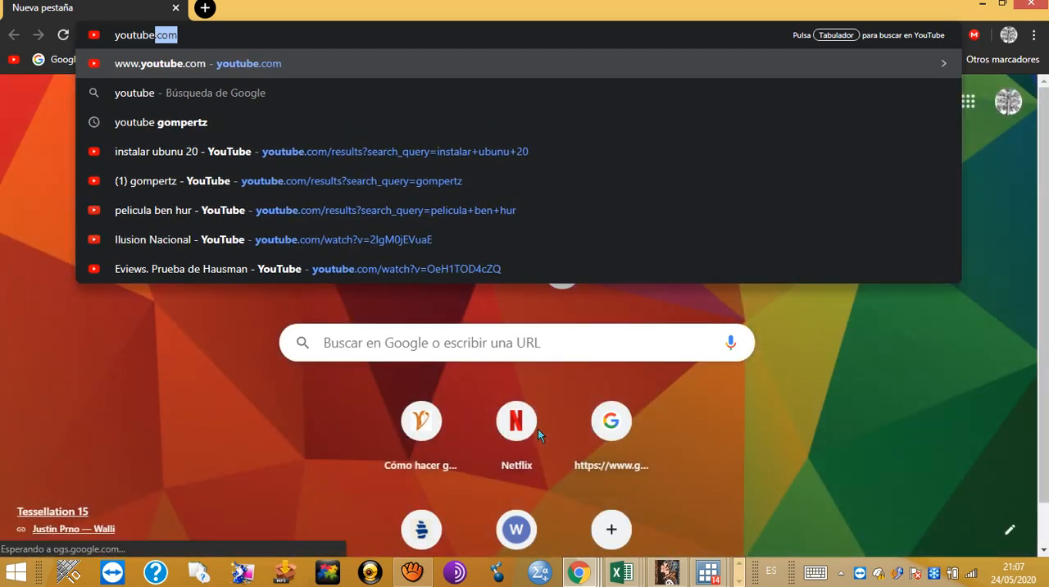
pyautogui.write('gompertz')
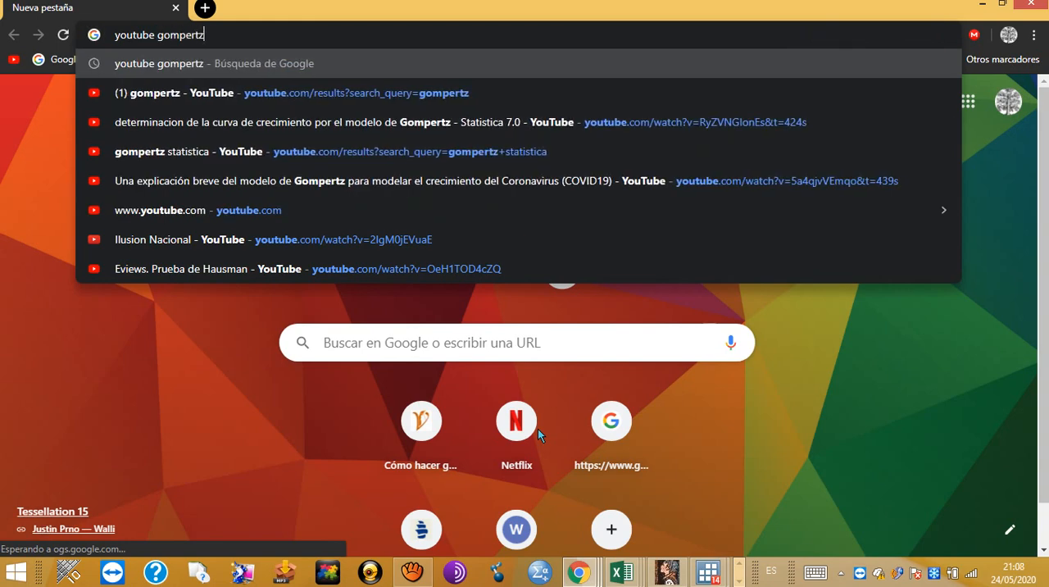
pyautogui.press('Return')
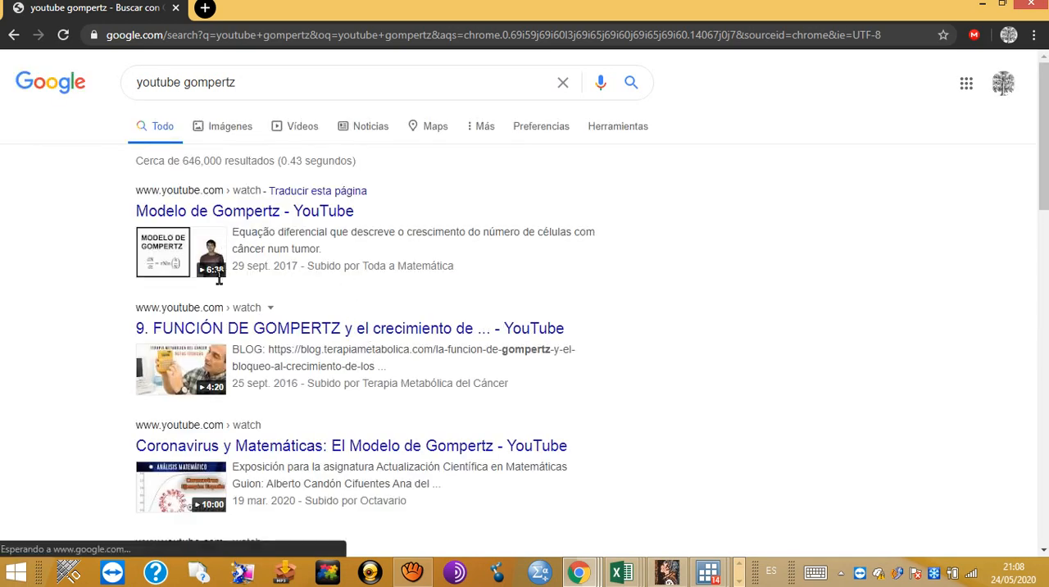
pyautogui.click(223, 211)
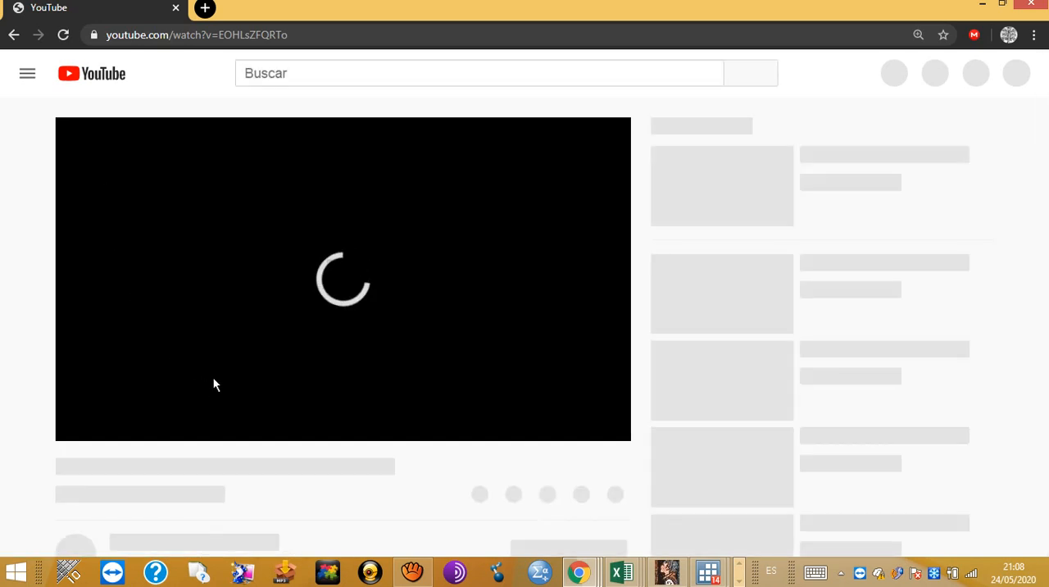
pyautogui.click(413, 579)
pyautogui.click(624, 379)
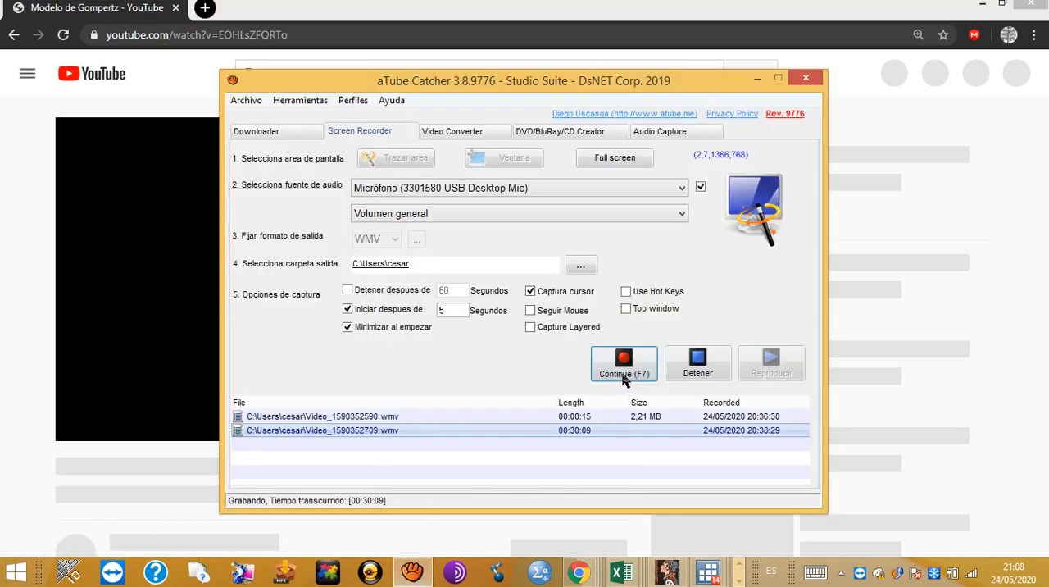
# Step: Switch to the Mathcad worksheet on Spain and go to the Gompertz function f(t) and its derivatives near the worksheet's beginning
pyautogui.moveTo(728, 231)
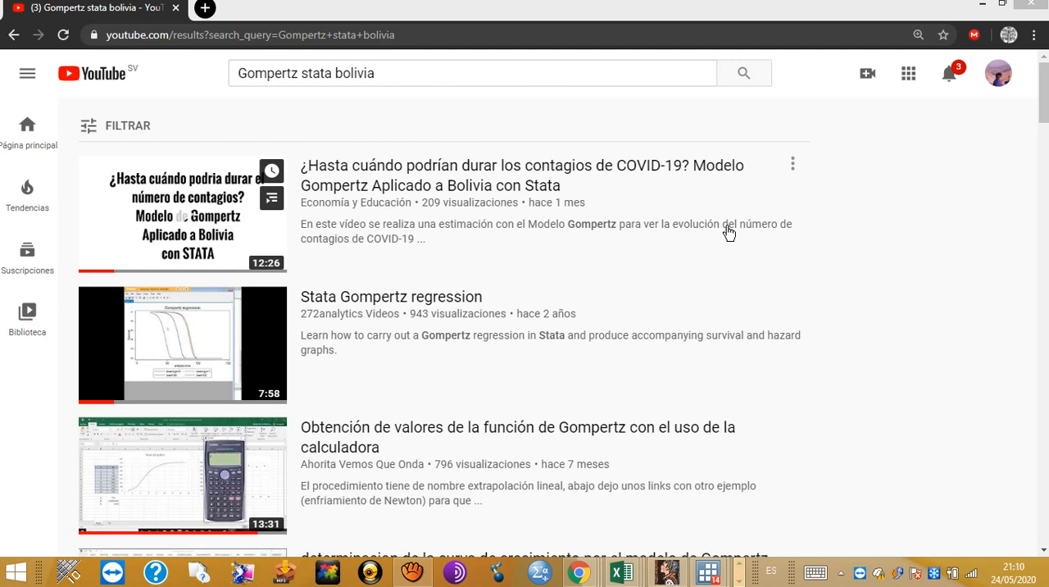
pyautogui.hotkey('alt', 'Tab')
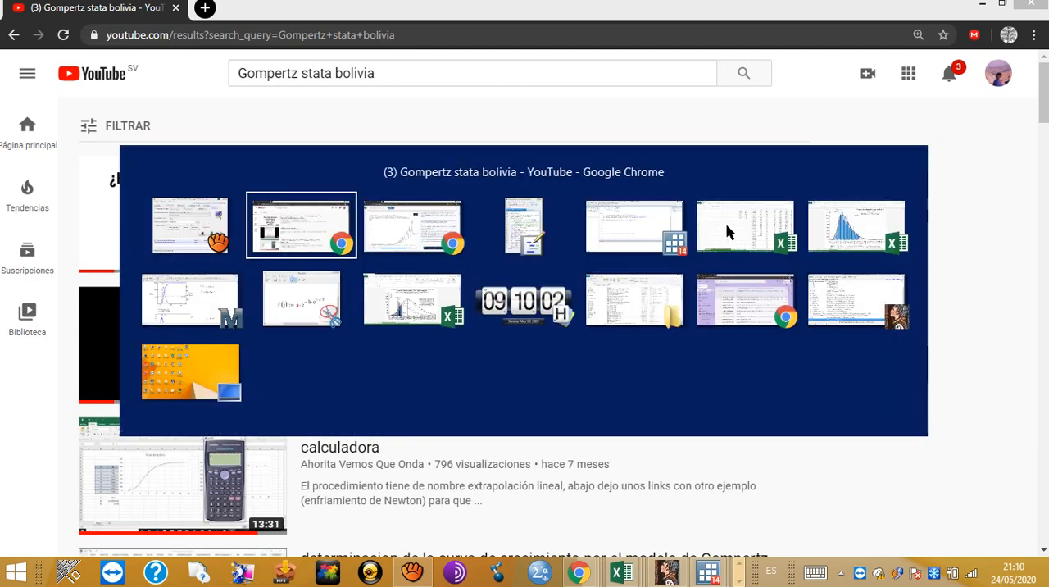
pyautogui.press('Tab')
pyautogui.press('Tab')
pyautogui.press('Tab')
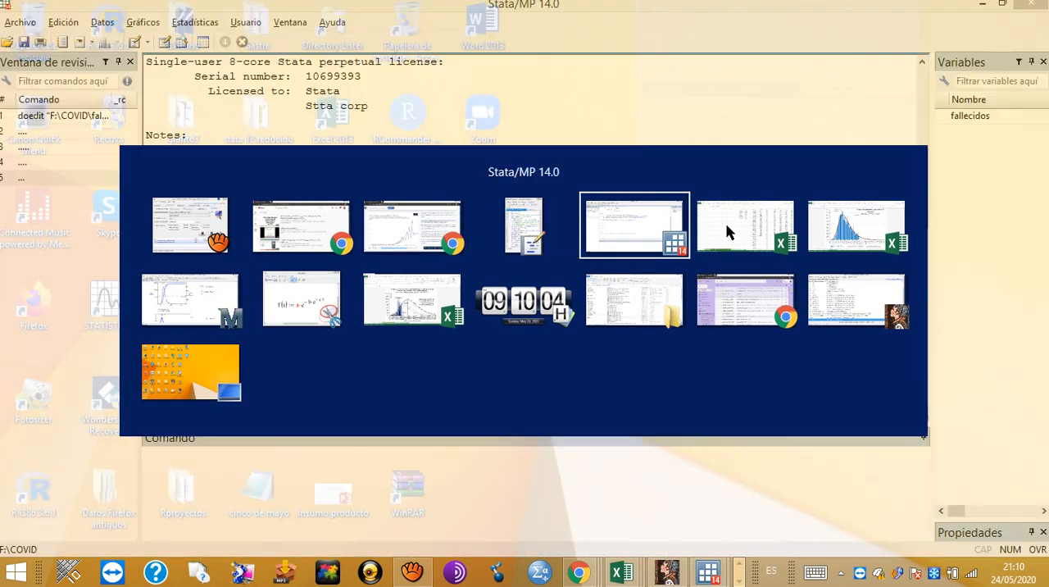
pyautogui.press('Tab')
pyautogui.press('Tab')
pyautogui.press('Tab')
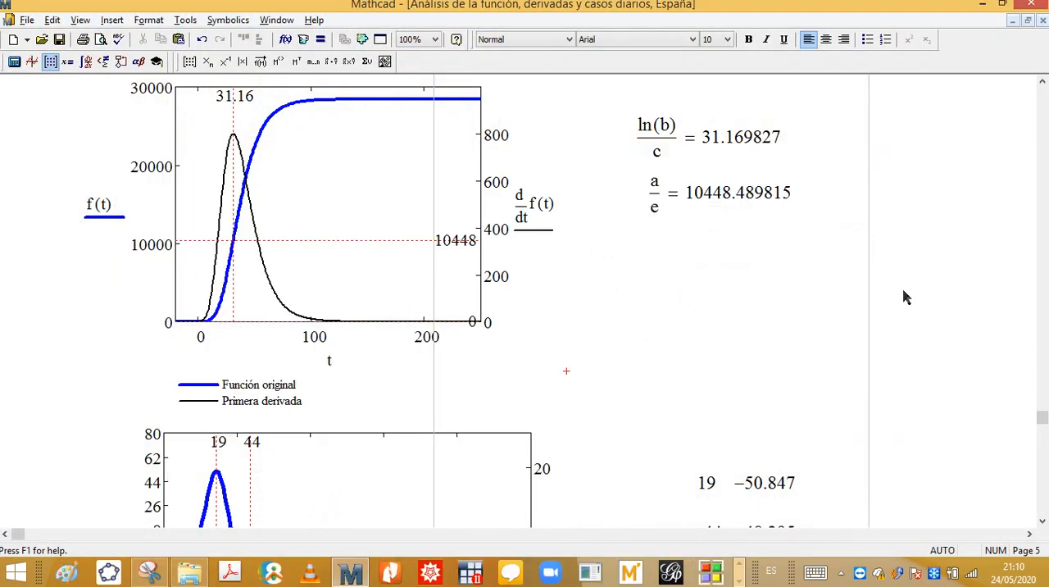
pyautogui.moveTo(1042, 422); pyautogui.dragTo(1042, 93)
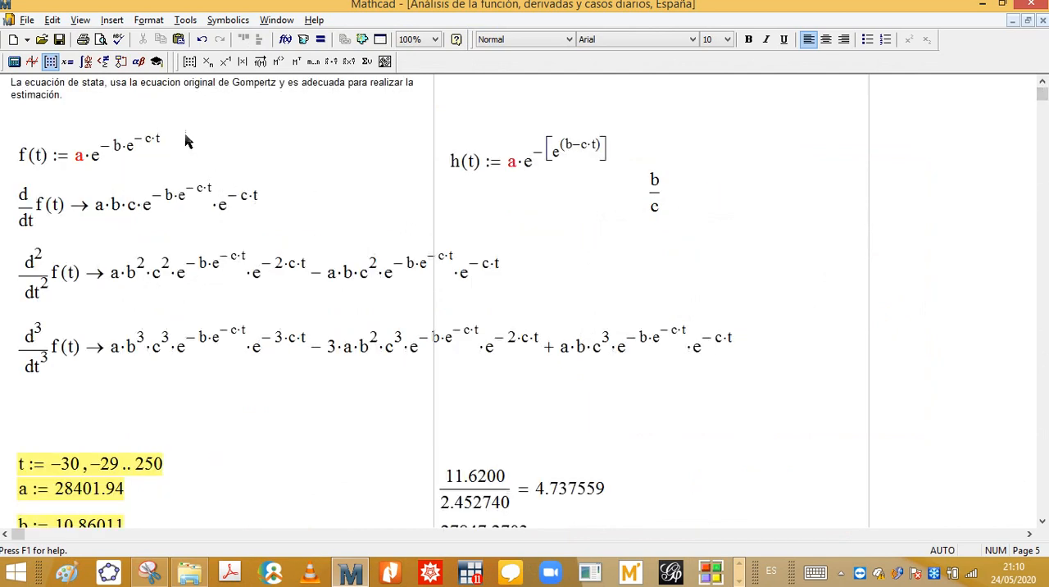
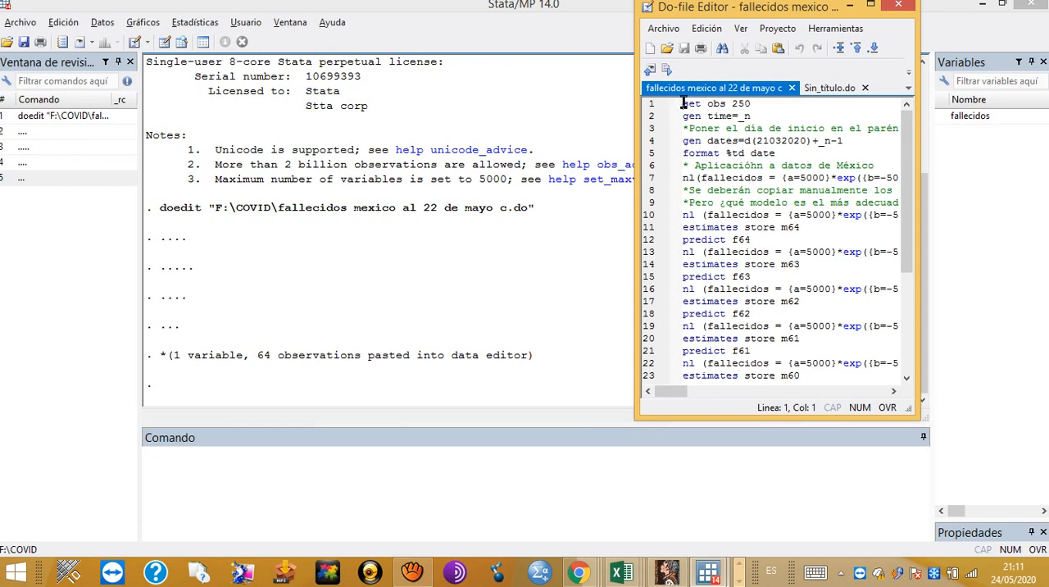
# Step: Run the script's first five lines to set 250 observations and generate time and a %td-formatted dates variable starting from 21032020
pyautogui.moveTo(683, 103); pyautogui.dragTo(682, 141)
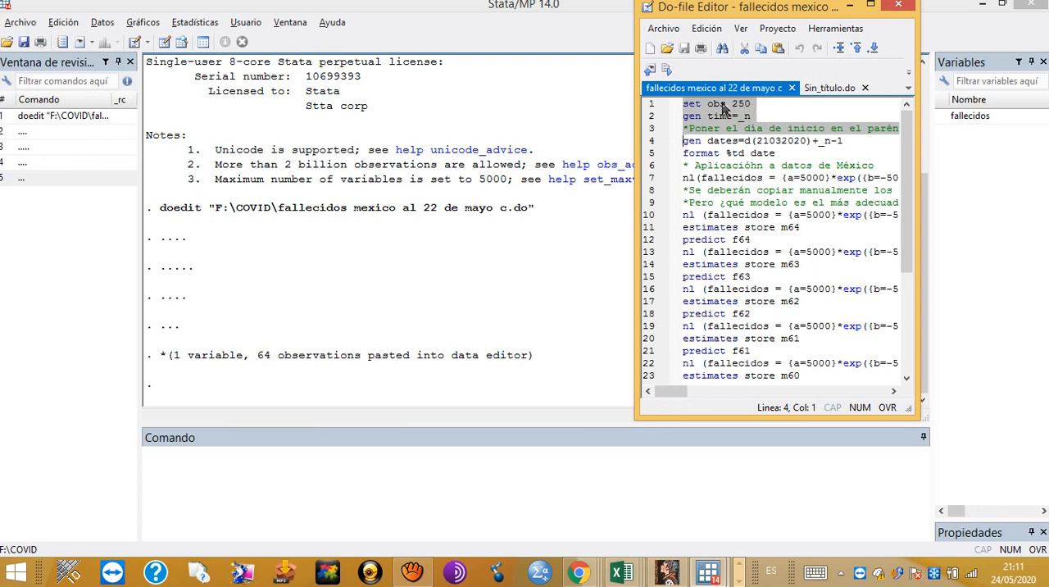
pyautogui.click(669, 72)
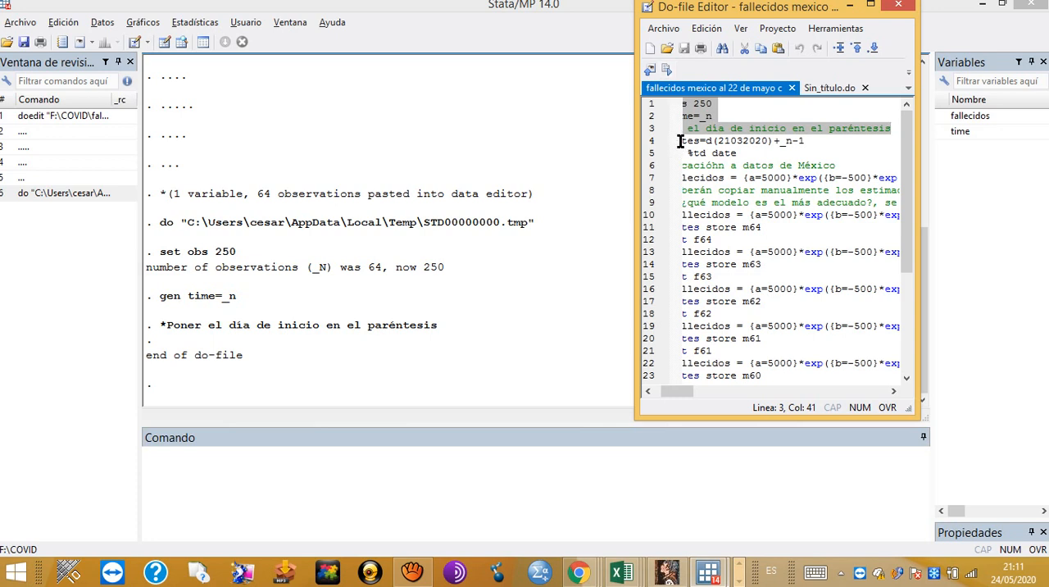
pyautogui.moveTo(680, 141); pyautogui.dragTo(746, 153)
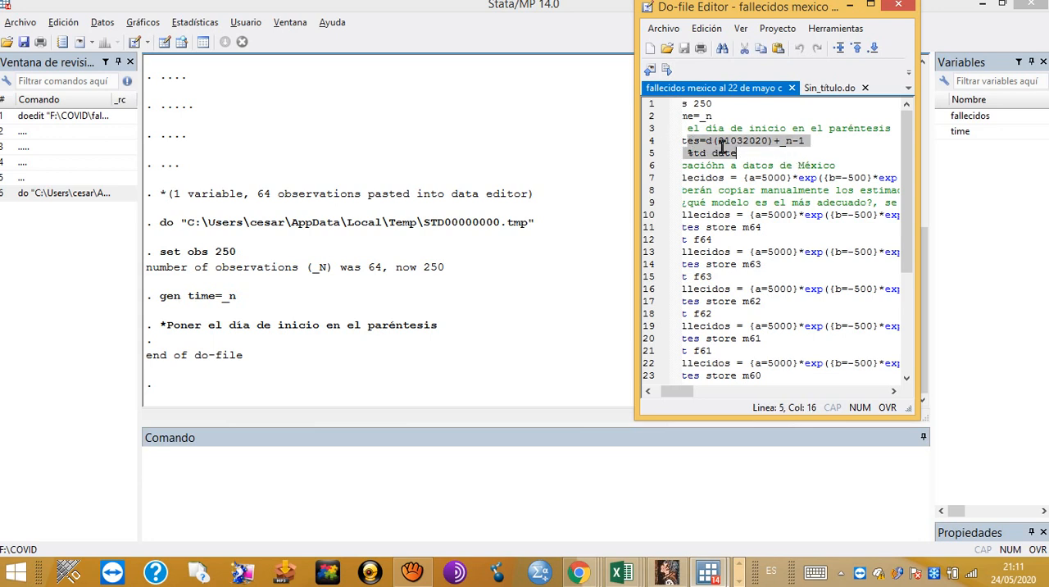
pyautogui.click(685, 143)
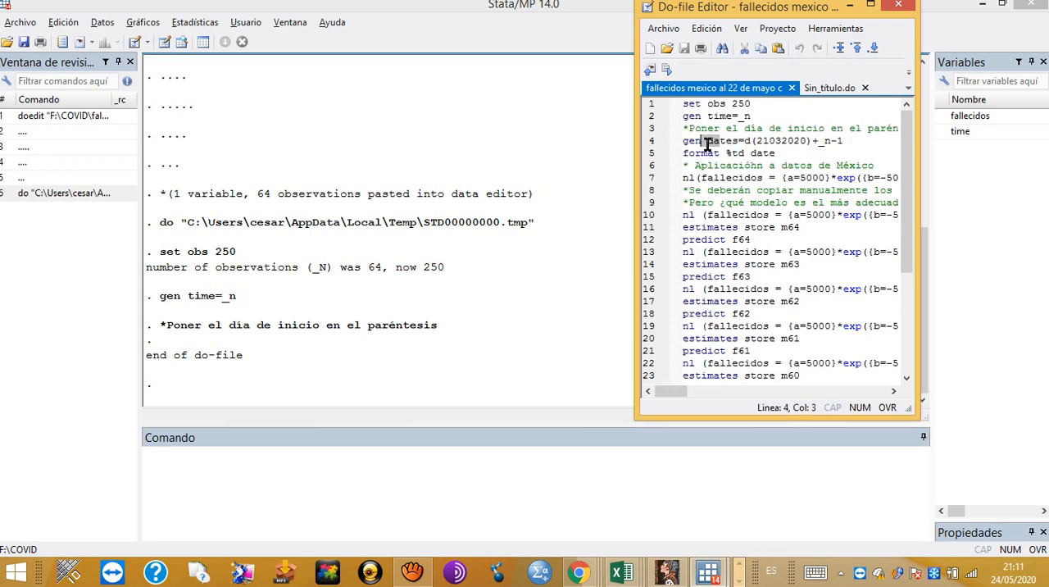
pyautogui.moveTo(685, 143); pyautogui.dragTo(777, 152)
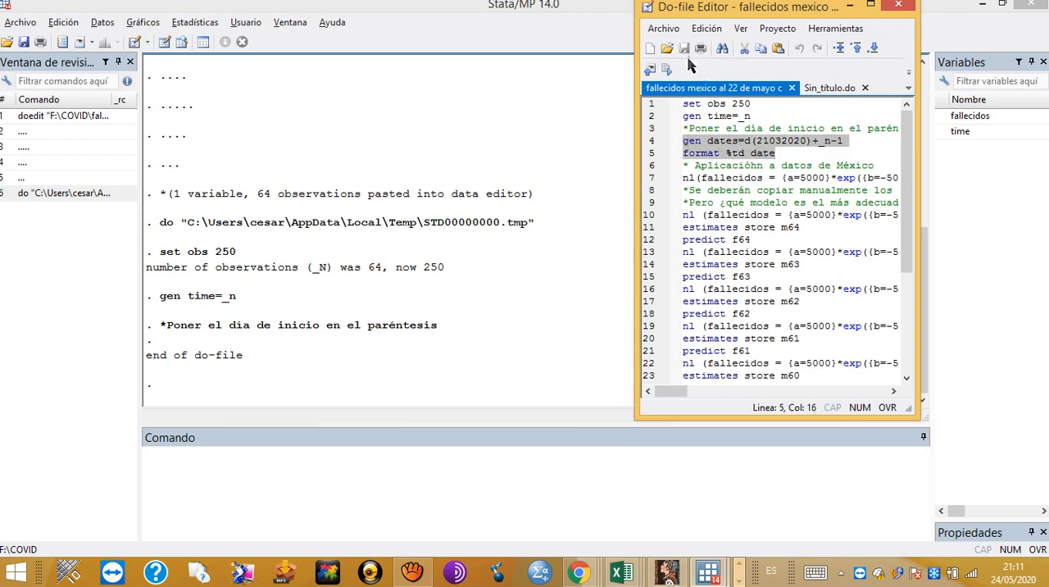
pyautogui.click(666, 71)
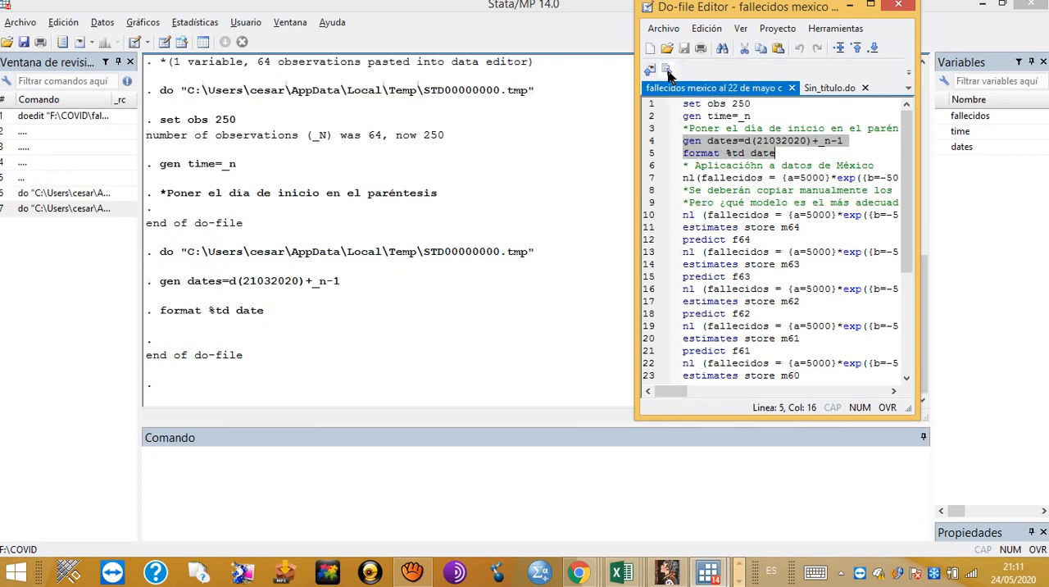
# Step: Open the Data Editor, examine the fallecidos, time and dates columns through the last observation, and close the editor
pyautogui.click(163, 43)
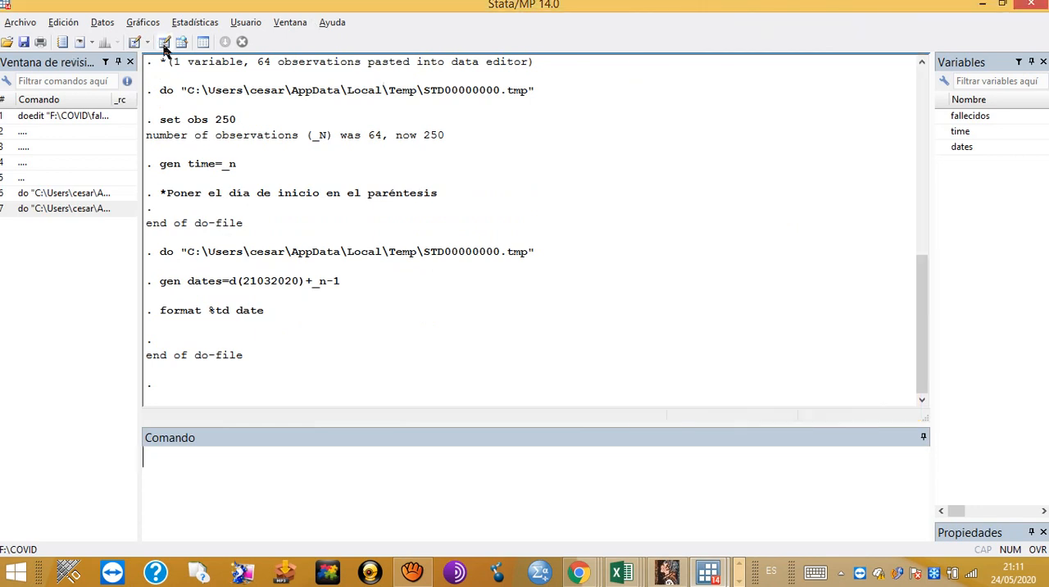
pyautogui.click(167, 43)
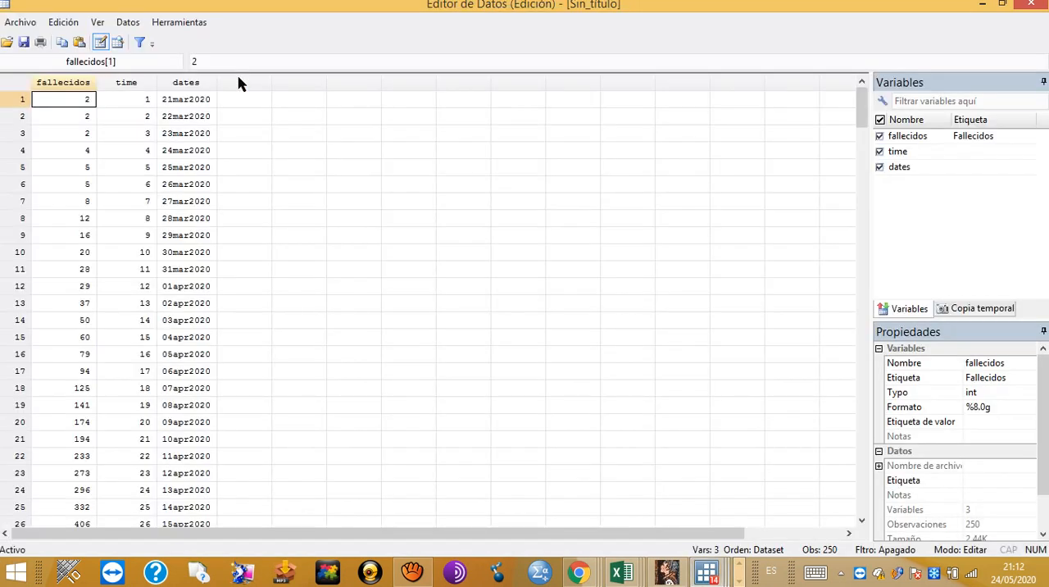
pyautogui.click(128, 217)
pyautogui.scroll(-8, 154, 262)
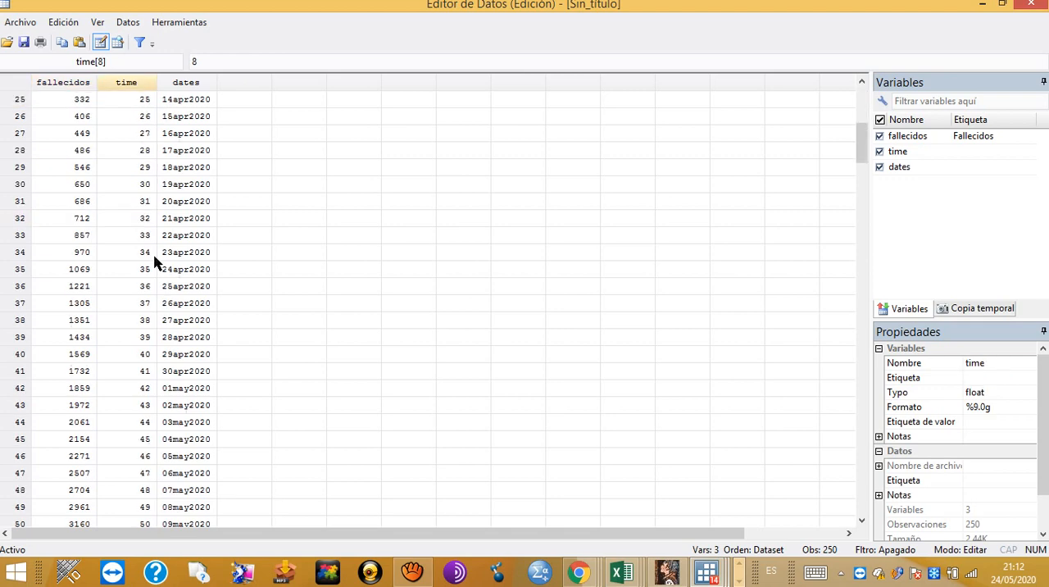
pyautogui.scroll(-20, 154, 262)
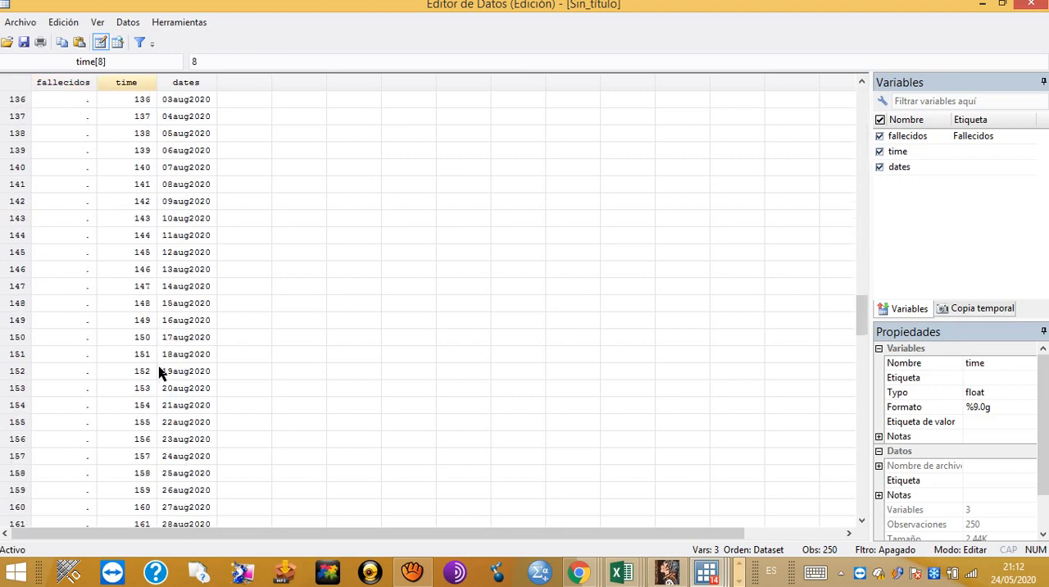
pyautogui.scroll(-20, 161, 373)
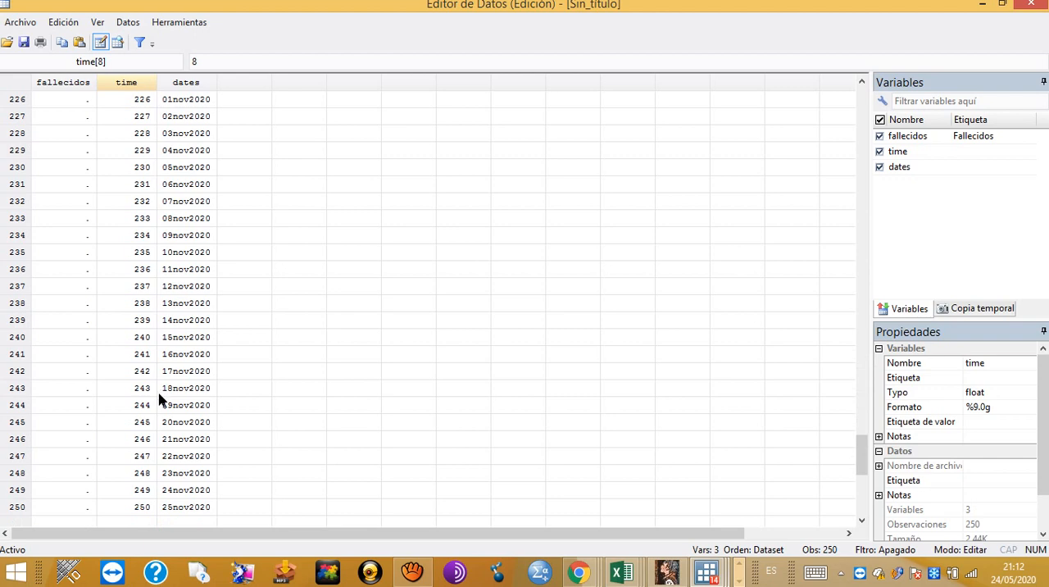
pyautogui.scroll(20, 159, 399)
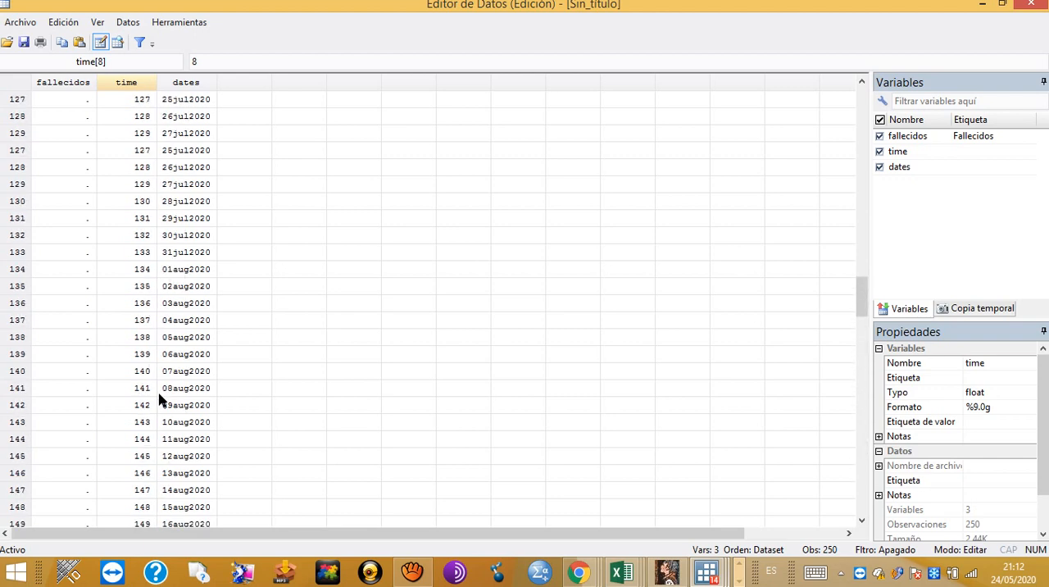
pyautogui.scroll(20, 162, 401)
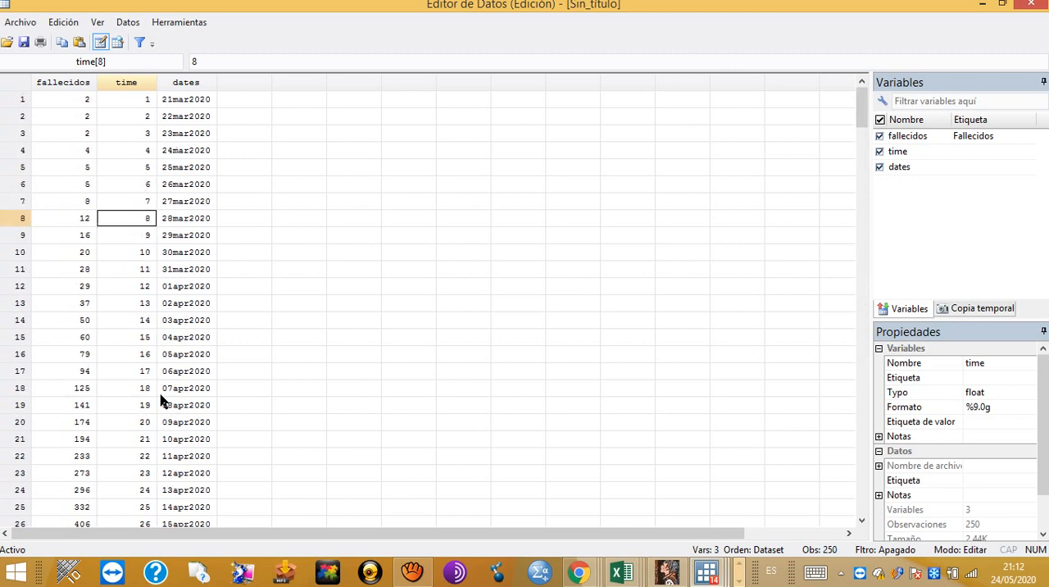
pyautogui.click(184, 100)
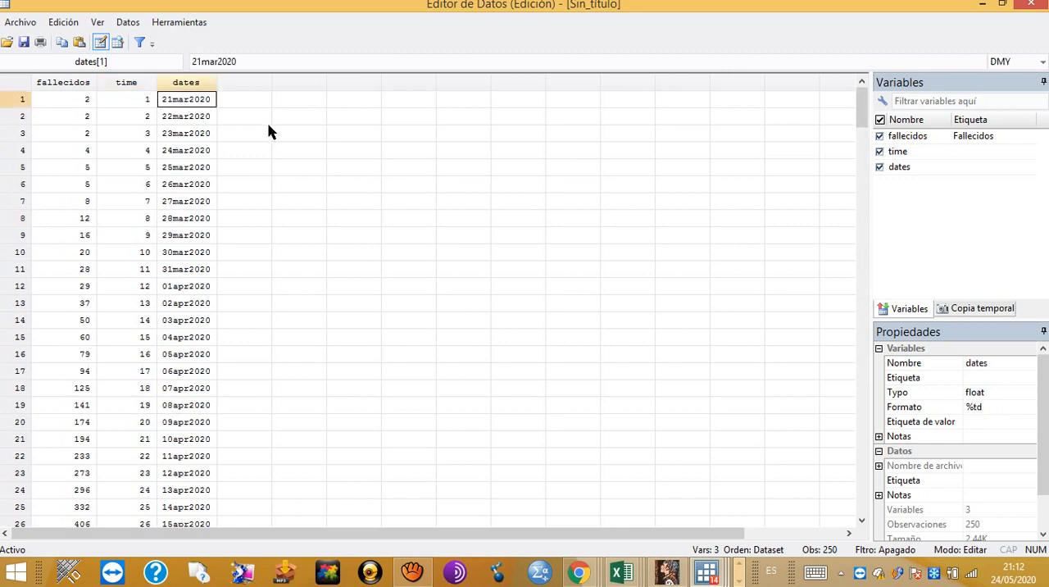
pyautogui.click(1031, 4)
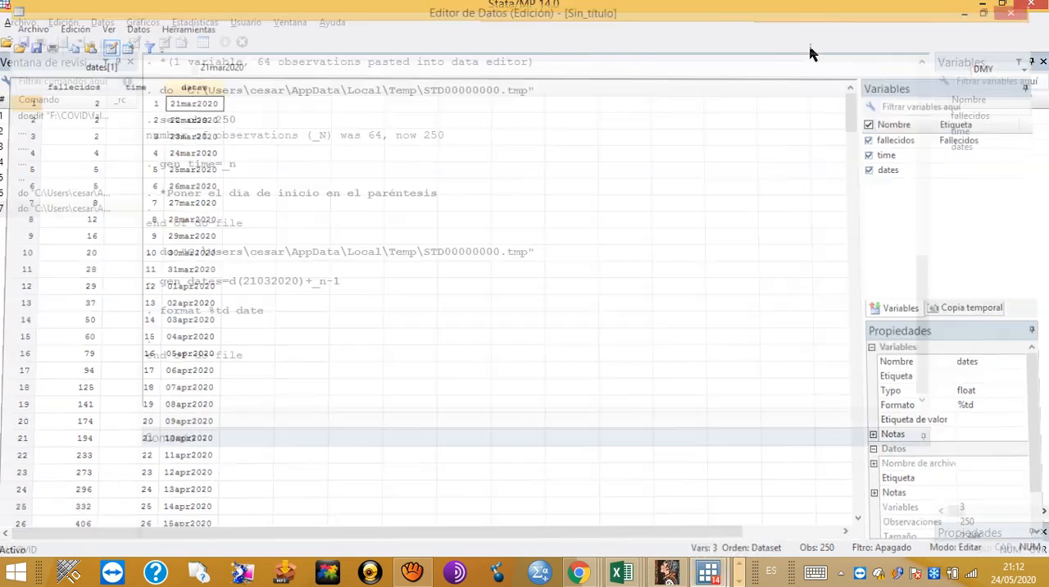
# Step: Return to the do-file and run lines 6 to 9, estimating the full-sample nl Gompertz model for Mexico's fallecidos
pyautogui.hotkey('alt', 'Tab')
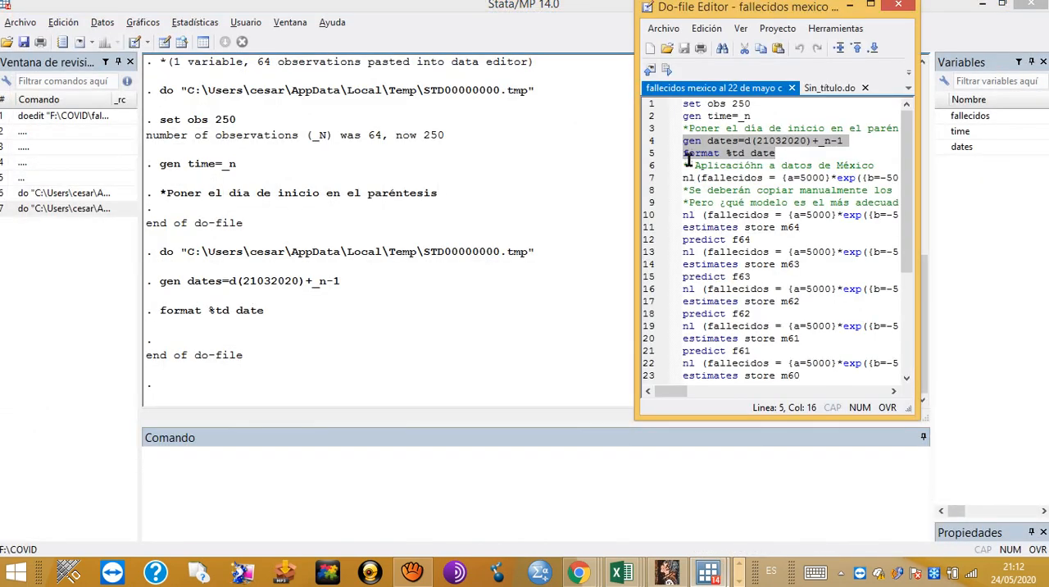
pyautogui.moveTo(682, 166); pyautogui.dragTo(682, 214)
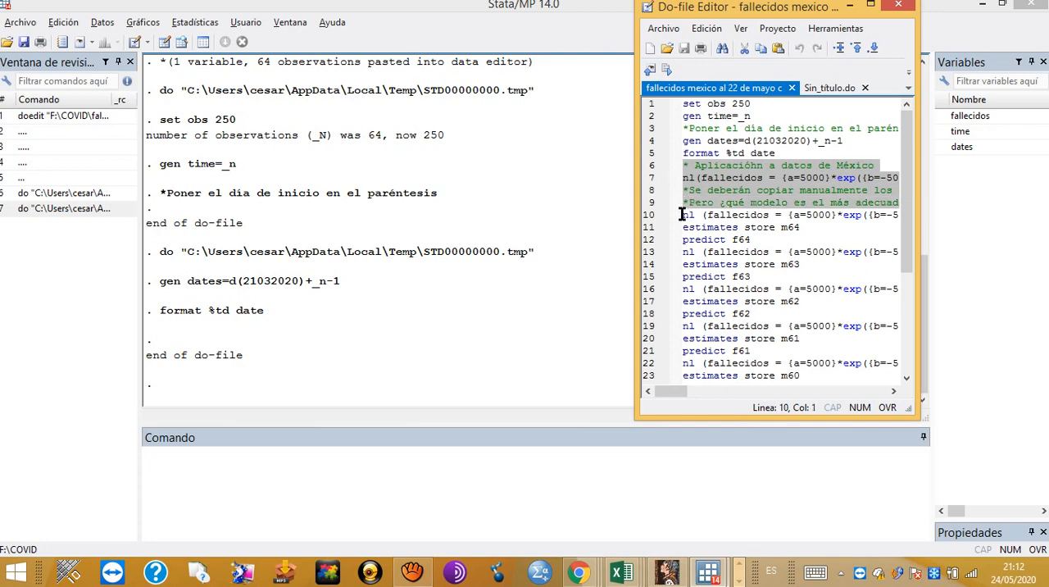
pyautogui.click(666, 71)
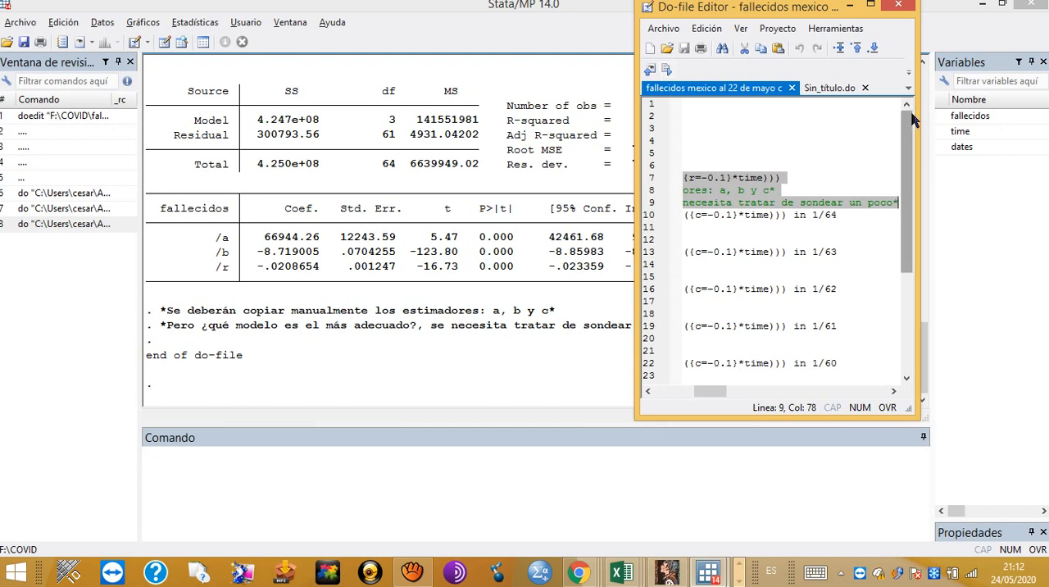
pyautogui.moveTo(910, 138); pyautogui.dragTo(906, 159)
pyautogui.scroll(-4, 886, 287)
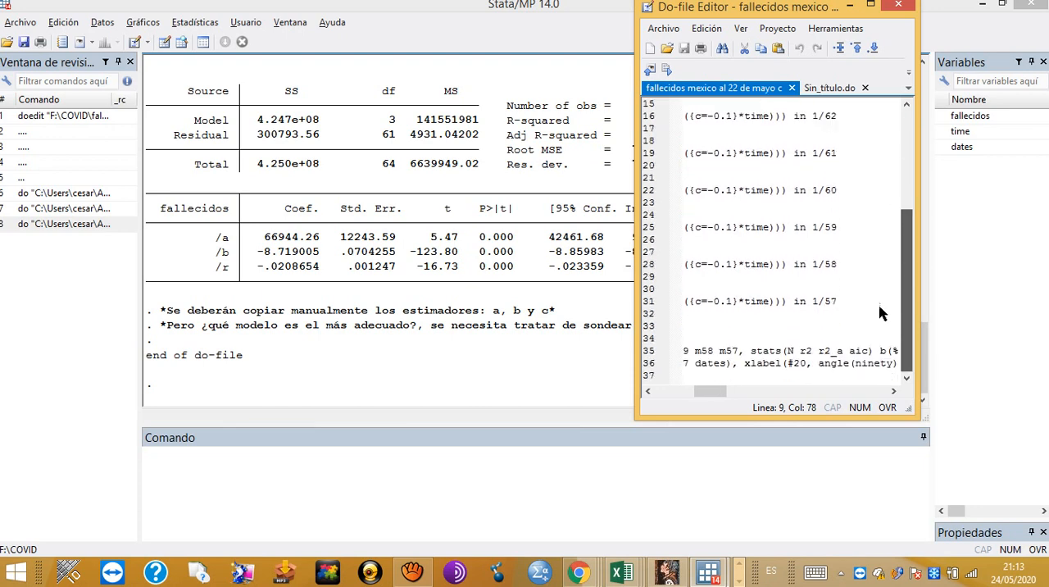
pyautogui.scroll(5, 881, 313)
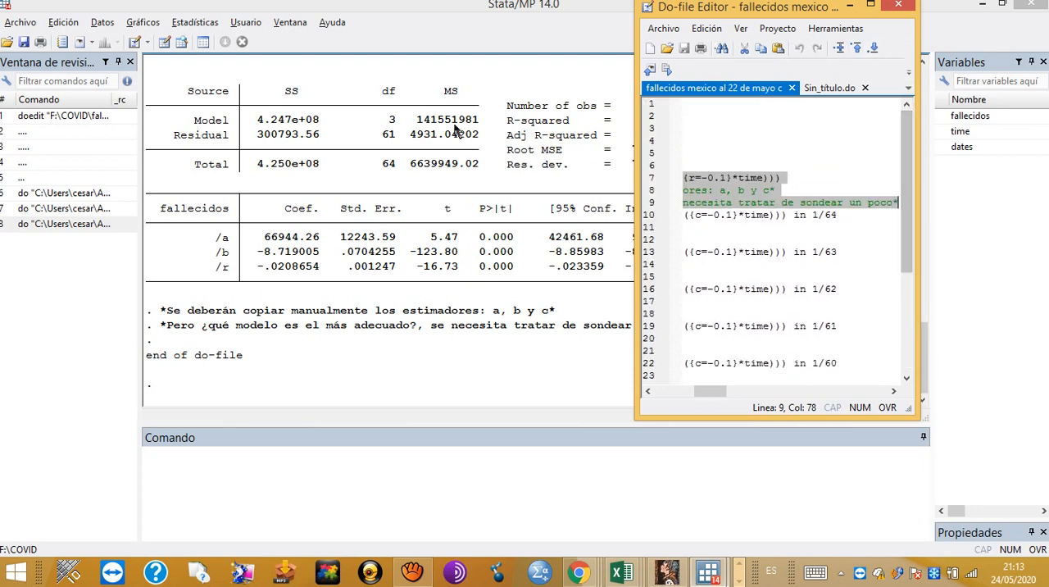
pyautogui.click(413, 571)
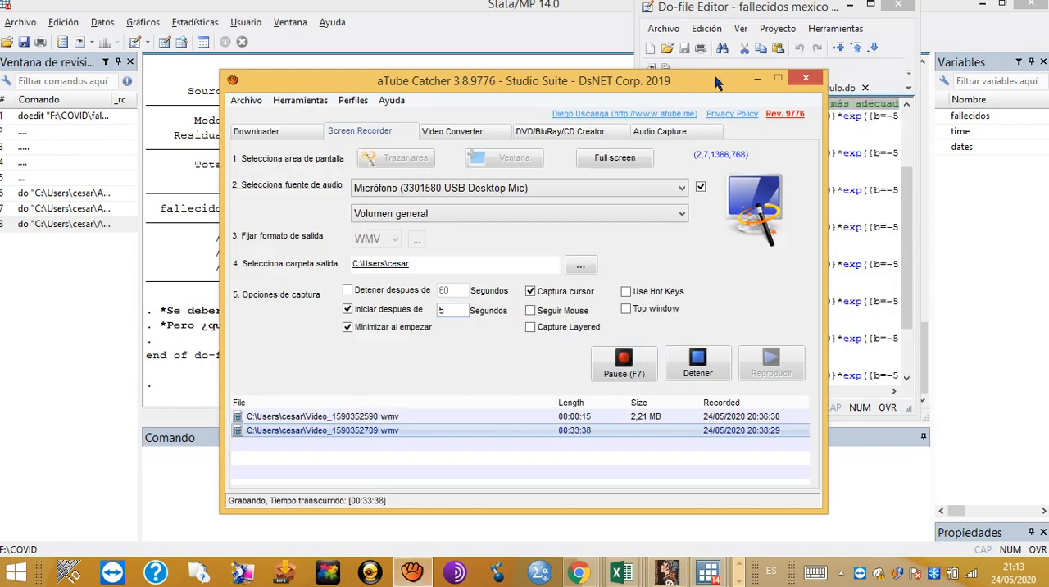
pyautogui.click(756, 80)
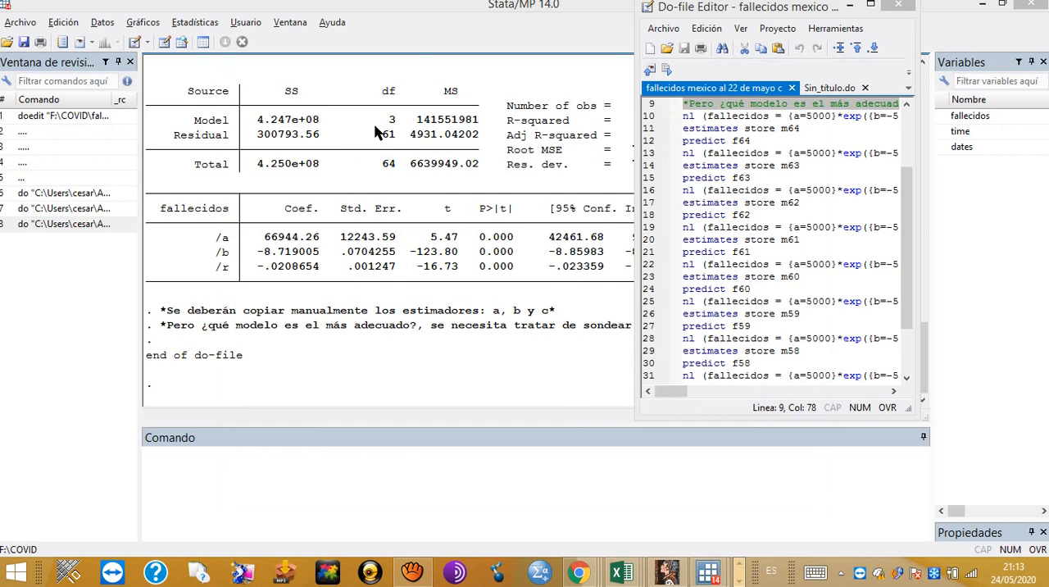
# Step: Minimize the Do-file Editor, plot fallecidos against dates with the line command, view the graph maximized, and close it
pyautogui.click(850, 6)
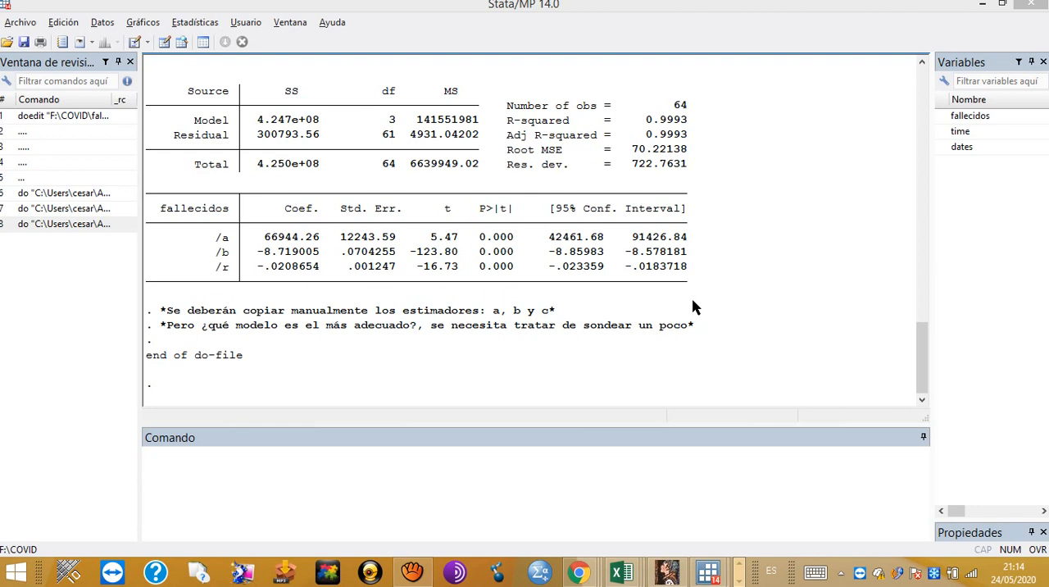
pyautogui.click(275, 480)
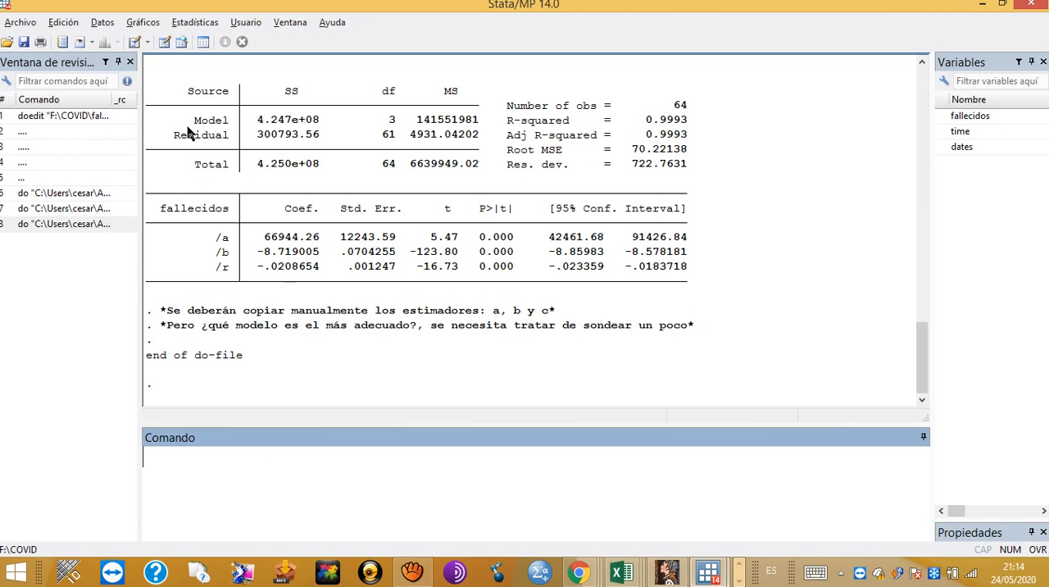
pyautogui.write('line')
pyautogui.doubleClick(981, 117)
pyautogui.click(971, 150)
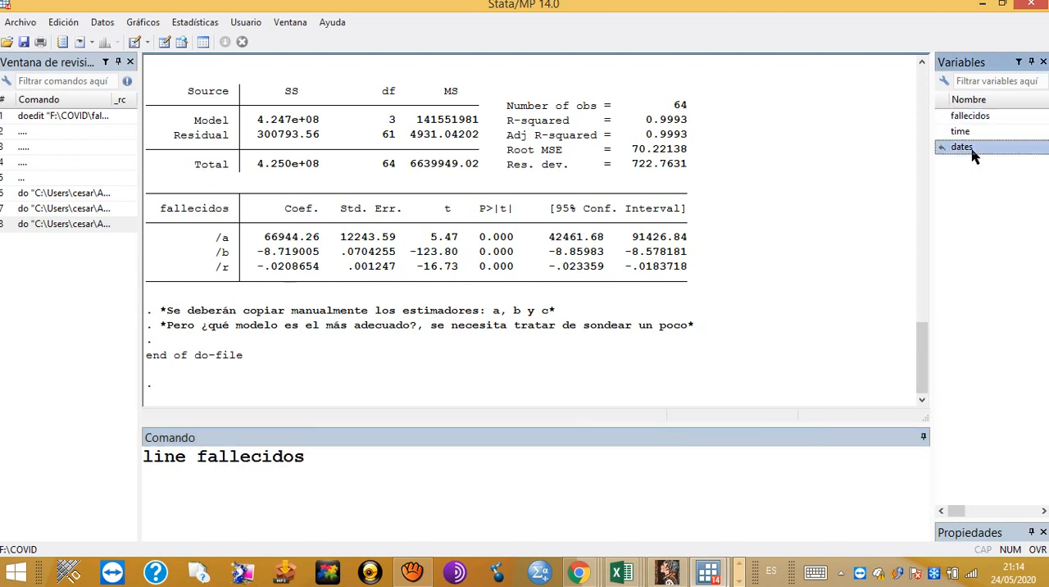
pyautogui.doubleClick(972, 150)
pyautogui.press('Return')
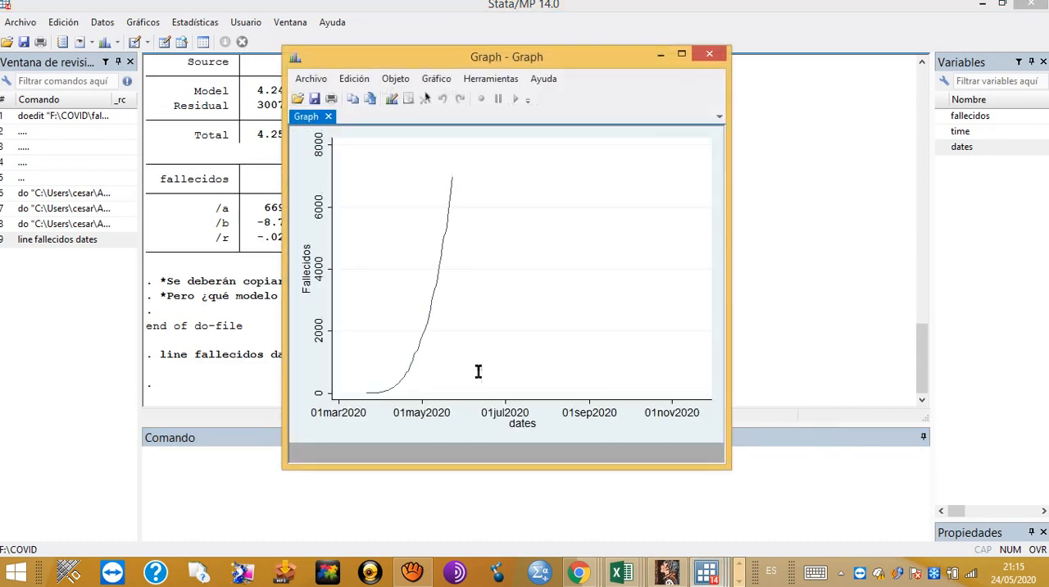
pyautogui.click(683, 54)
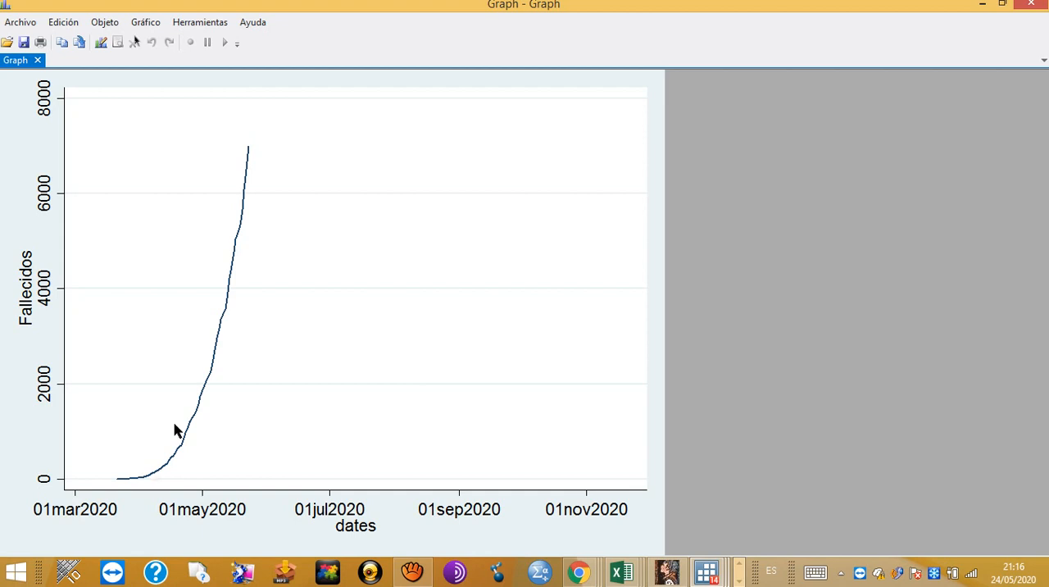
pyautogui.click(1031, 6)
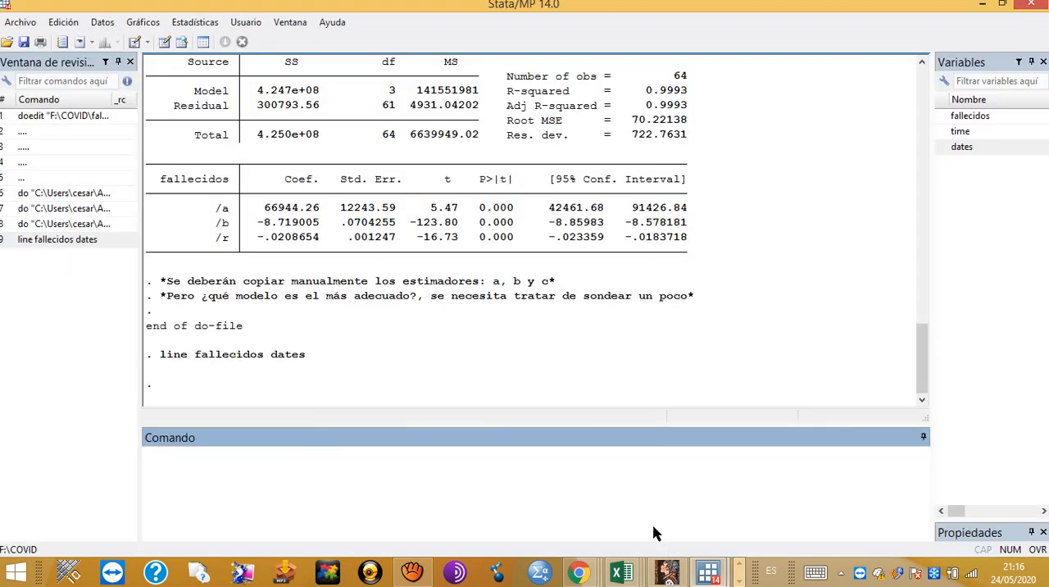
# Step: Bring the Do-file Editor with the Mexico deaths script back to the front and maximize its window
pyautogui.click(709, 572)
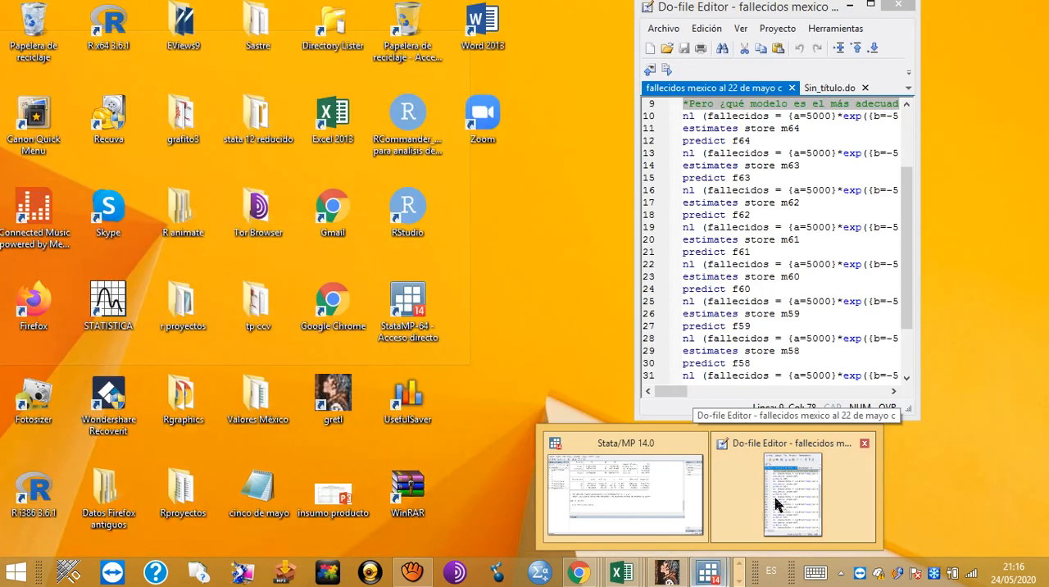
pyautogui.click(770, 492)
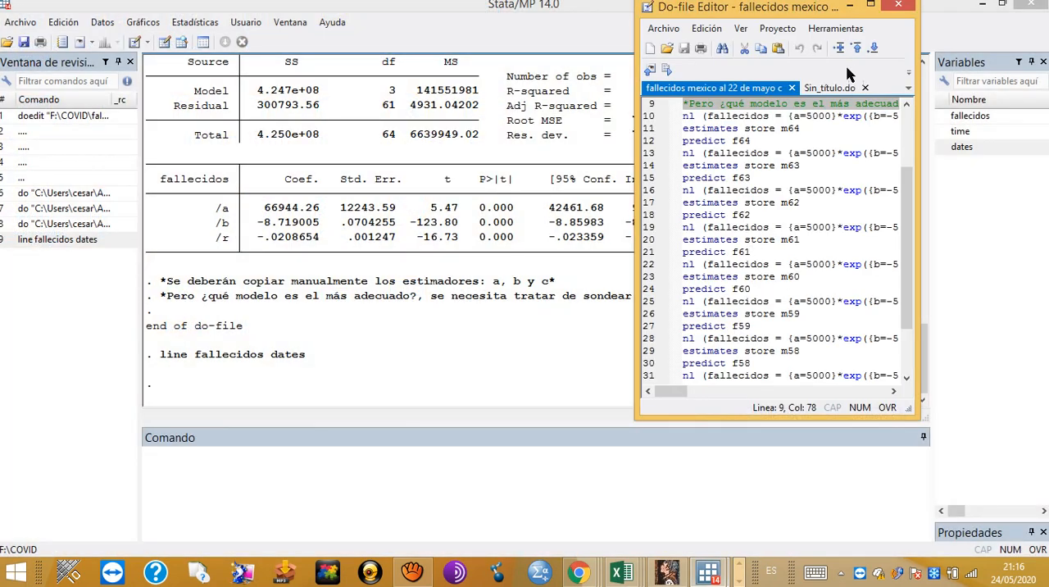
pyautogui.click(871, 5)
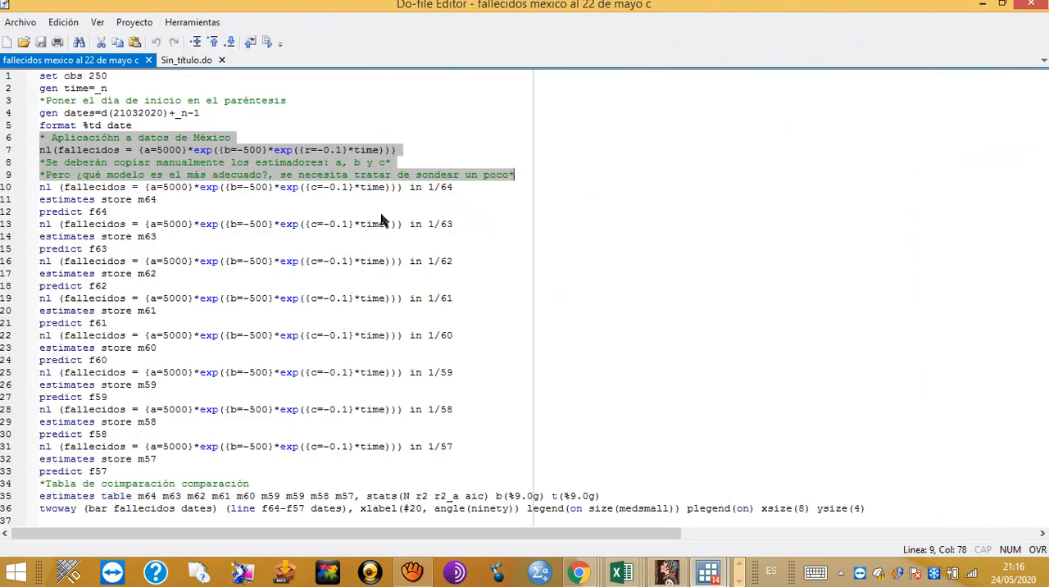
# Step: Review the nl estimation blocks from line 10 onward and highlight the nl command for observations 1/64
pyautogui.click(44, 188)
pyautogui.moveTo(44, 187); pyautogui.dragTo(161, 459)
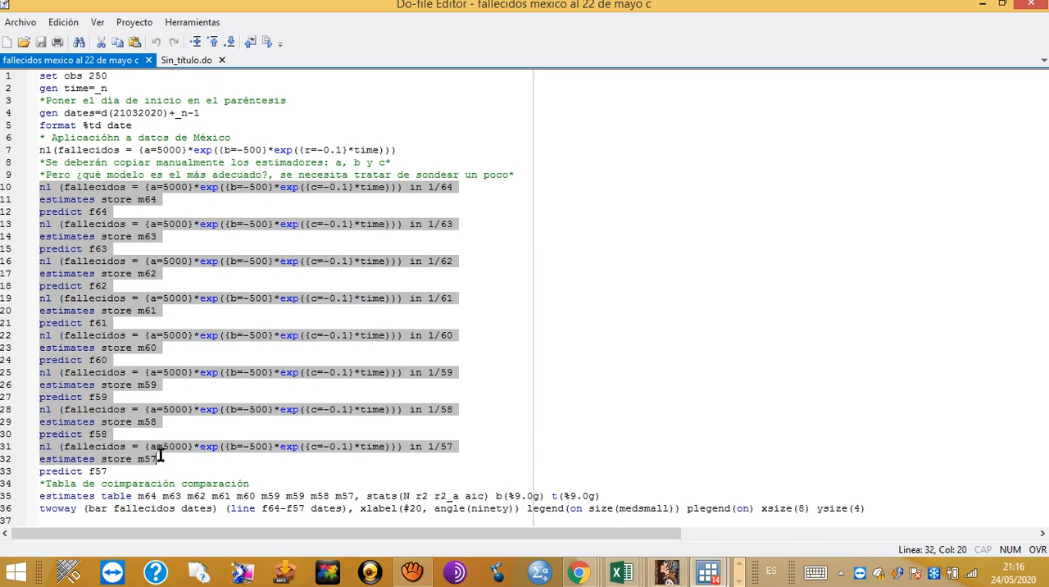
pyautogui.click(187, 212)
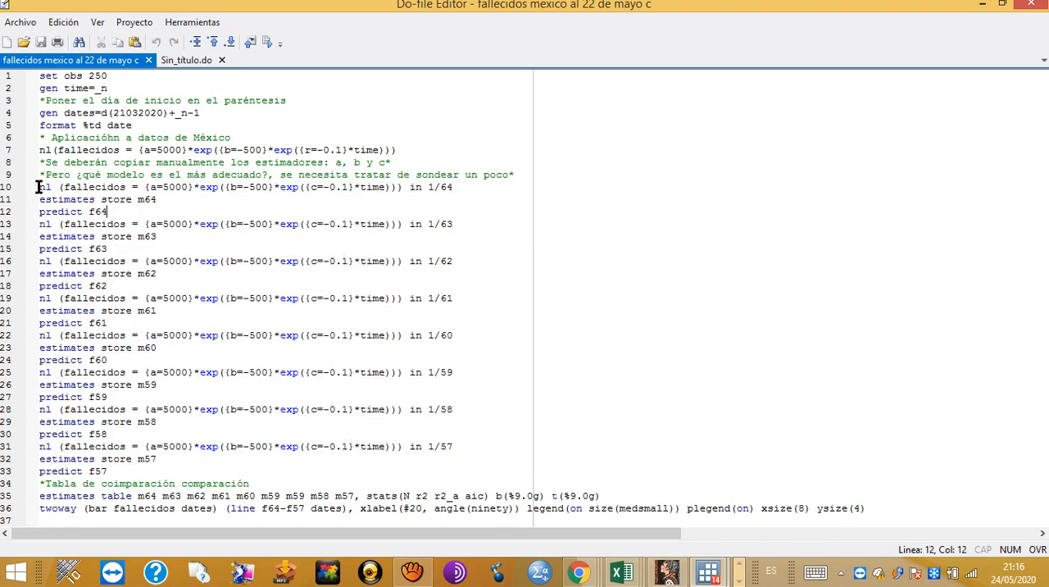
pyautogui.click(90, 187)
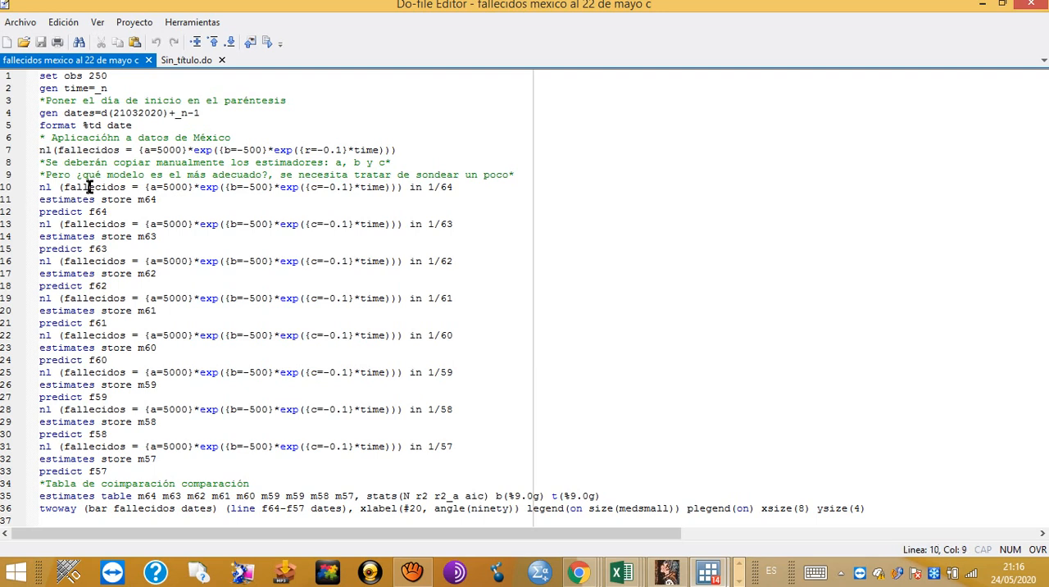
pyautogui.tripleClick(90, 187)
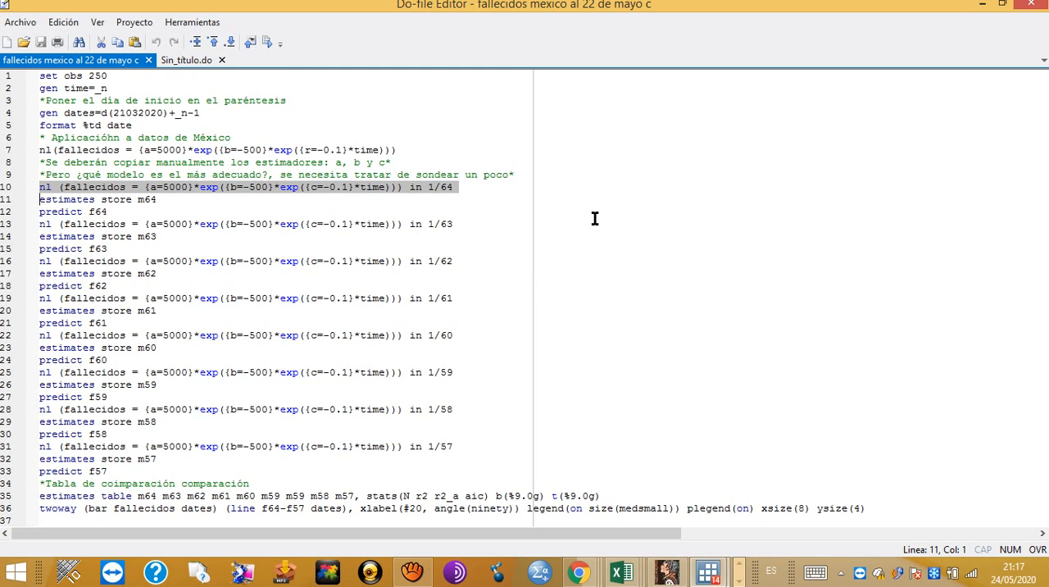
# Step: Review the estimates store and predict commands after the 1/64 model, highlighting that block and the 1/57 block
pyautogui.tripleClick(124, 200)
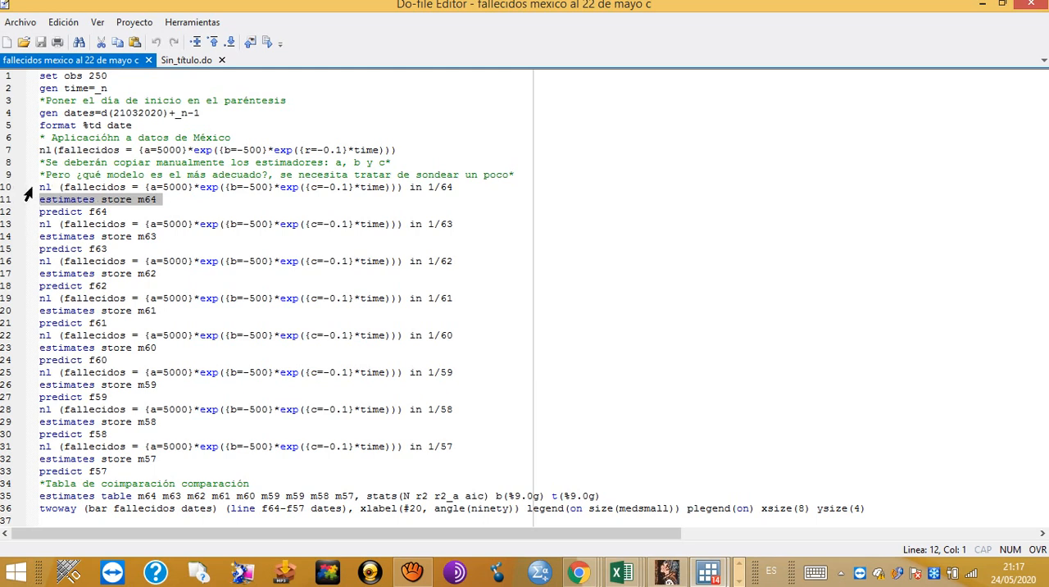
pyautogui.moveTo(40, 188); pyautogui.dragTo(109, 210)
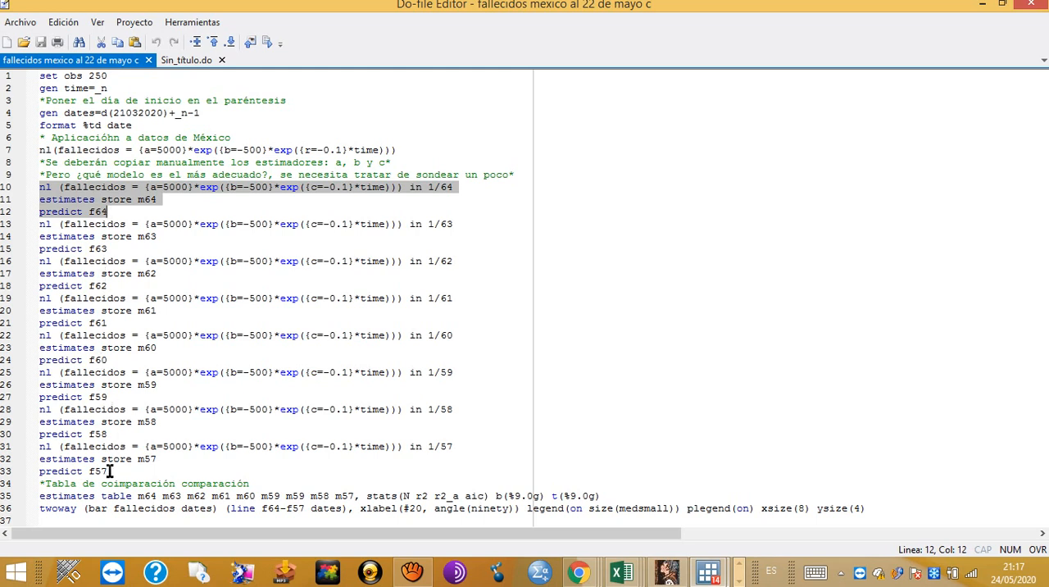
pyautogui.moveTo(108, 472); pyautogui.dragTo(40, 447)
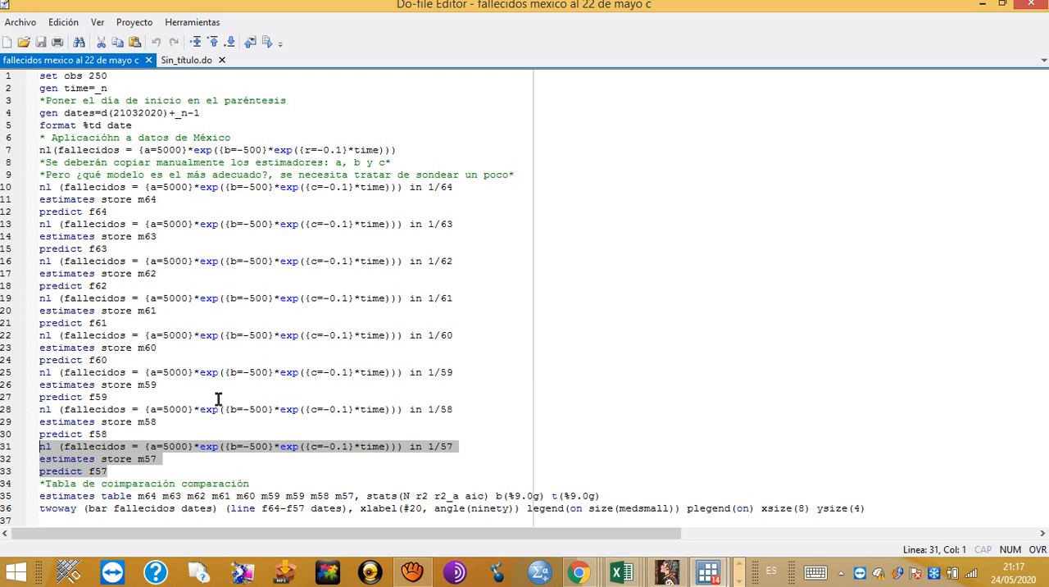
pyautogui.click(125, 261)
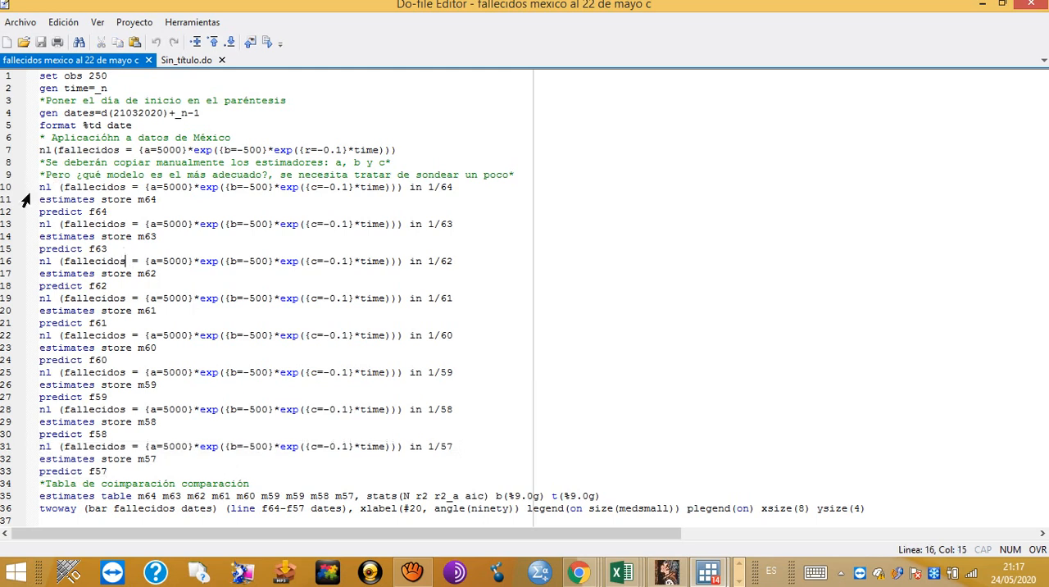
# Step: Run lines 10 to 33 to estimate, store and predict the Gompertz models for the samples 1/64 through 1/57
pyautogui.moveTo(36, 190); pyautogui.dragTo(137, 465)
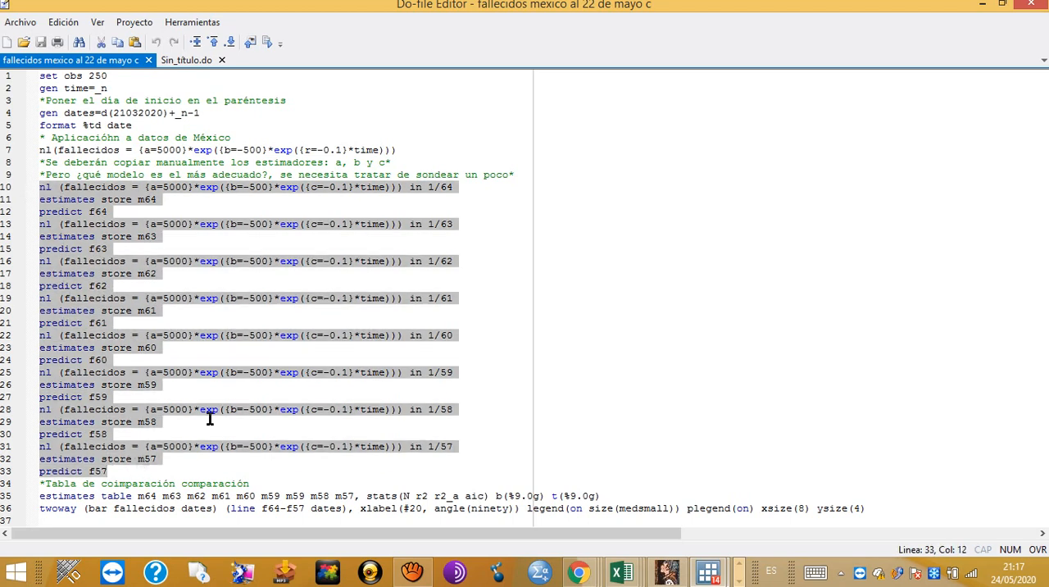
pyautogui.click(1003, 9)
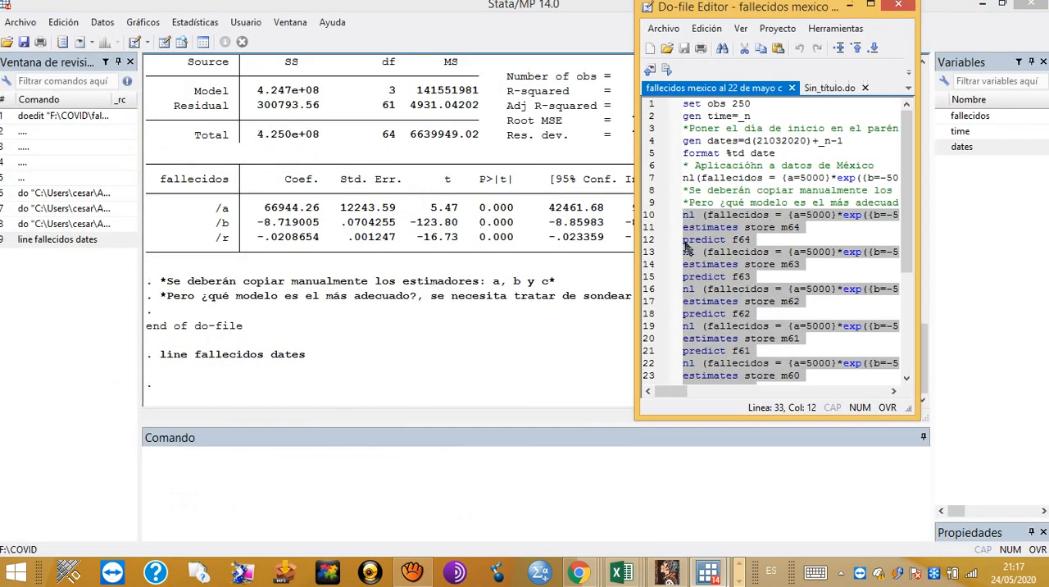
pyautogui.click(667, 71)
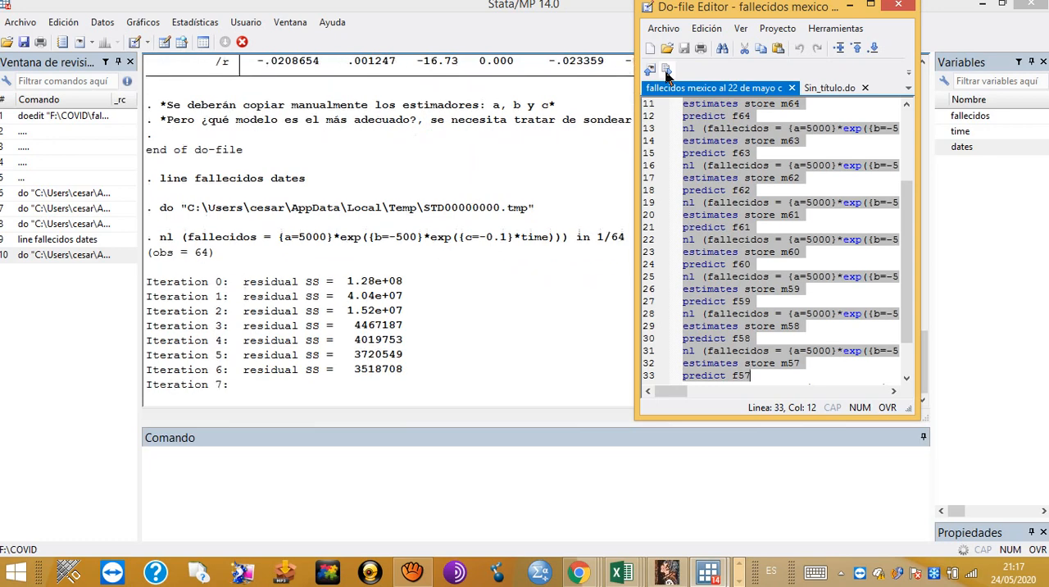
pyautogui.click(412, 571)
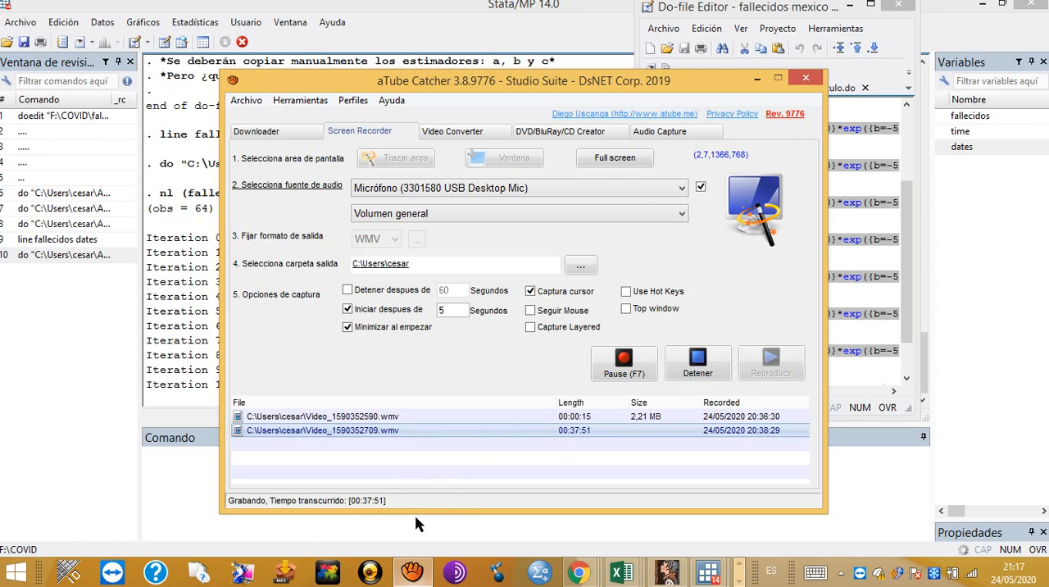
pyautogui.click(624, 363)
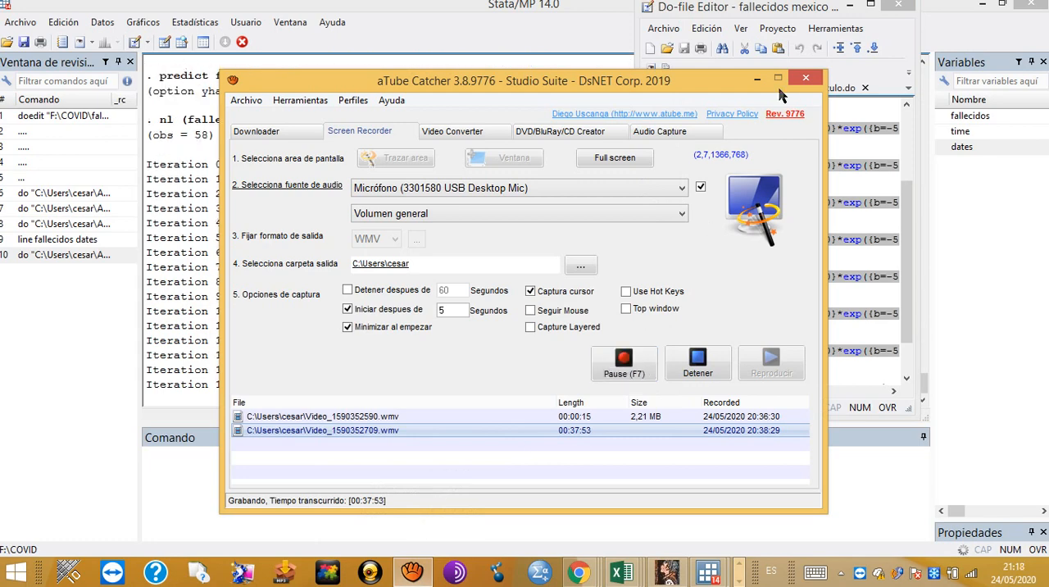
pyautogui.click(757, 79)
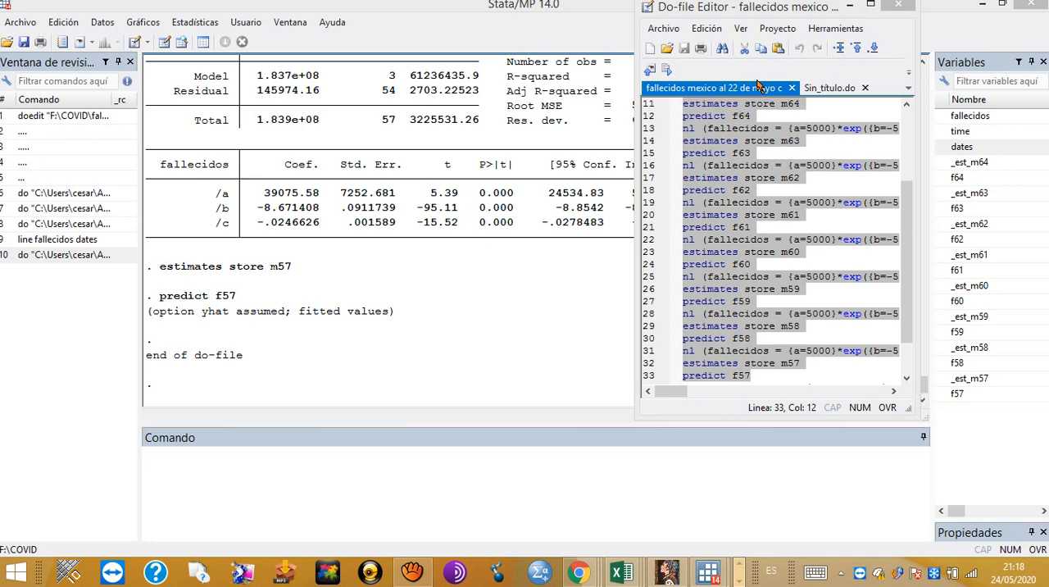
# Step: Run lines 34 and 35 to tabulate models m64 to m57 with N, r2, r2_a and aic, and display the complete table
pyautogui.moveTo(902, 283); pyautogui.dragTo(902, 316)
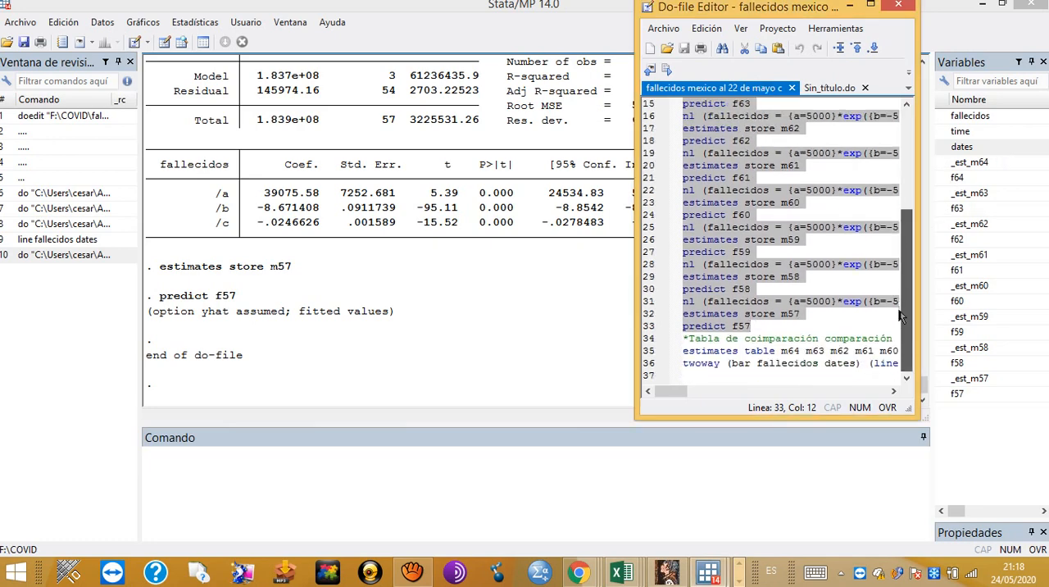
pyautogui.click(870, 6)
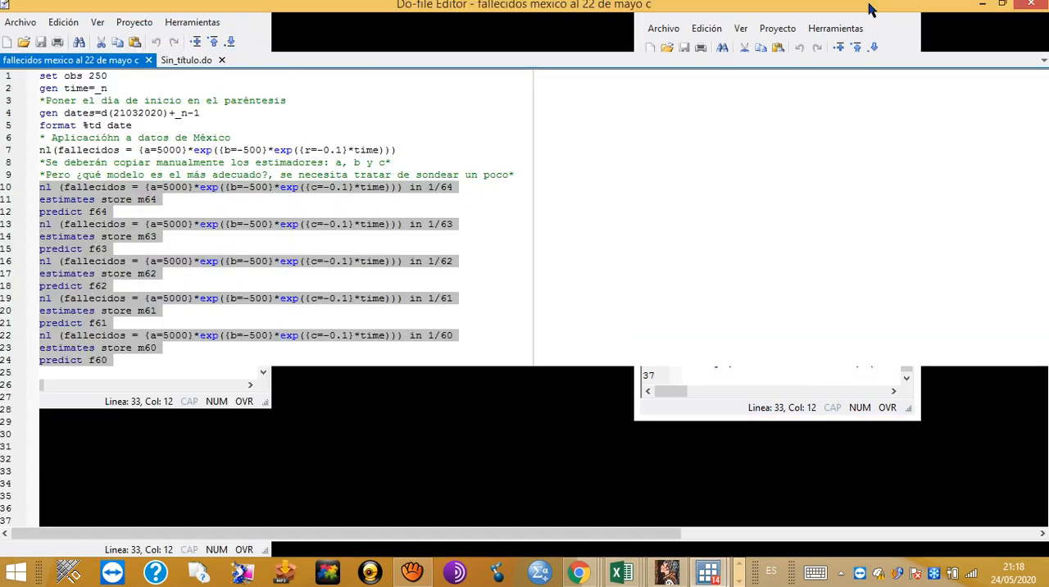
pyautogui.click(233, 474)
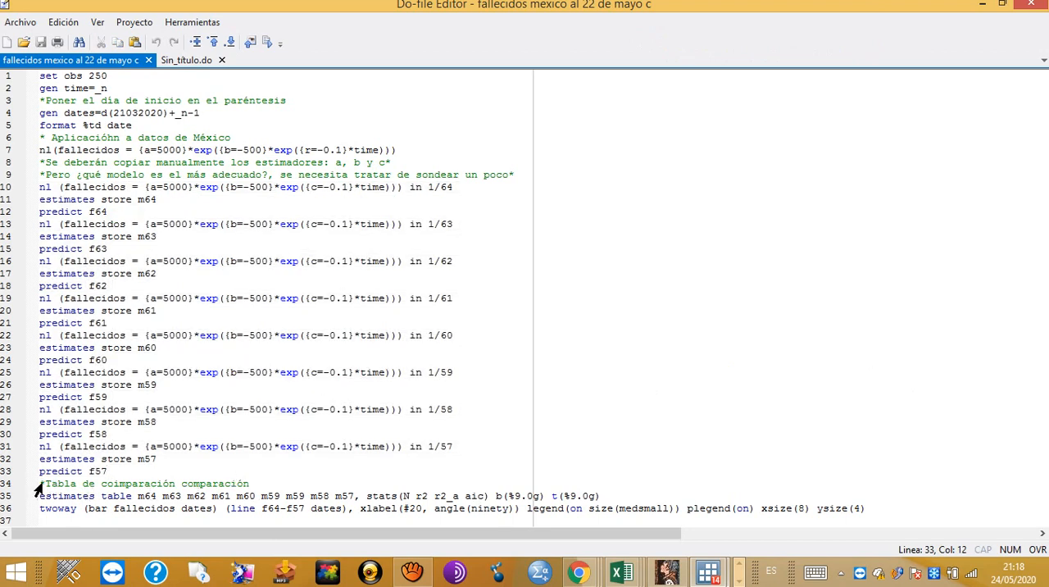
pyautogui.moveTo(36, 485); pyautogui.dragTo(608, 496)
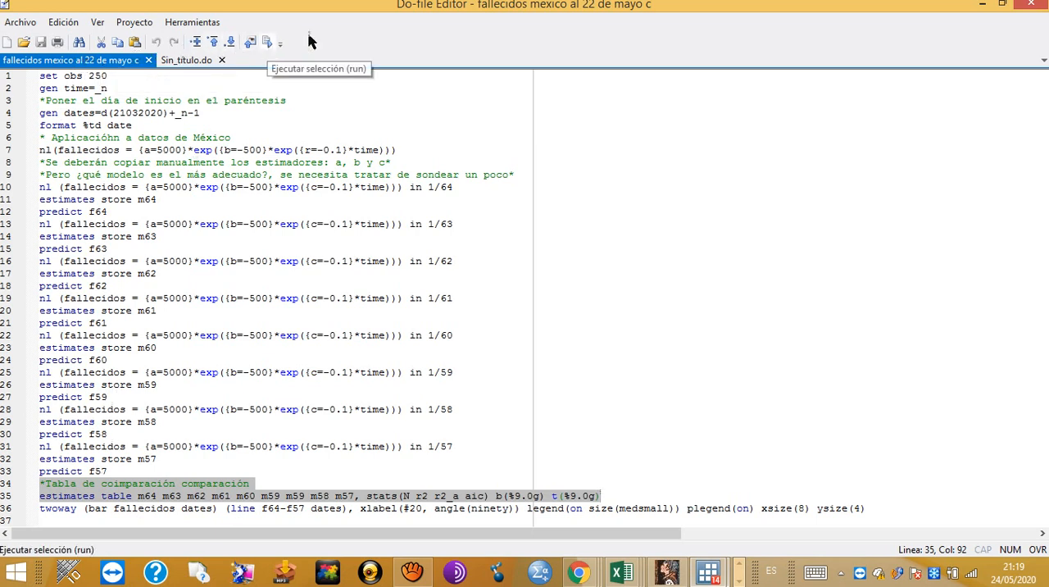
pyautogui.click(1002, 4)
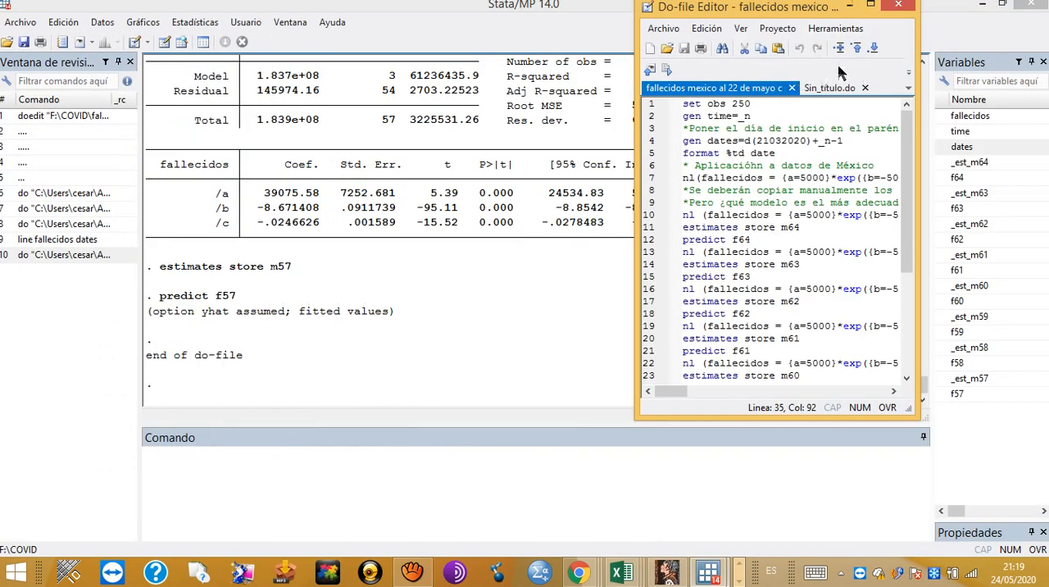
pyautogui.click(667, 71)
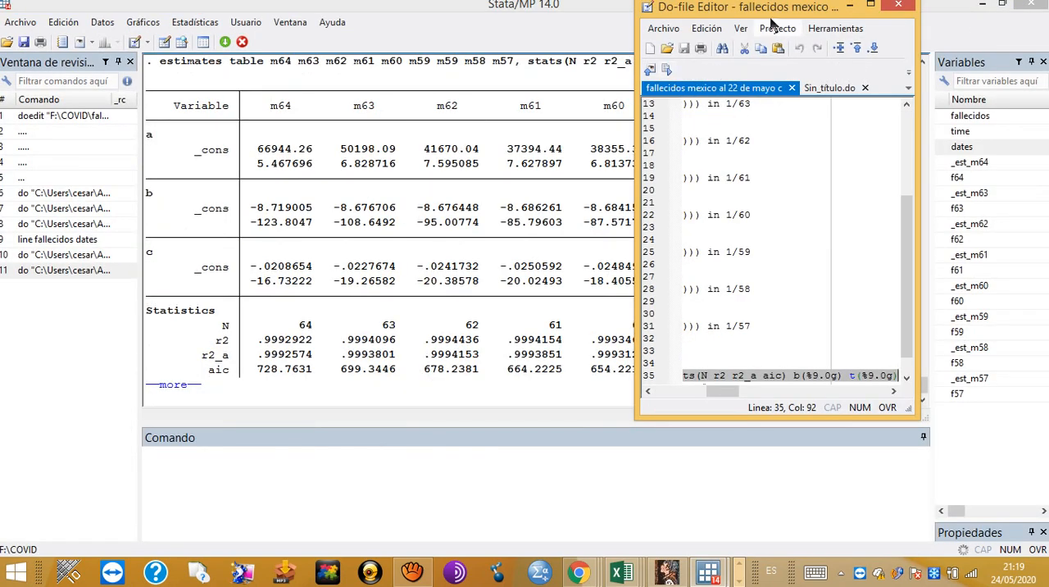
pyautogui.click(852, 8)
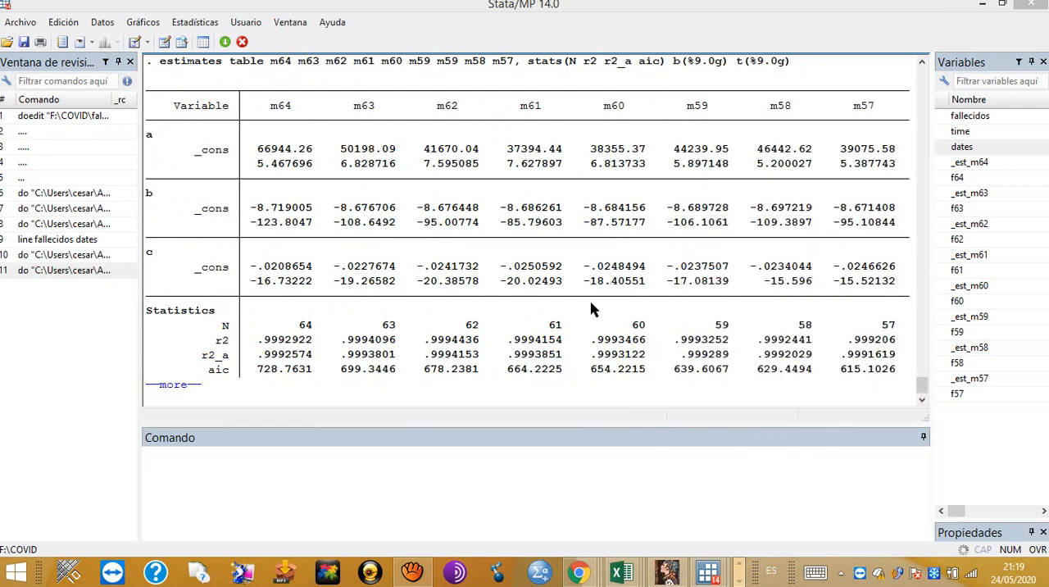
pyautogui.click(172, 385)
# Step: Widen the results area and examine the coefficients, t values and fit statistics across the stored models
pyautogui.scroll(3, 205, 361)
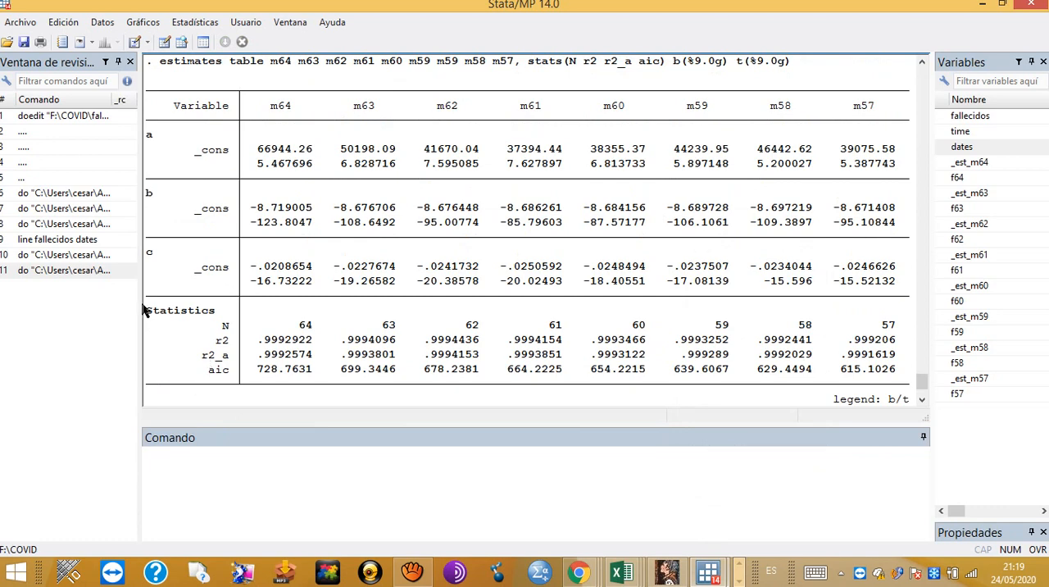
pyautogui.moveTo(141, 308); pyautogui.dragTo(100, 307)
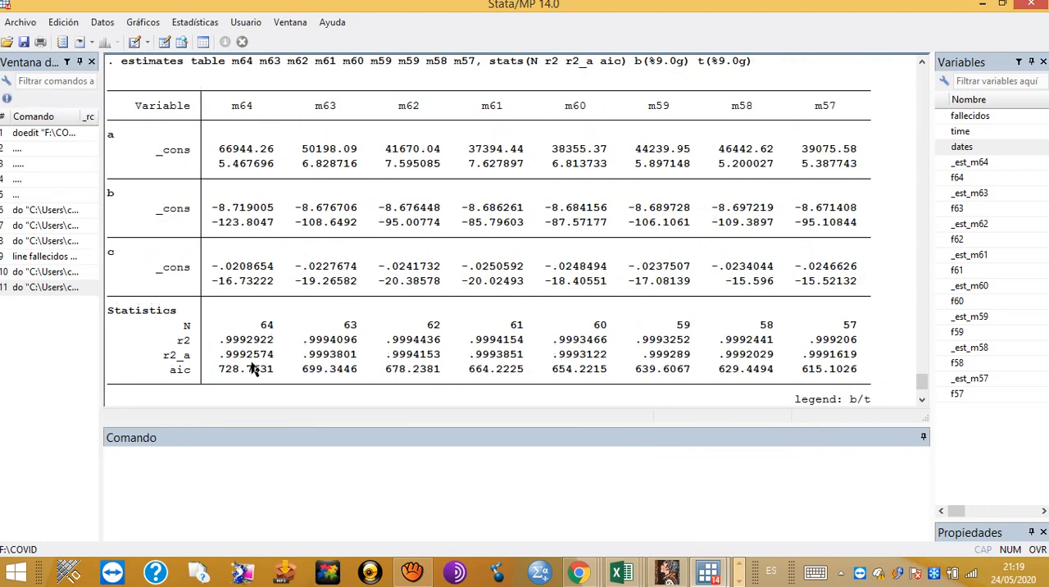
pyautogui.scroll(1, 254, 369)
pyautogui.scroll(-1, 255, 368)
# Step: Return to the do-file and run line 36, the twoway graph of fallecidos bars with lines f64-f57 against dates
pyautogui.click(710, 572)
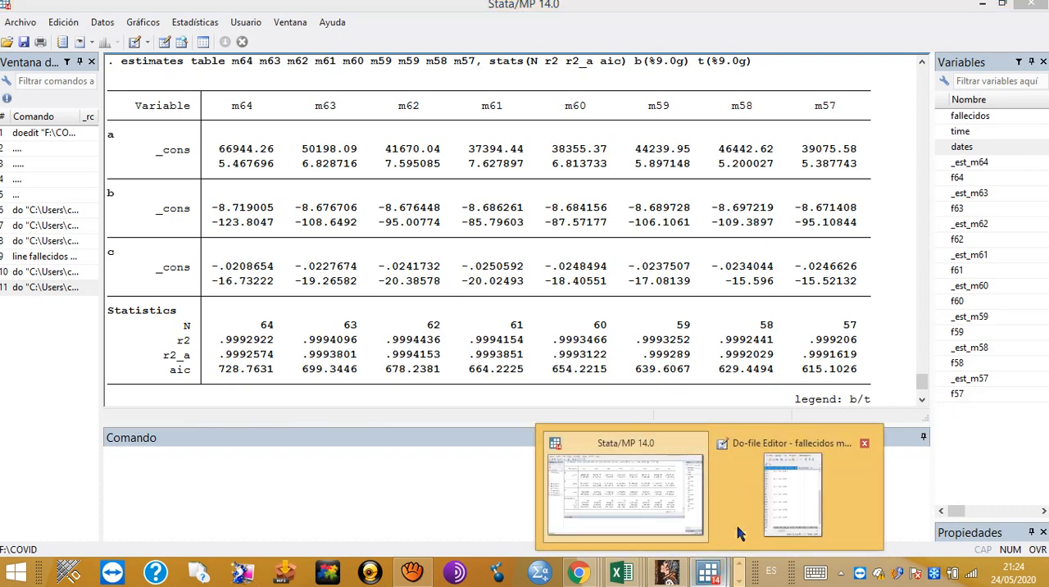
pyautogui.click(788, 510)
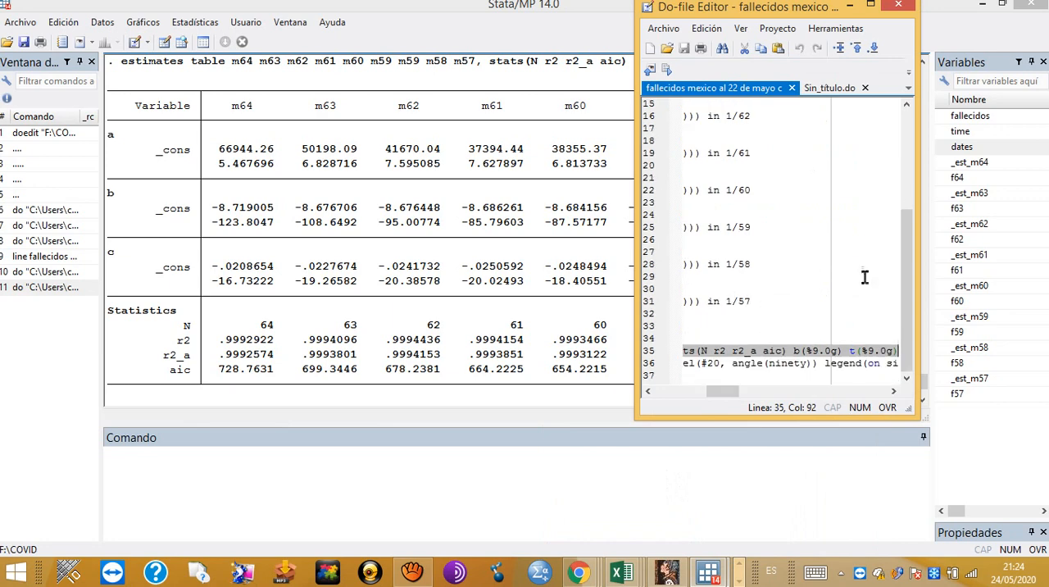
pyautogui.click(872, 7)
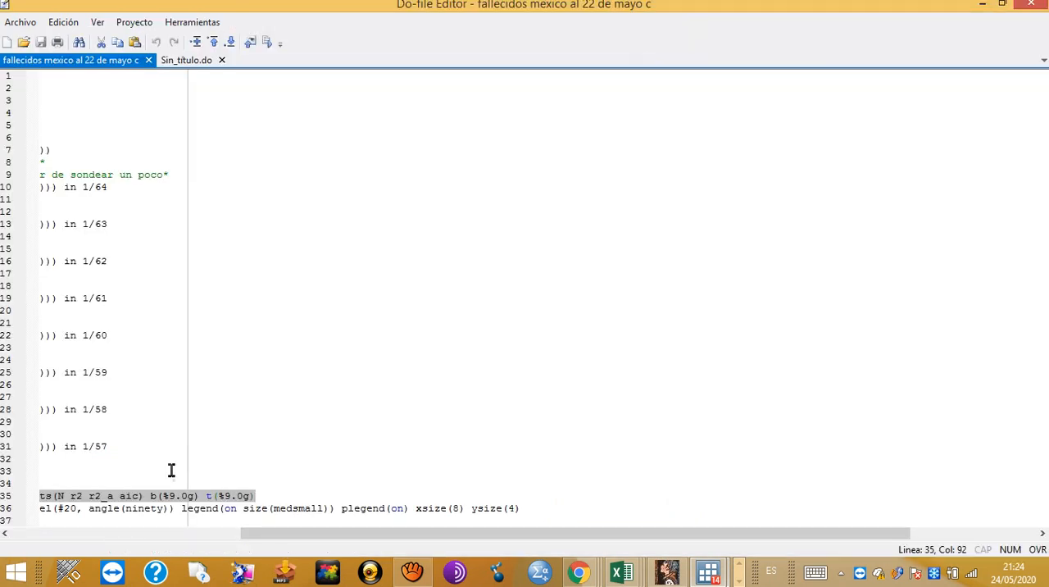
pyautogui.moveTo(269, 539); pyautogui.dragTo(43, 531)
pyautogui.tripleClick(66, 508)
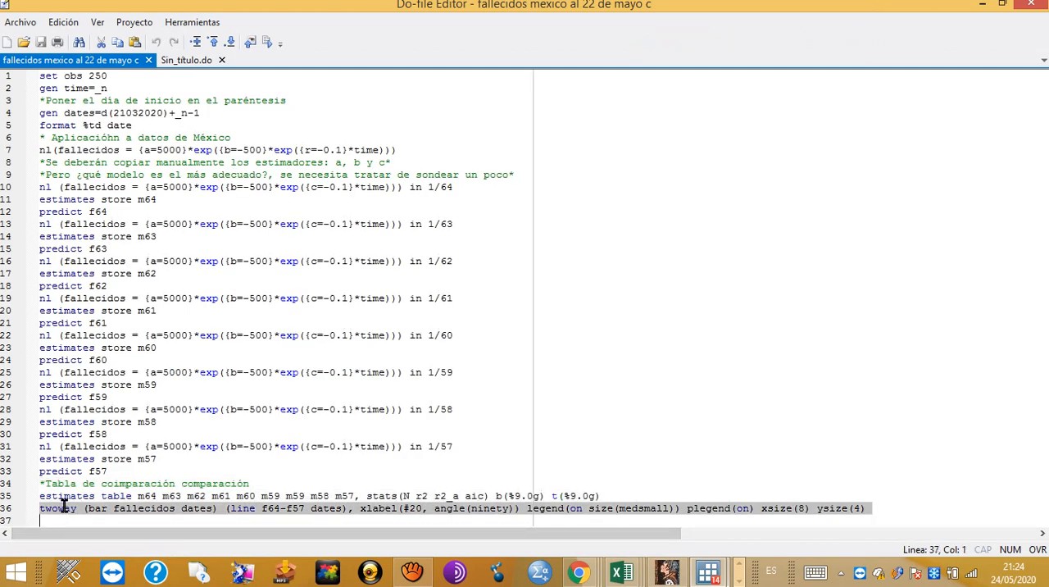
pyautogui.click(1002, 4)
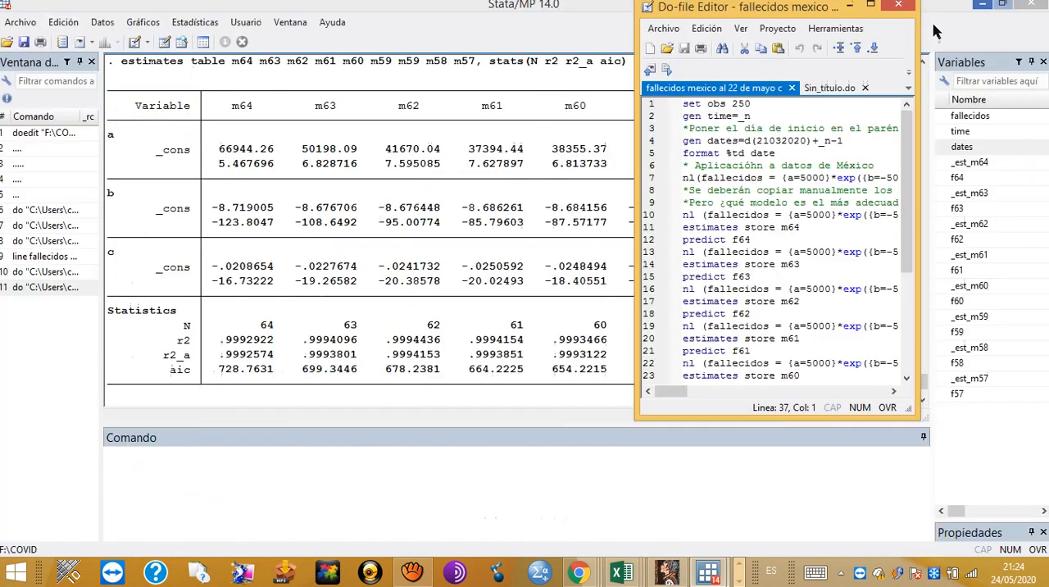
pyautogui.click(667, 71)
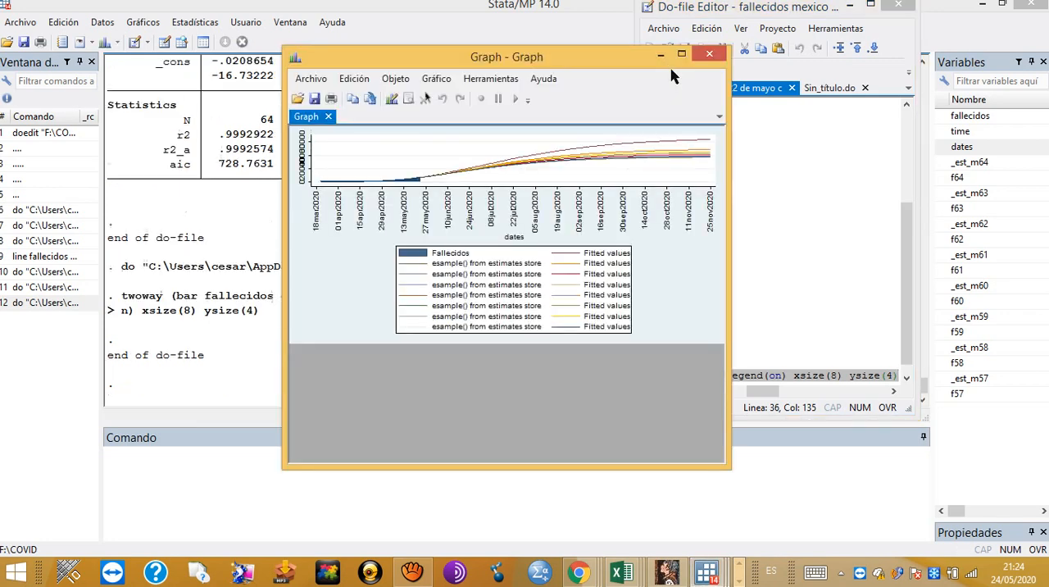
# Step: Maximize the graph, start the Graph Editor and hide the legend so the curves fill the plot
pyautogui.click(681, 55)
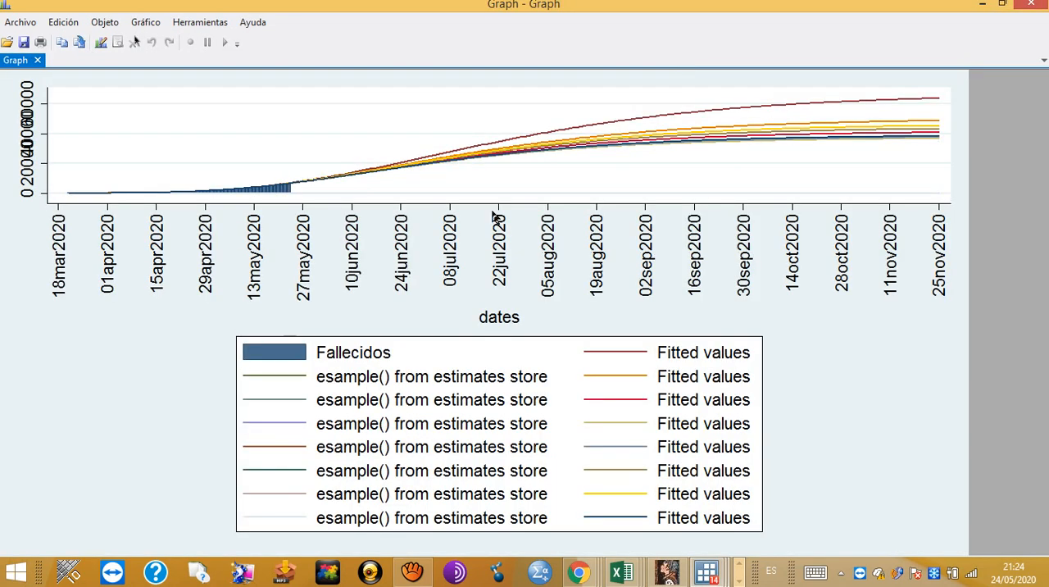
pyautogui.click(100, 45)
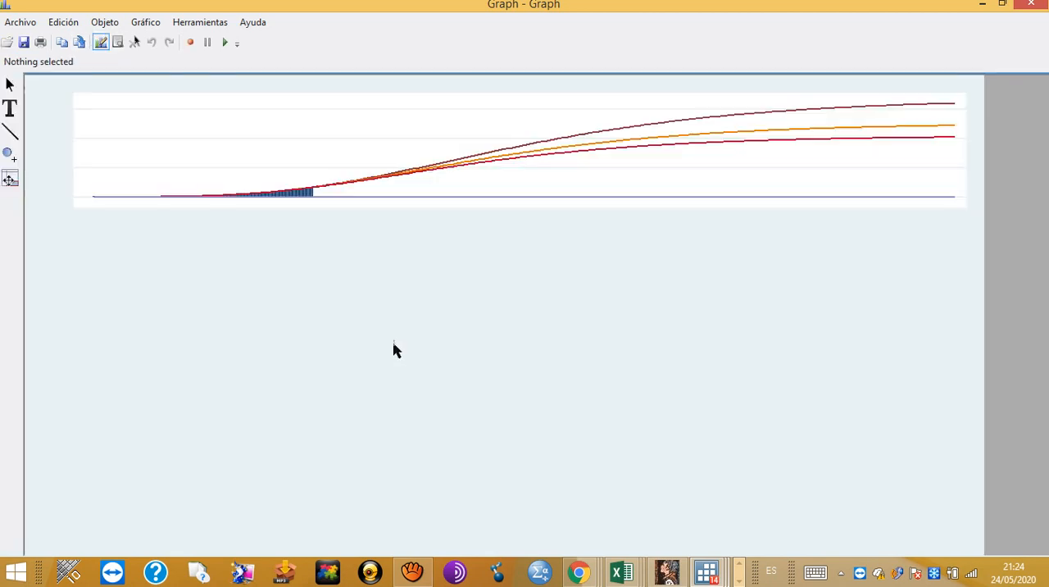
pyautogui.click(425, 364)
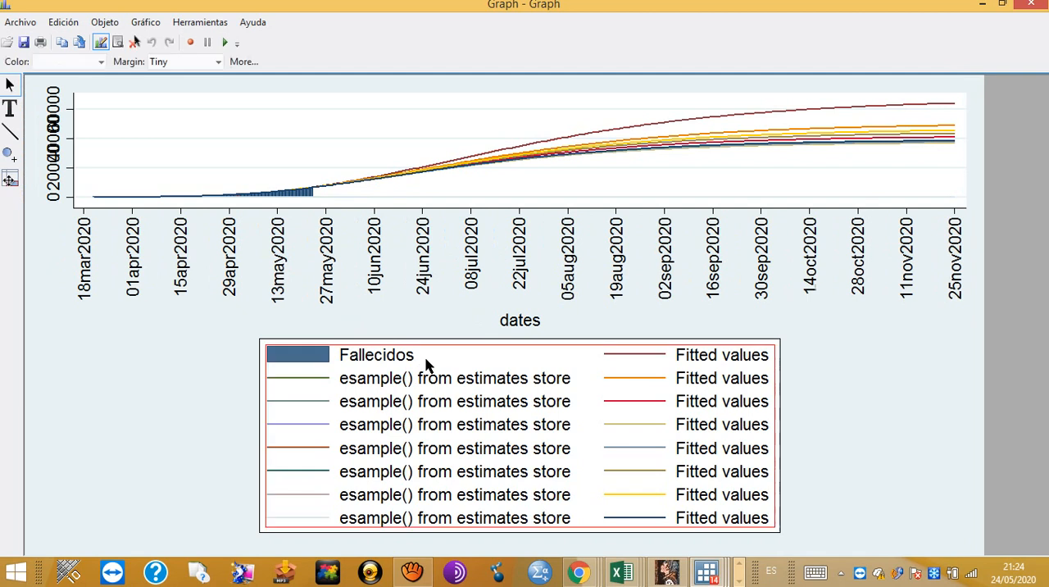
pyautogui.click(265, 367)
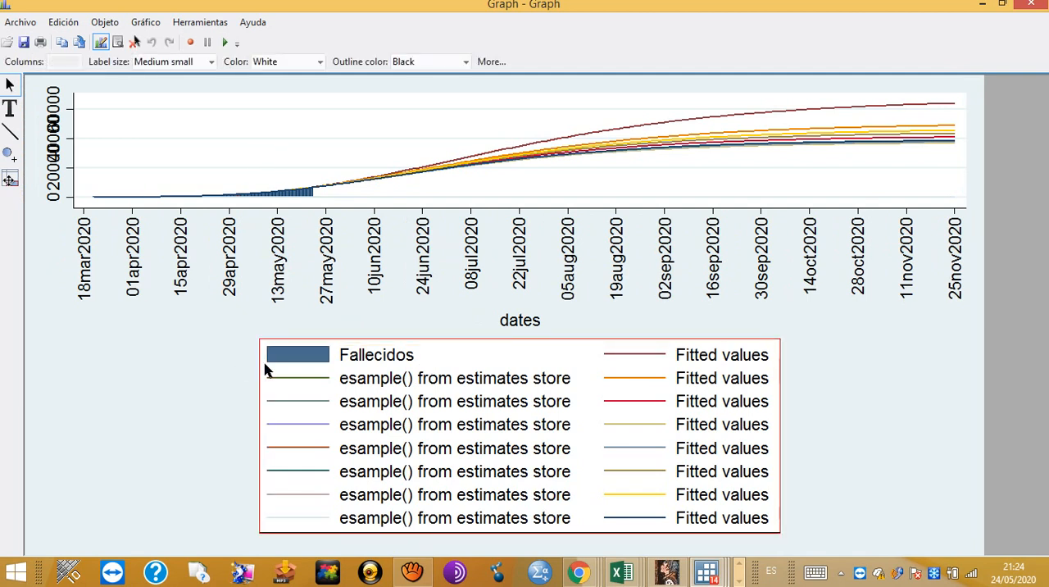
pyautogui.rightClick(265, 369)
pyautogui.click(310, 399)
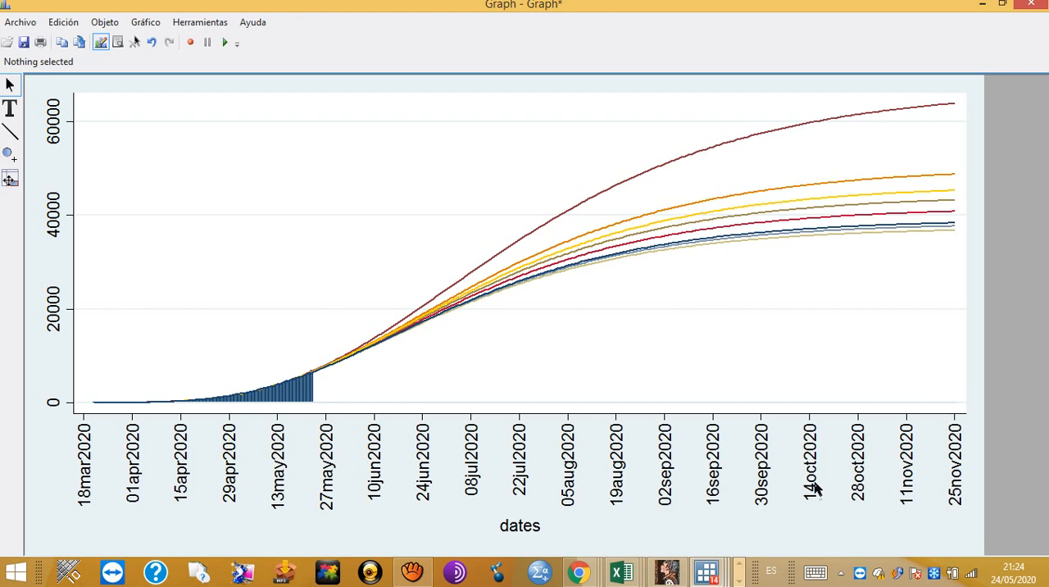
# Step: Switch to the México fallecidos acumulados y diarios workbook in Excel and view the charts on Gráfico13 and Gráfico1
pyautogui.click(628, 579)
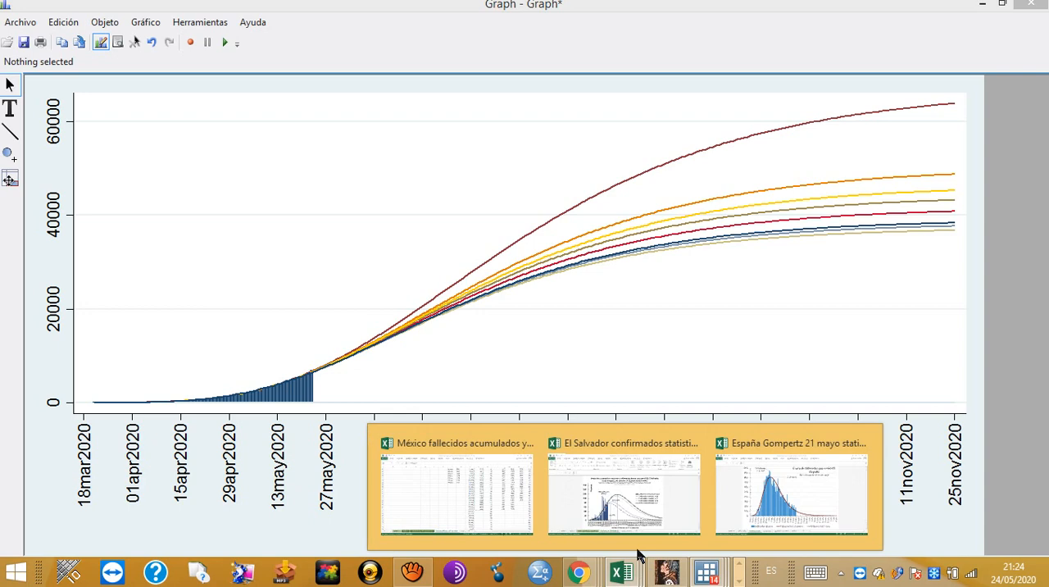
pyautogui.moveTo(661, 541)
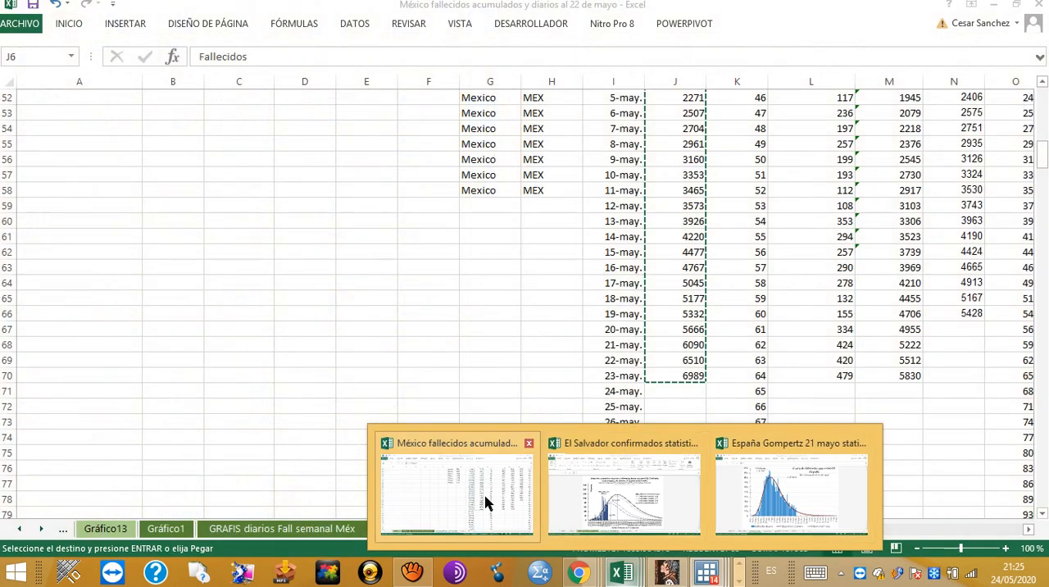
pyautogui.click(486, 502)
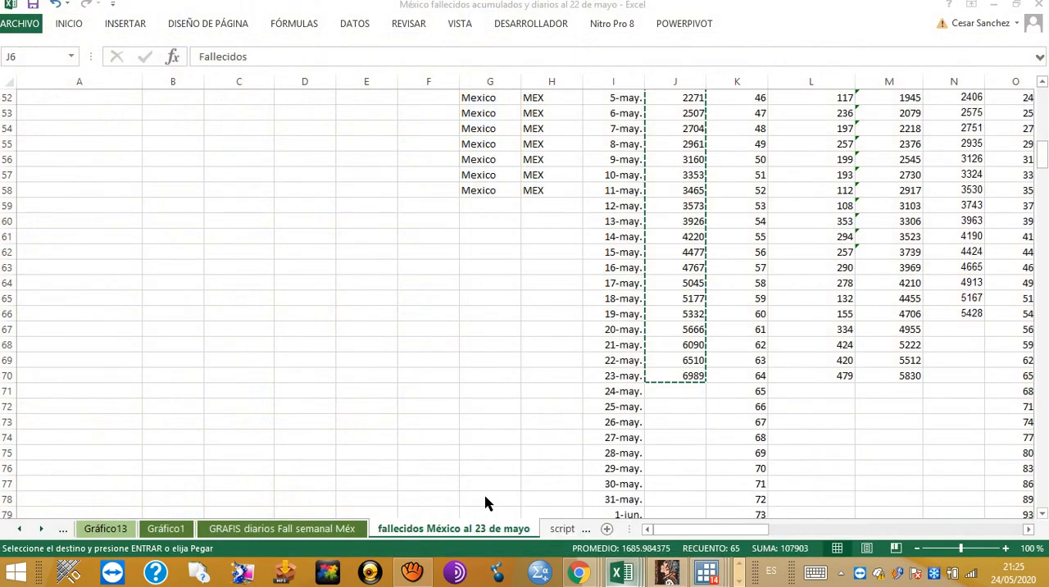
pyautogui.click(109, 530)
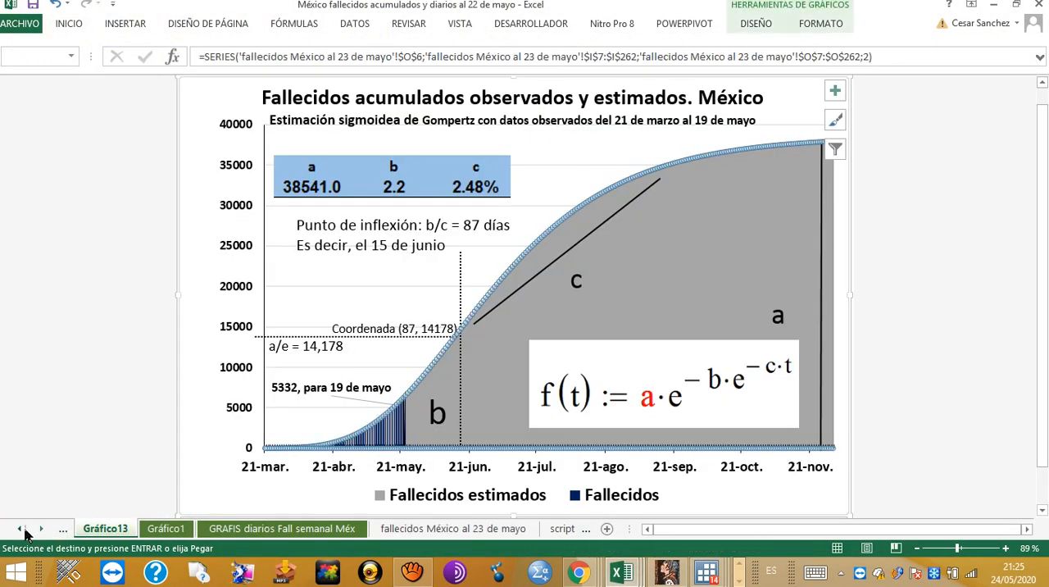
pyautogui.click(149, 533)
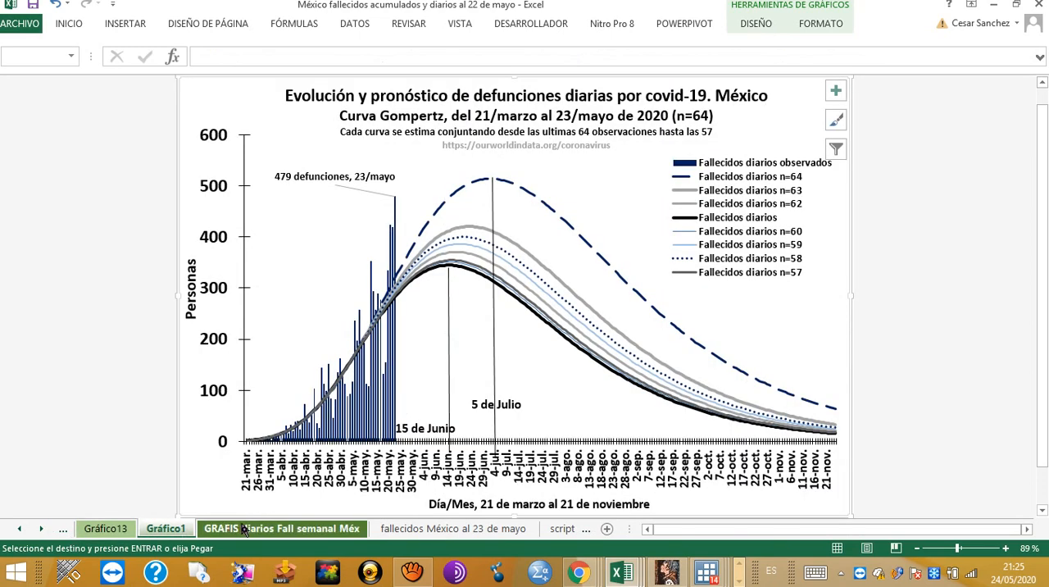
# Step: Review the cumulative deaths chart on Gráfico13 and the daily deaths forecast chart on Gráfico1
pyautogui.click(19, 529)
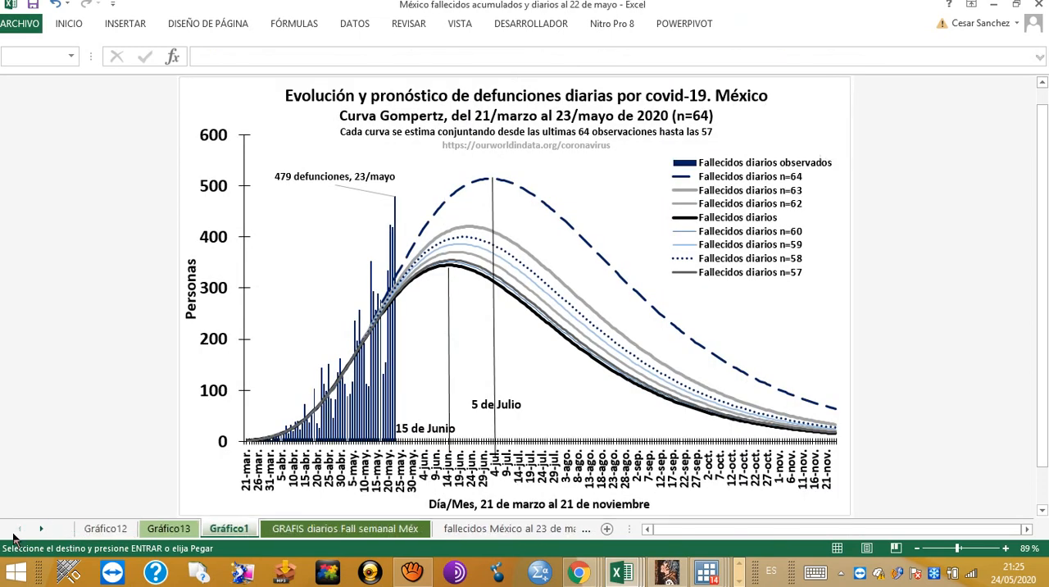
pyautogui.click(114, 530)
pyautogui.click(164, 531)
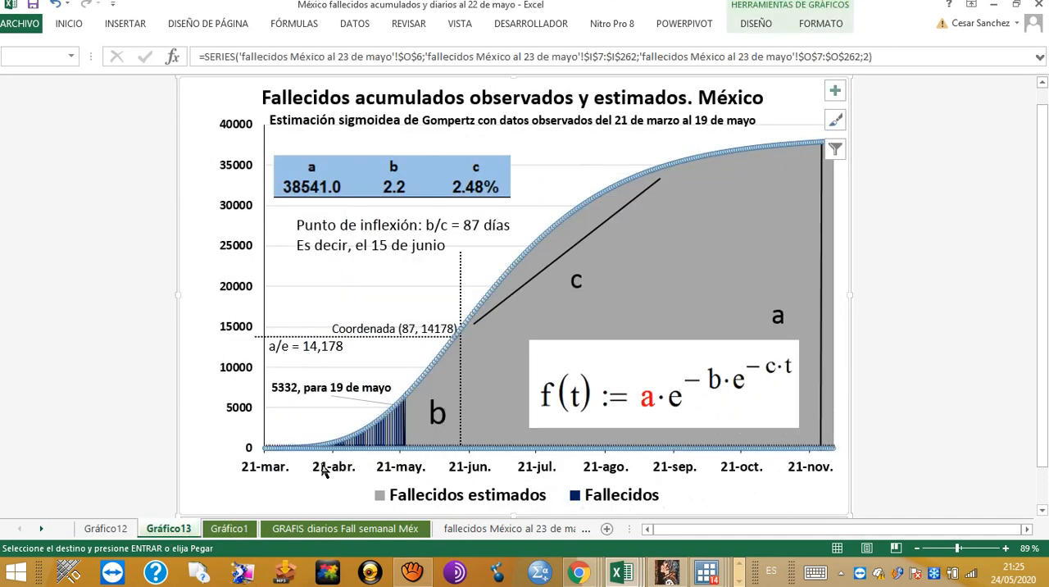
pyautogui.click(287, 530)
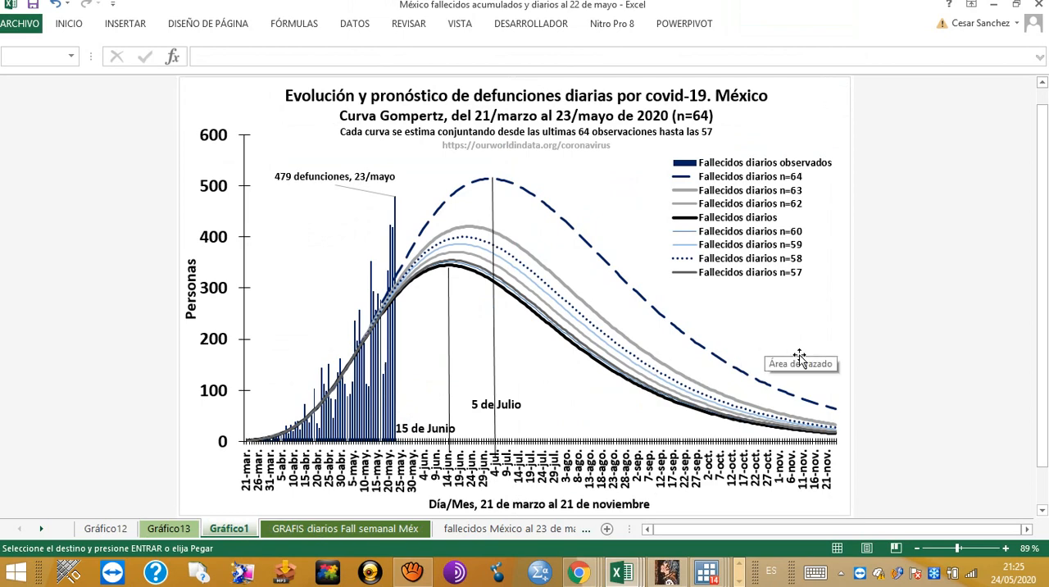
# Step: Open the fallecidos México al 23 de mayo sheet and find the Fallecidos and Fallecidos diarios obs columns at its start
pyautogui.click(508, 530)
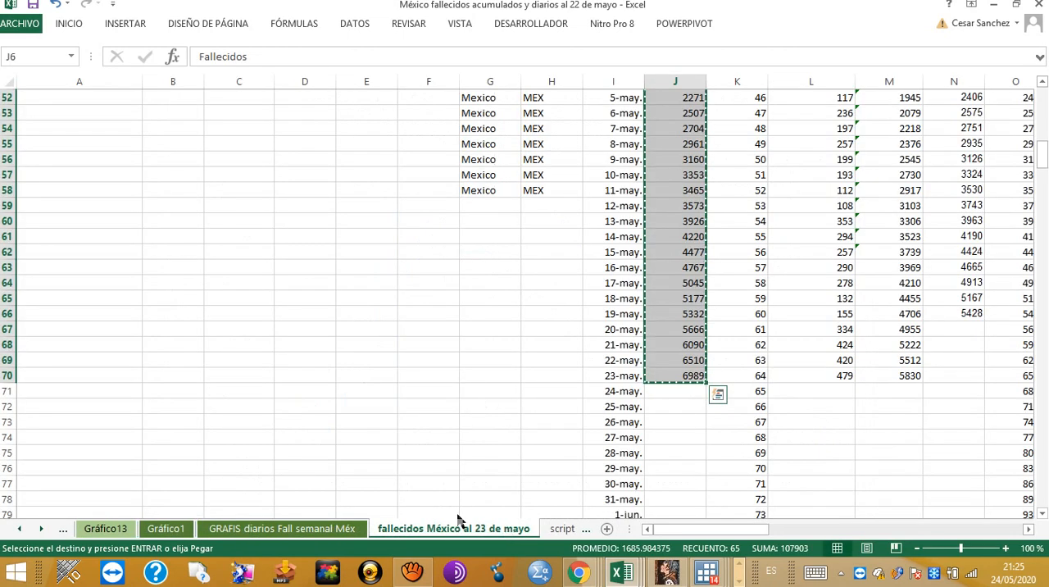
pyautogui.scroll(11, 457, 480)
pyautogui.scroll(9, 457, 479)
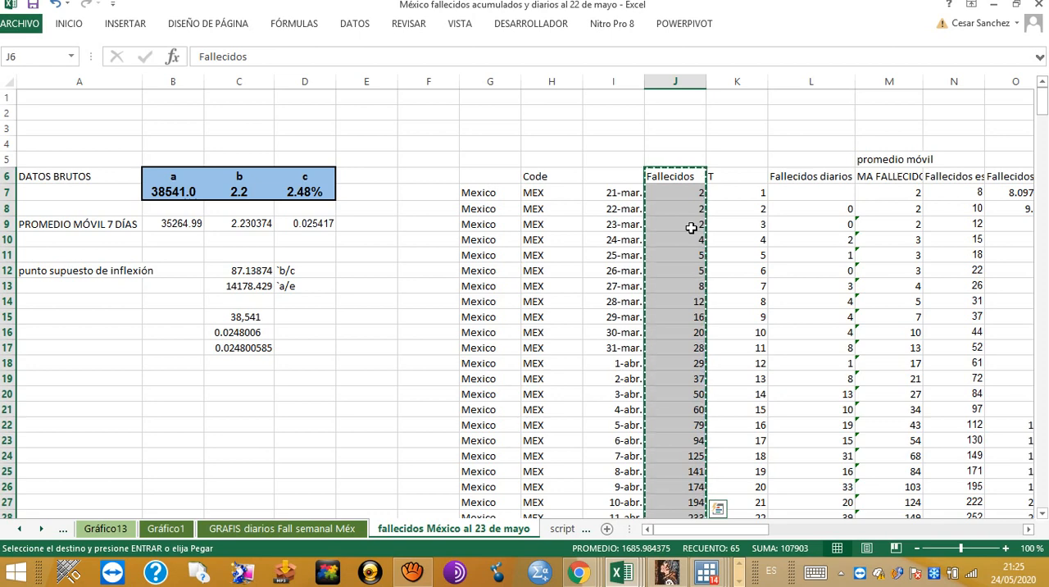
pyautogui.press('Right')
pyautogui.press('Right')
pyautogui.press('Right')
pyautogui.press('Right')
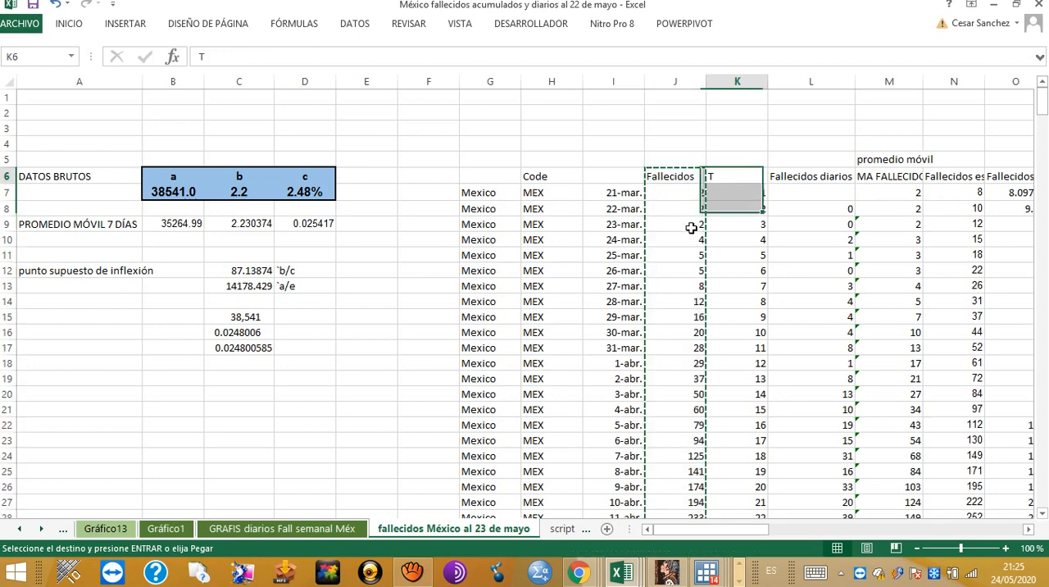
pyautogui.press('Left')
pyautogui.press('Left')
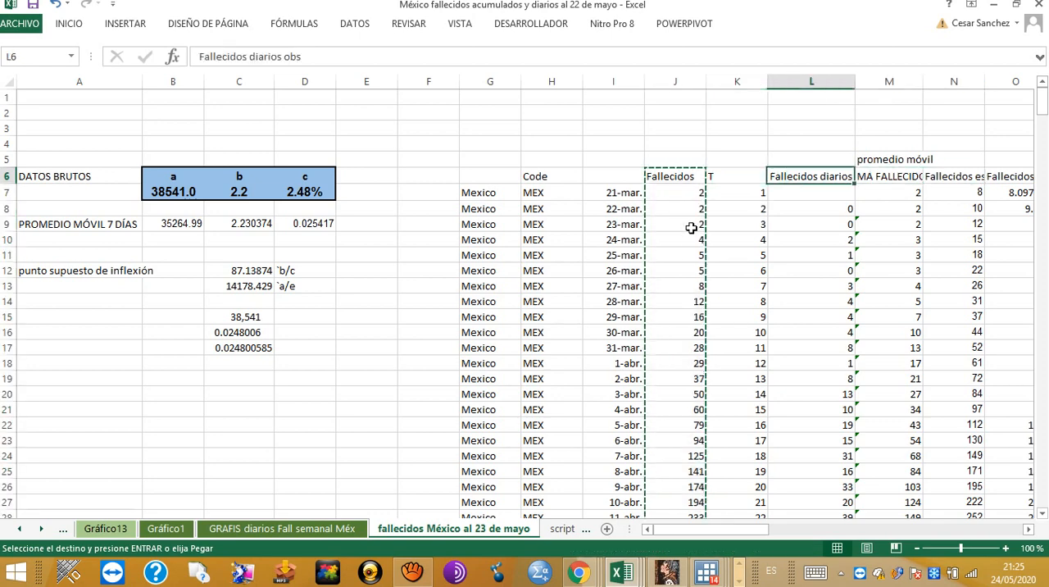
pyautogui.press('Down')
pyautogui.press('Down')
pyautogui.write('ª1')
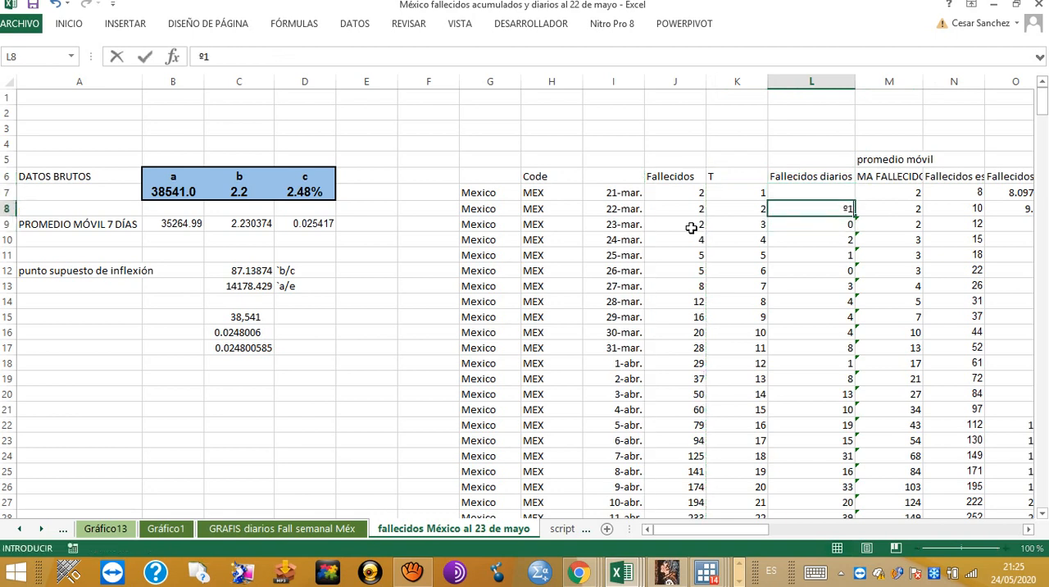
pyautogui.press('Escape')
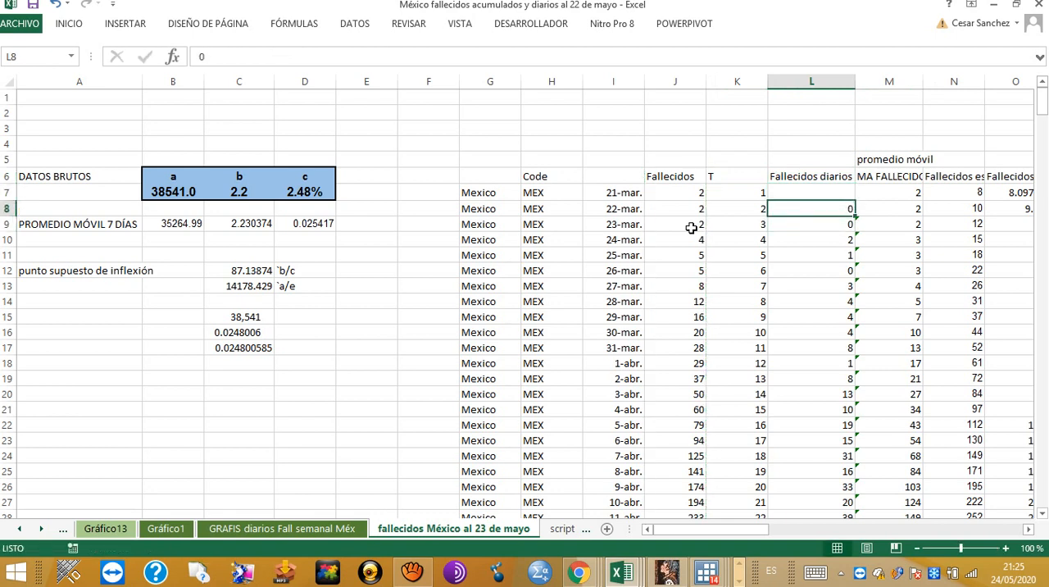
pyautogui.write('+')
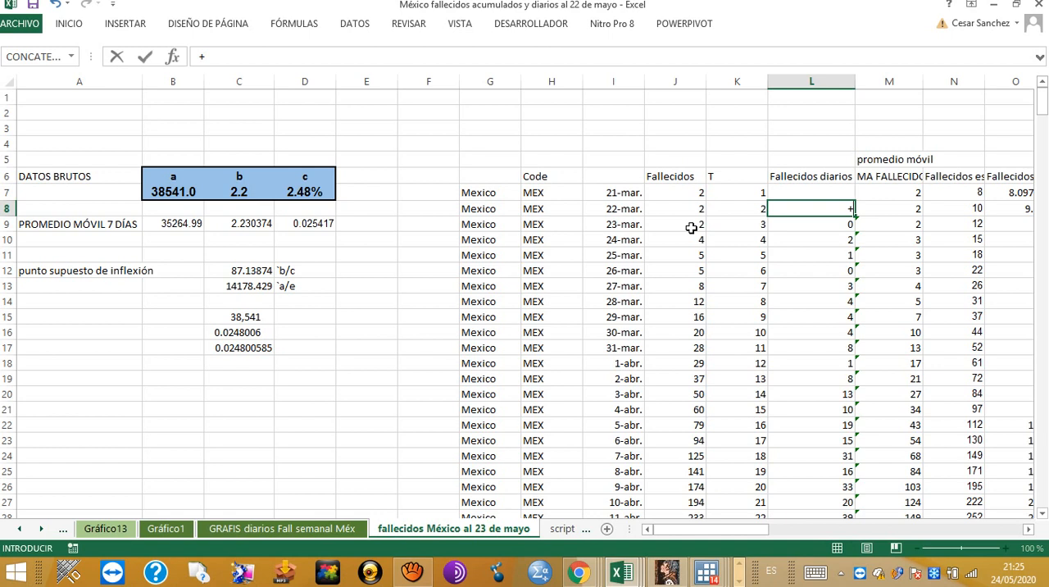
pyautogui.click(691, 209)
pyautogui.write('-')
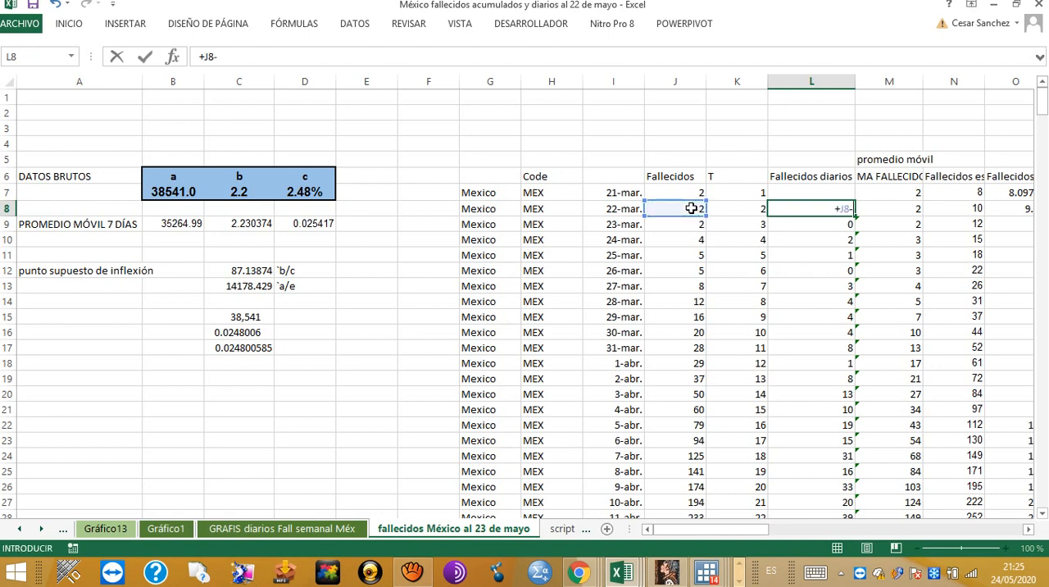
pyautogui.click(687, 194)
pyautogui.press('Escape')
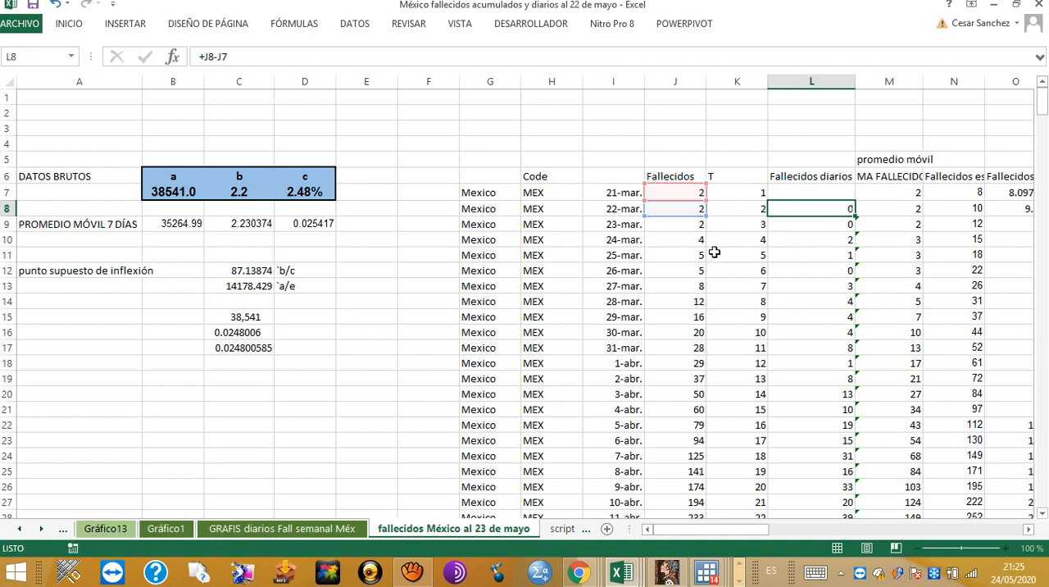
pyautogui.press('F2')
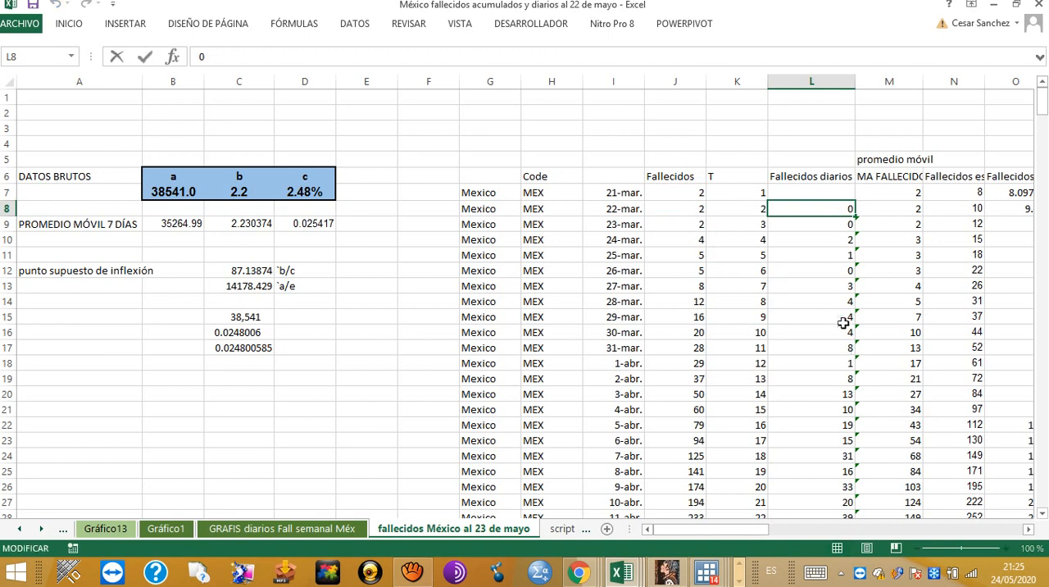
pyautogui.press('Escape')
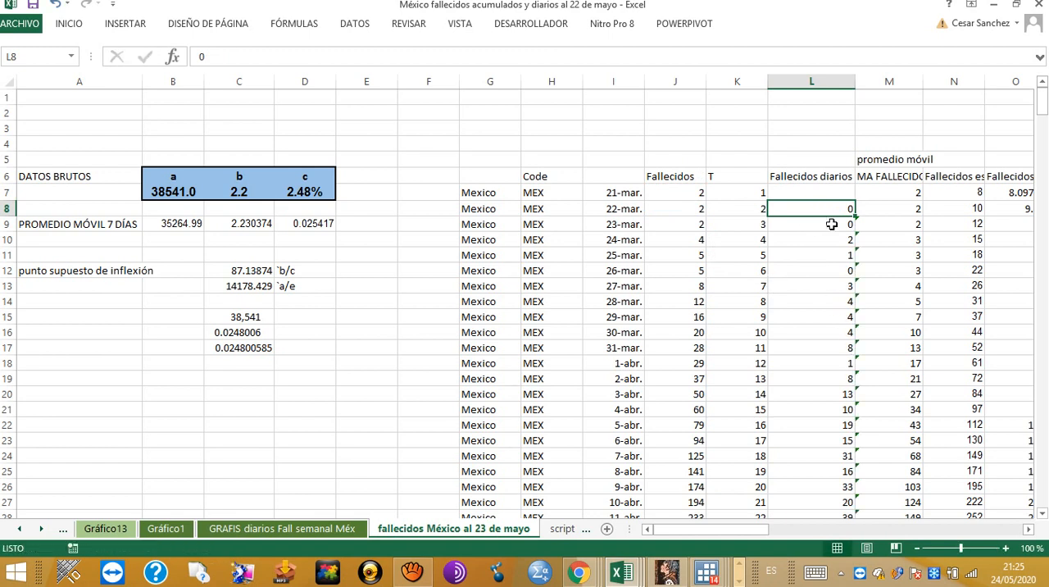
# Step: Calculate daily deaths in L8 with the formula +J8-J7 and fill it down the Fallecidos diarios obs column
pyautogui.write('+')
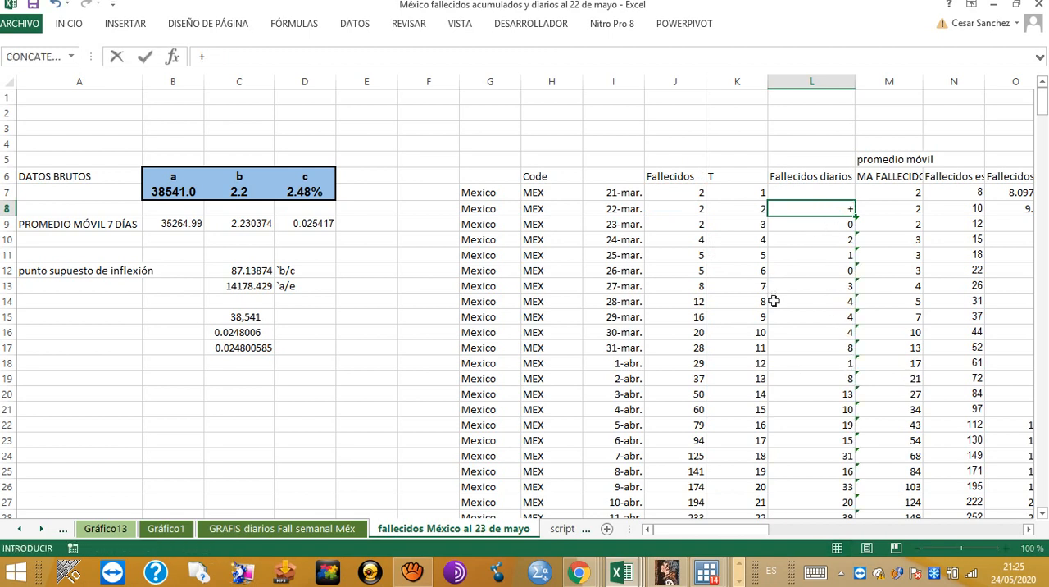
pyautogui.click(694, 207)
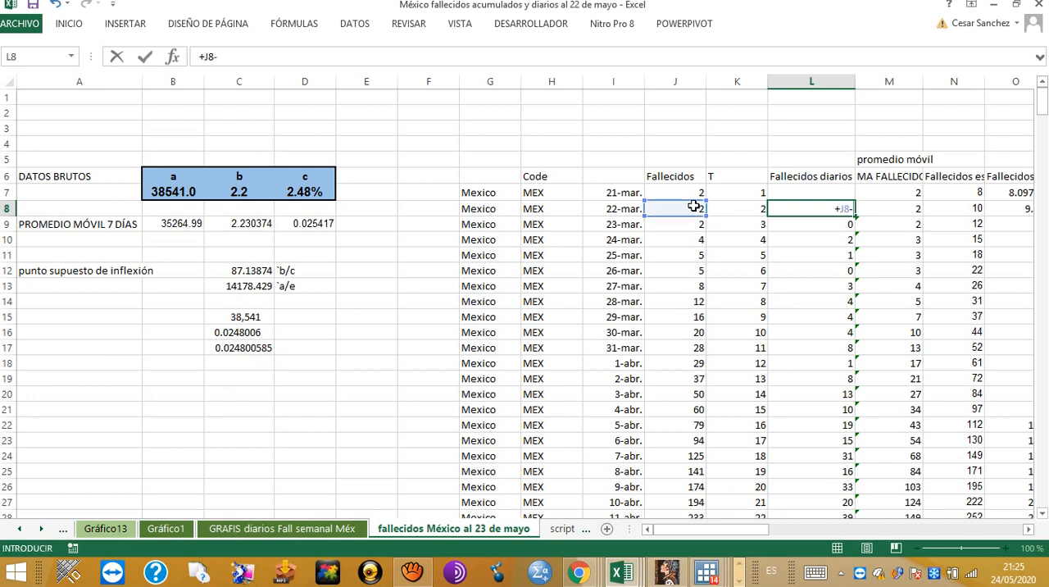
pyautogui.write('-')
pyautogui.click(696, 189)
pyautogui.press('Return')
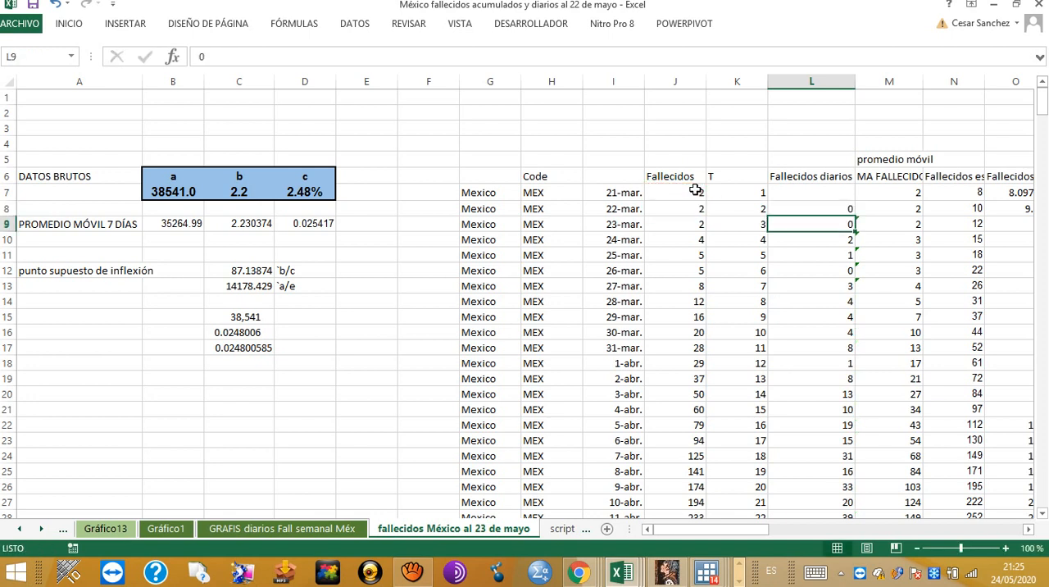
pyautogui.click(843, 211)
pyautogui.doubleClick(855, 214)
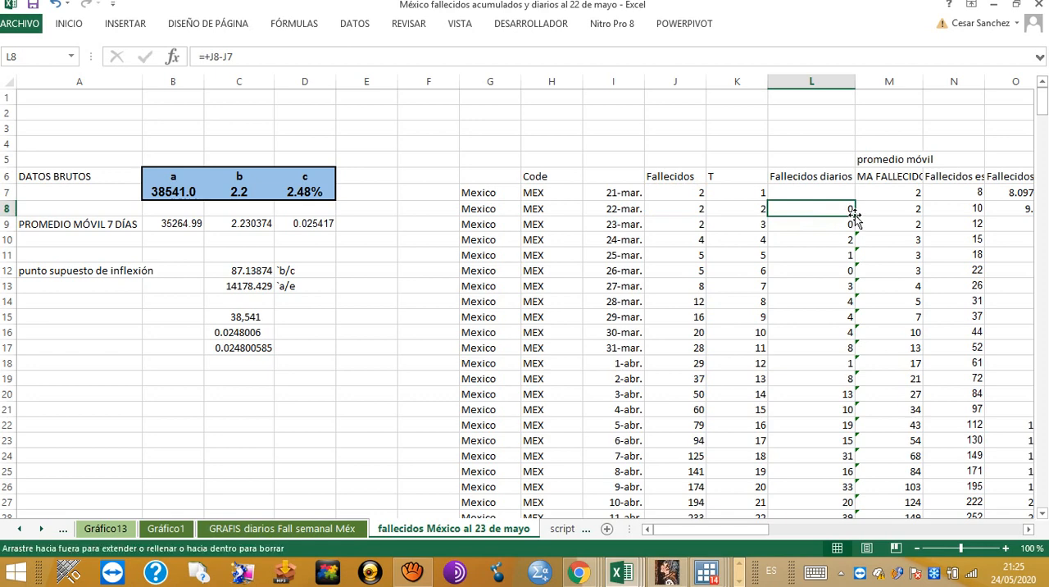
pyautogui.press('Return')
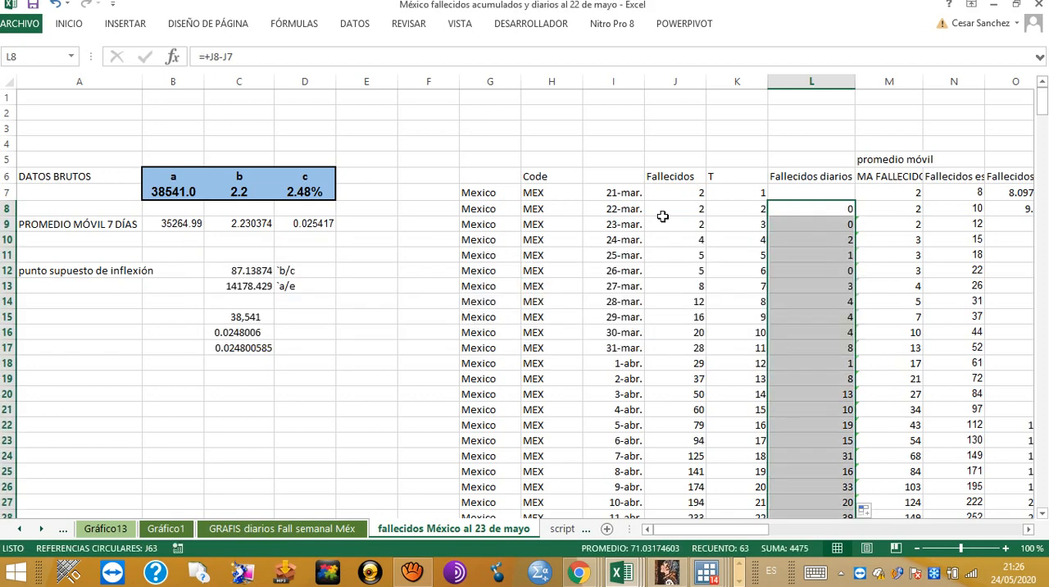
pyautogui.click(836, 155)
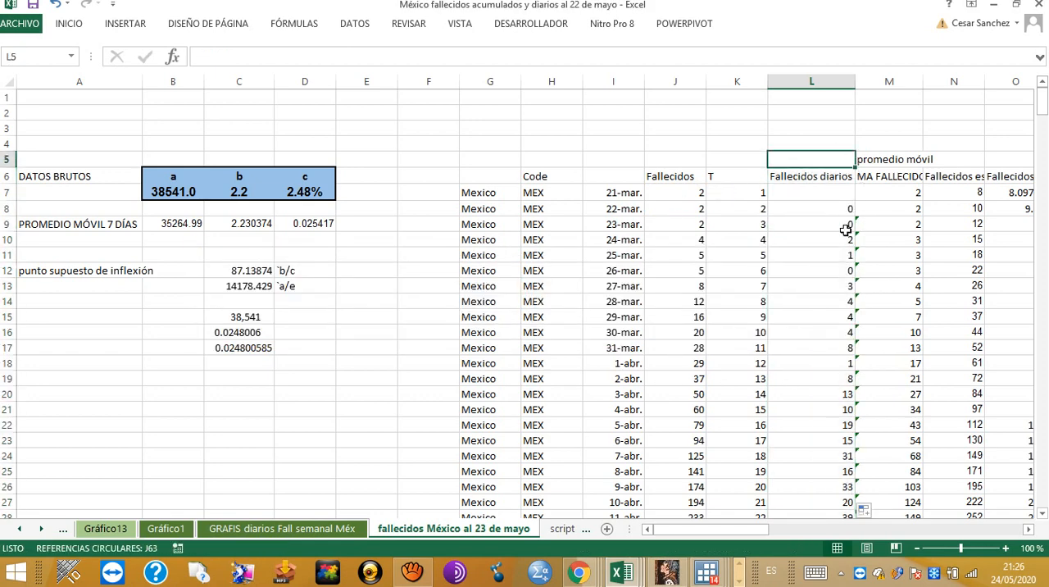
# Step: Examine the cumulative estimates in columns f64 to f57 alongside the observed Fallecidos and Fallecidos diarios obs columns
pyautogui.press('Right')
pyautogui.press('Right')
pyautogui.press('Right')
pyautogui.press('Right')
pyautogui.press('Right')
pyautogui.press('Right')
pyautogui.press('Right')
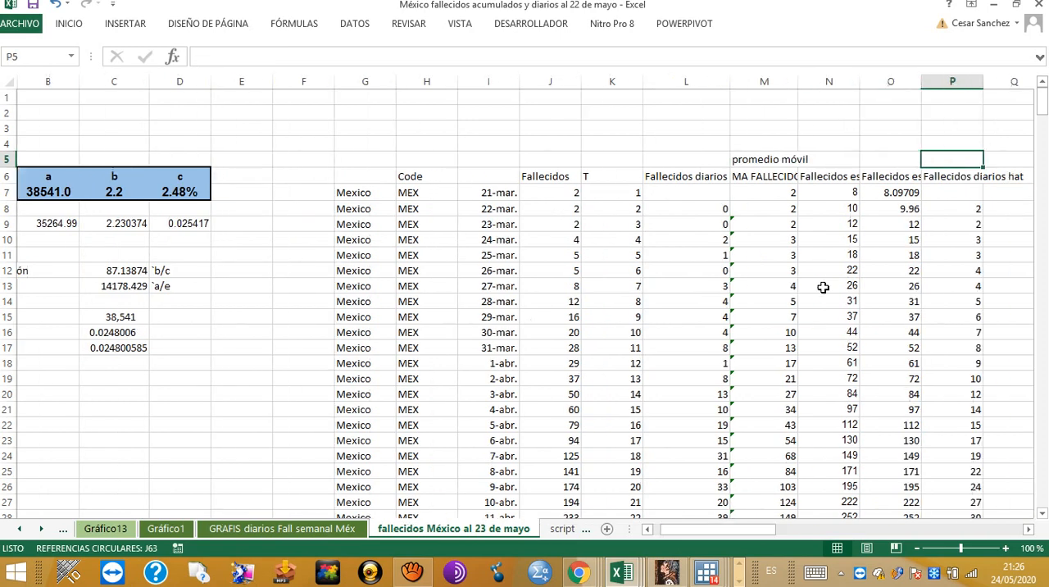
pyautogui.press('Right')
pyautogui.press('Right')
pyautogui.press('Right')
pyautogui.press('Right')
pyautogui.press('Right')
pyautogui.press('Right')
pyautogui.press('Right')
pyautogui.press('Right')
pyautogui.press('Right')
pyautogui.press('Right')
pyautogui.press('Right')
pyautogui.press('Right')
pyautogui.press('Right')
pyautogui.press('Right')
pyautogui.press('Right')
pyautogui.press('Right')
pyautogui.press('Right')
pyautogui.press('Right')
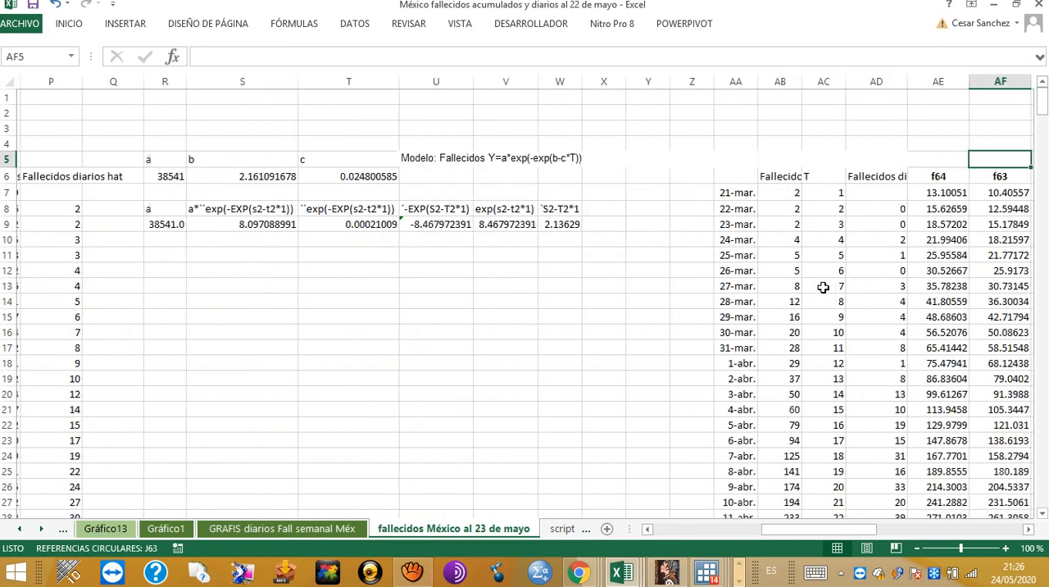
pyautogui.press('Right')
pyautogui.press('Right')
pyautogui.press('Right')
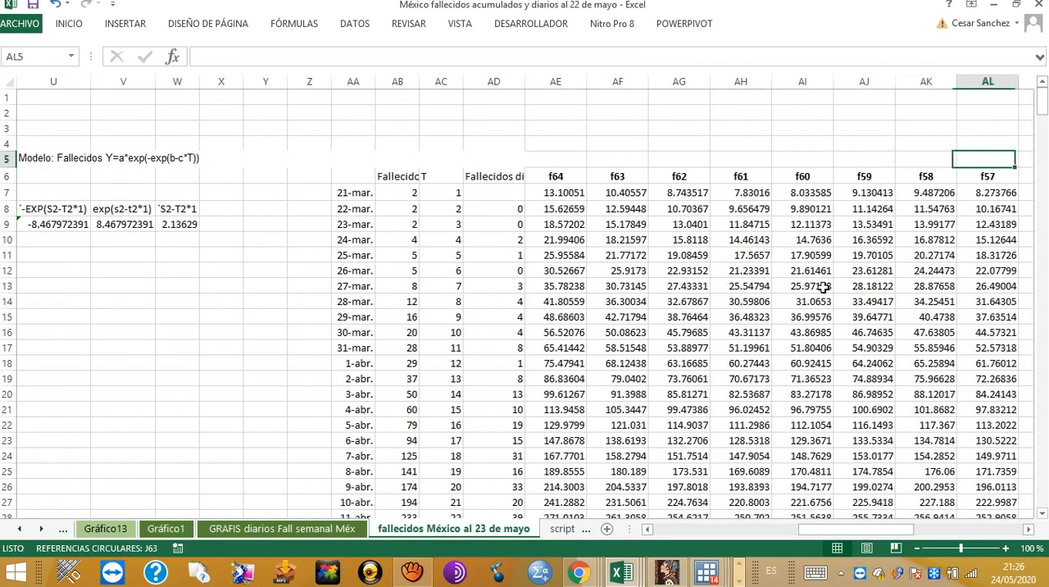
pyautogui.press('Left')
pyautogui.press('Left')
pyautogui.press('Left')
pyautogui.press('Left')
pyautogui.press('Left')
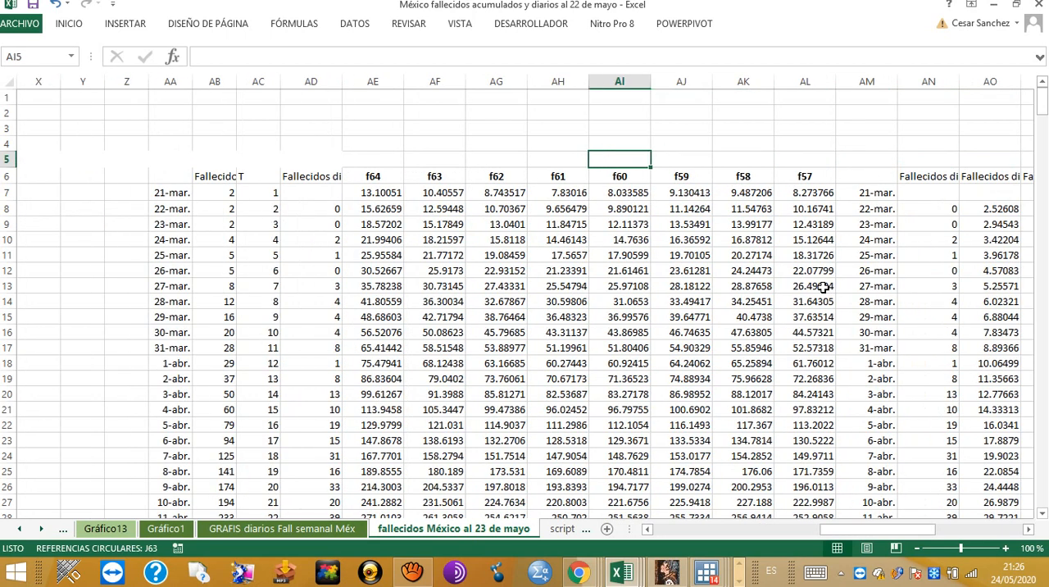
pyautogui.click(819, 188)
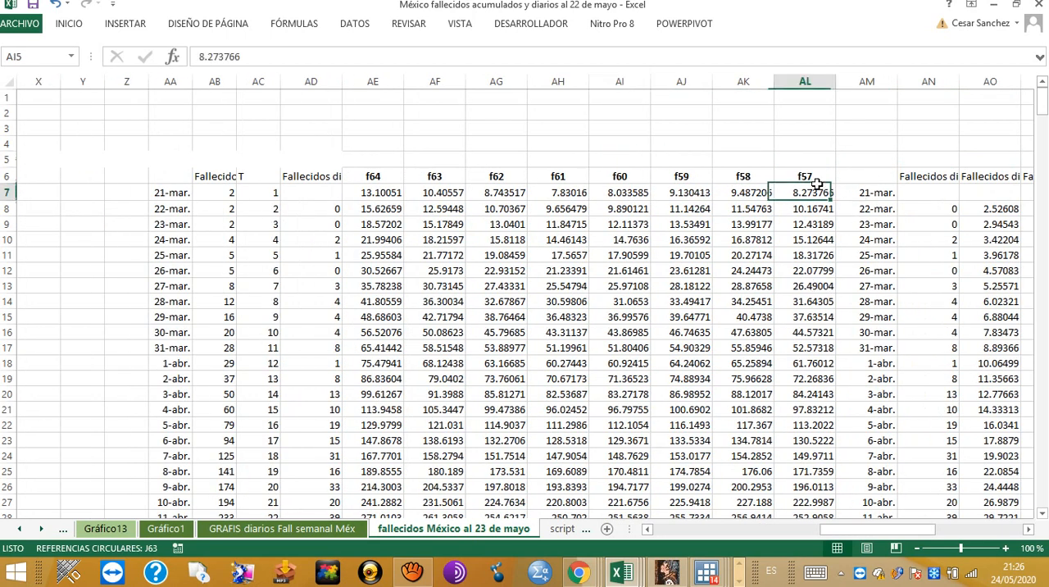
pyautogui.click(224, 178)
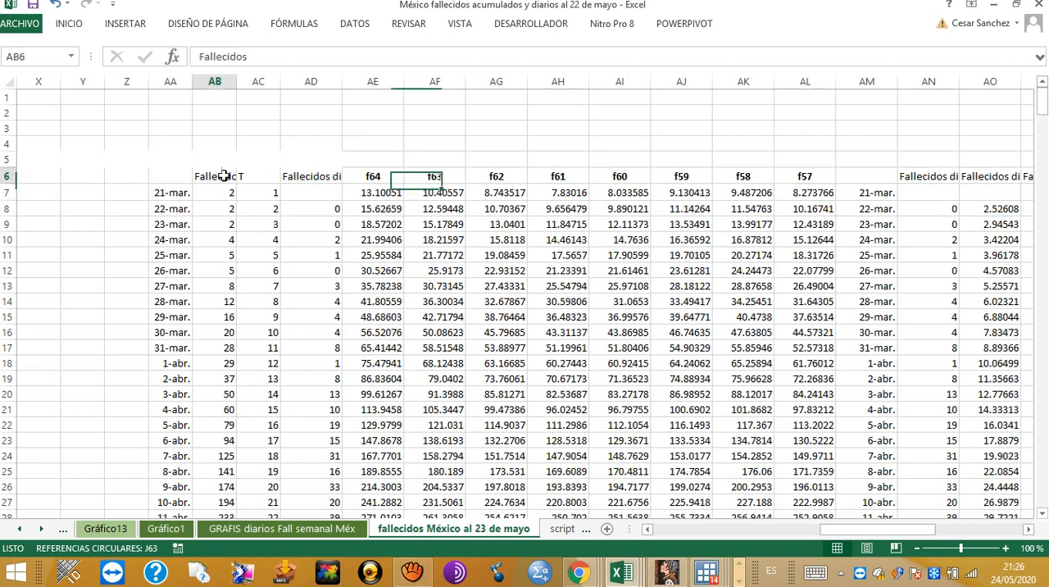
pyautogui.click(315, 177)
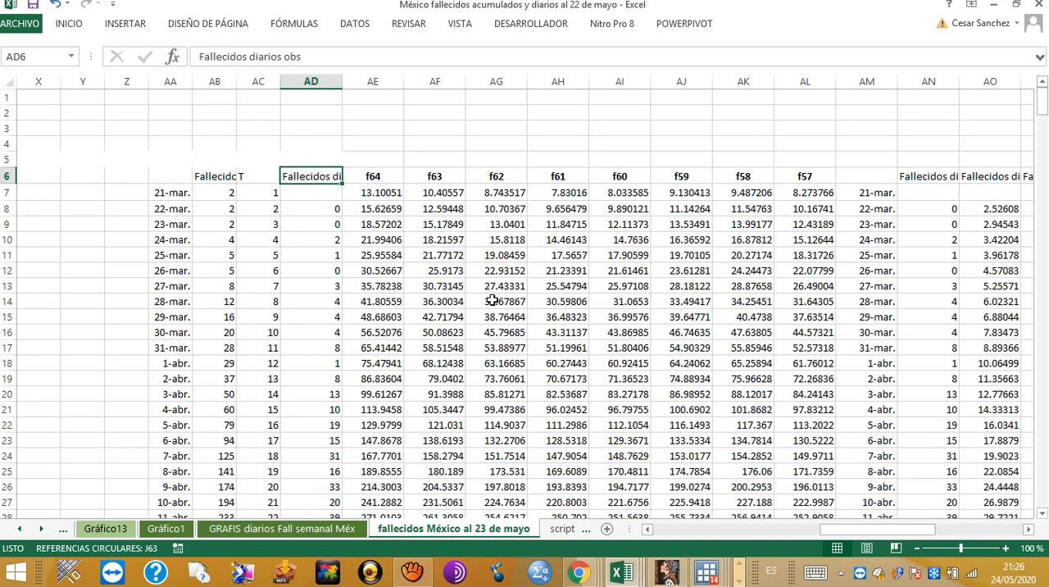
# Step: Follow the row 6 headings from f64 past f57 to the daily deaths series ending at Fallecidos diarios n=57
pyautogui.press('Right')
pyautogui.press('Right')
pyautogui.press('Right')
pyautogui.press('Right')
pyautogui.press('Right')
pyautogui.press('Right')
pyautogui.press('Right')
pyautogui.press('Right')
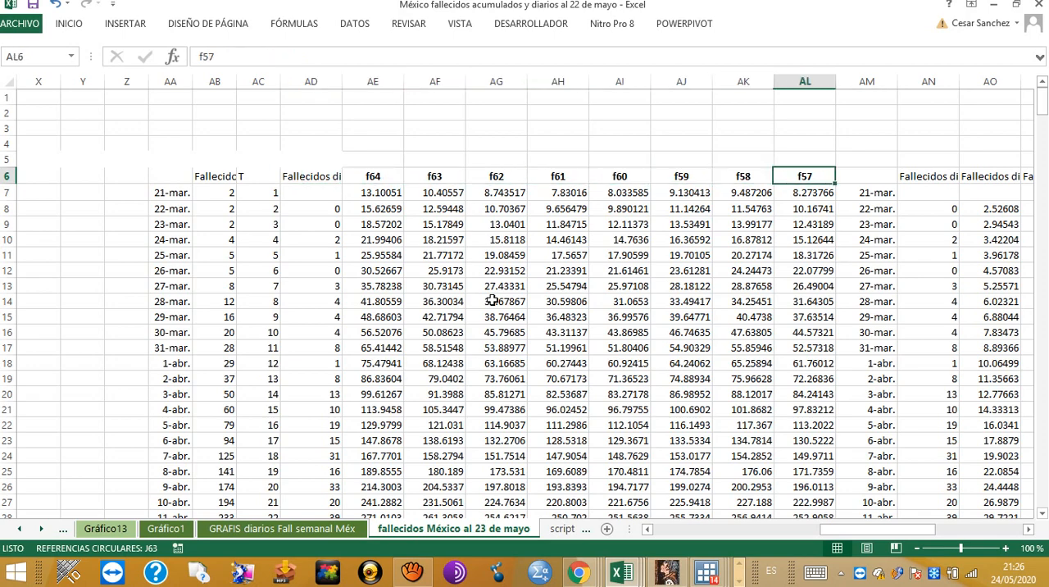
pyautogui.press('Right')
pyautogui.press('Right')
pyautogui.press('Right')
pyautogui.press('Right')
pyautogui.press('Right')
pyautogui.press('Right')
pyautogui.press('Right')
pyautogui.press('Right')
pyautogui.press('Right')
pyautogui.press('Right')
pyautogui.press('Right')
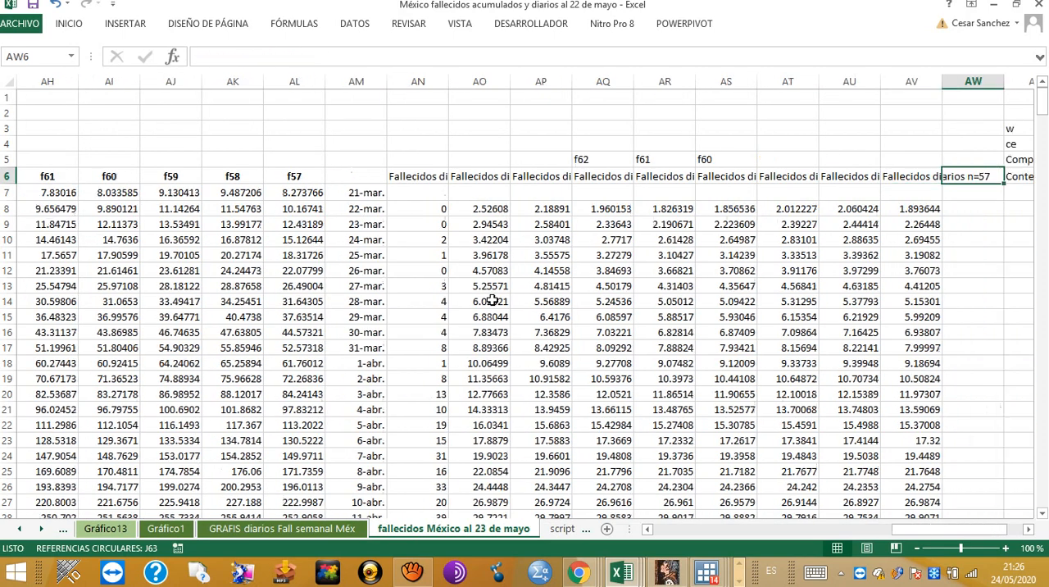
pyautogui.press('Right')
pyautogui.press('Right')
pyautogui.press('Left')
pyautogui.press('Left')
pyautogui.press('Left')
pyautogui.press('Left')
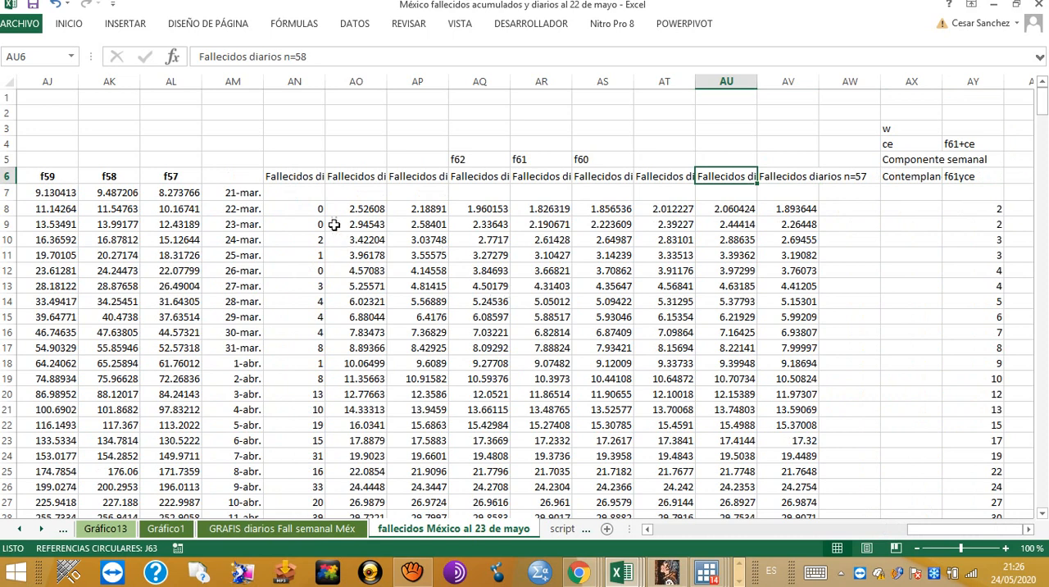
# Step: Inspect the daily series headings from Fallecidos diarios observados through n=64 and n=63 to the f61 column
pyautogui.click(318, 176)
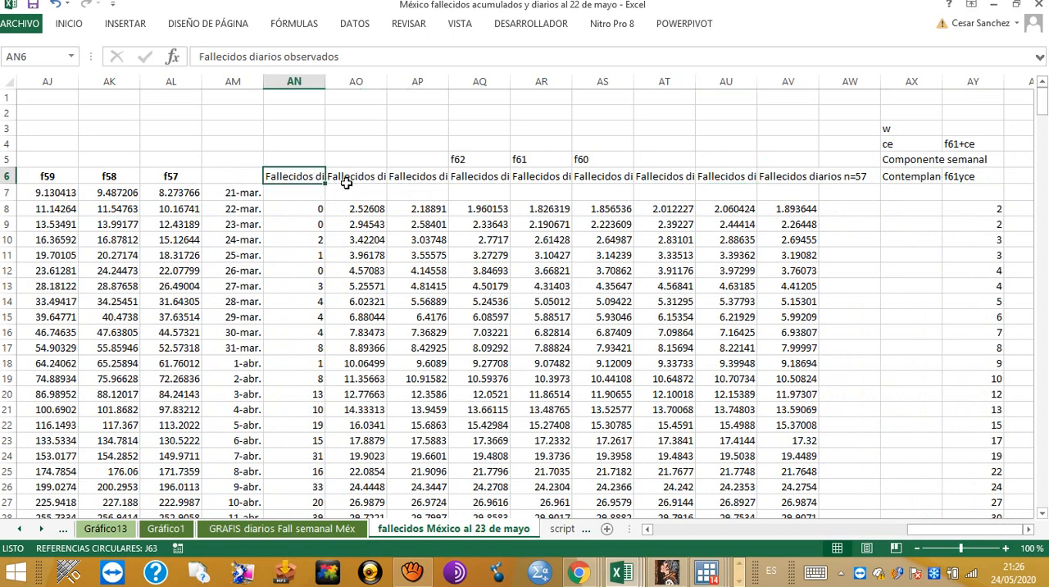
pyautogui.click(349, 180)
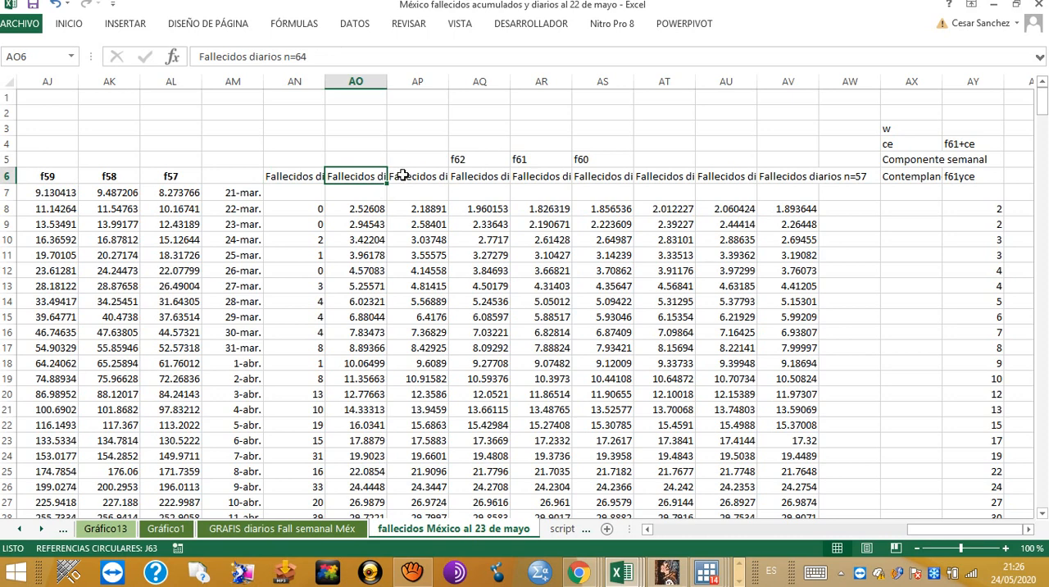
pyautogui.click(420, 178)
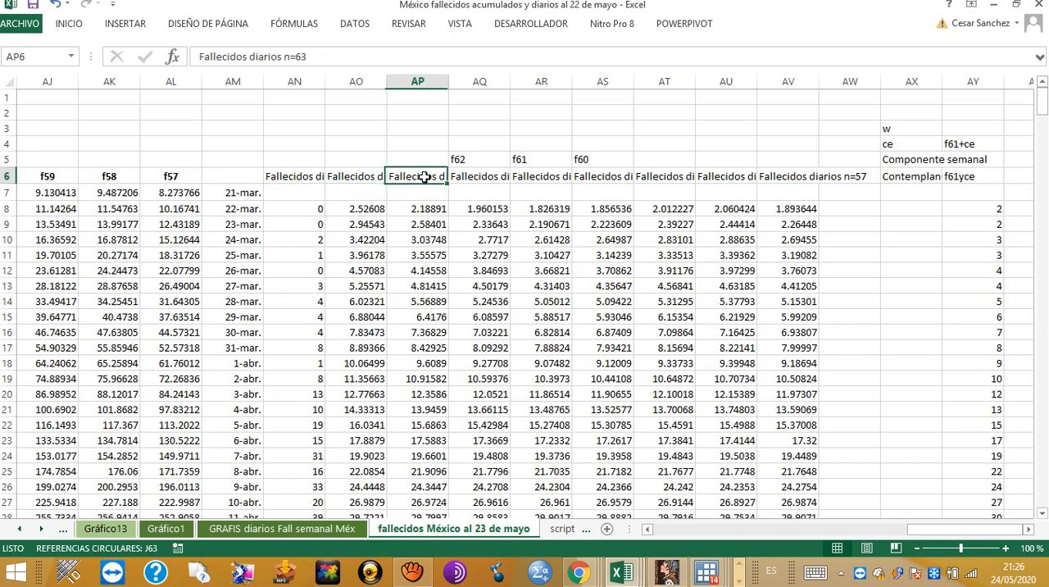
pyautogui.click(467, 176)
pyautogui.click(525, 176)
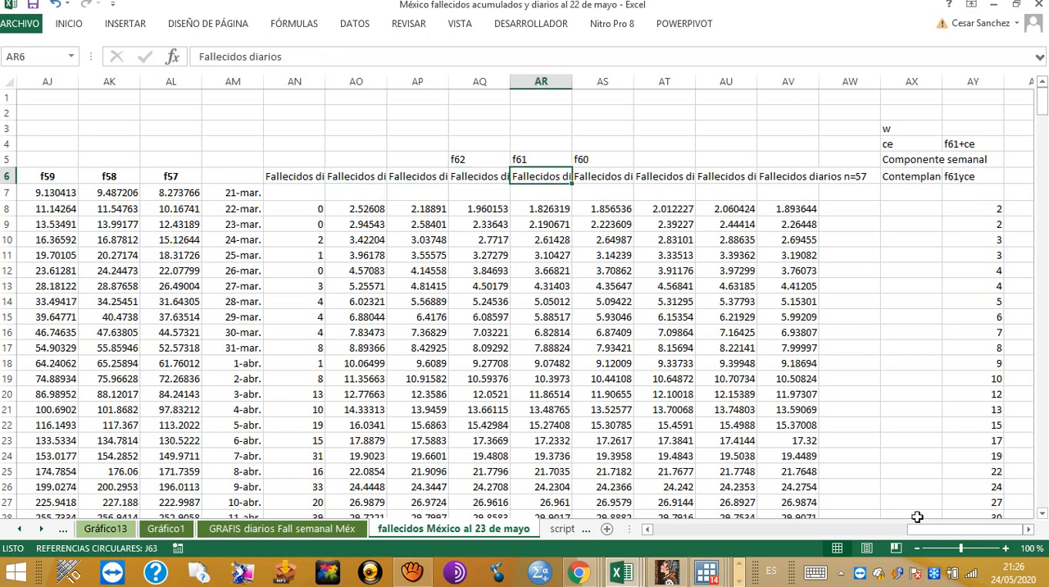
pyautogui.click(1029, 530)
pyautogui.click(1029, 530)
pyautogui.click(1029, 529)
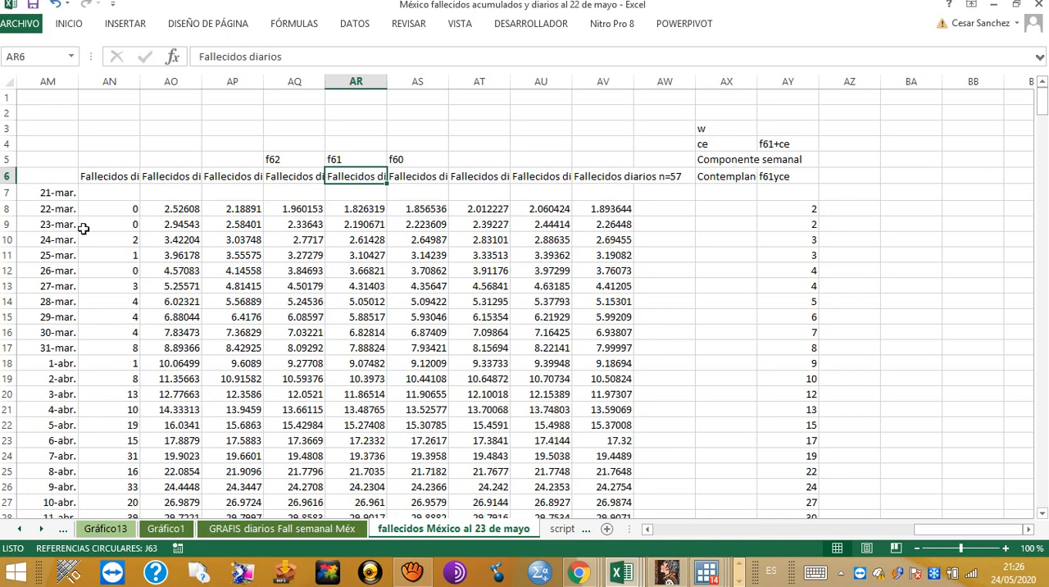
# Step: Select the daily deaths data block from the date column at AM6 through the n=57 series, down to row 27
pyautogui.click(647, 530)
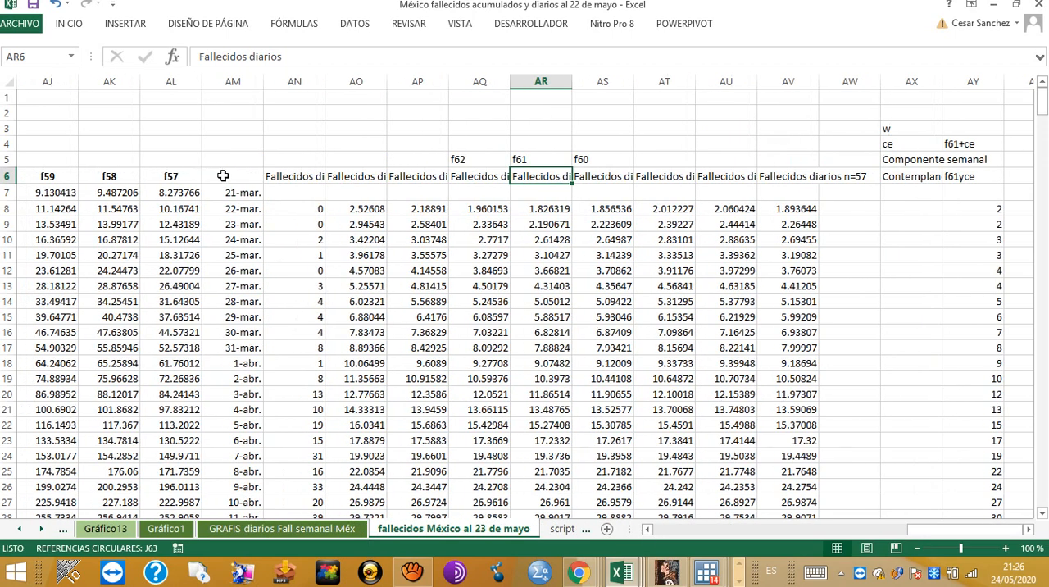
pyautogui.click(221, 175)
pyautogui.press('Down')
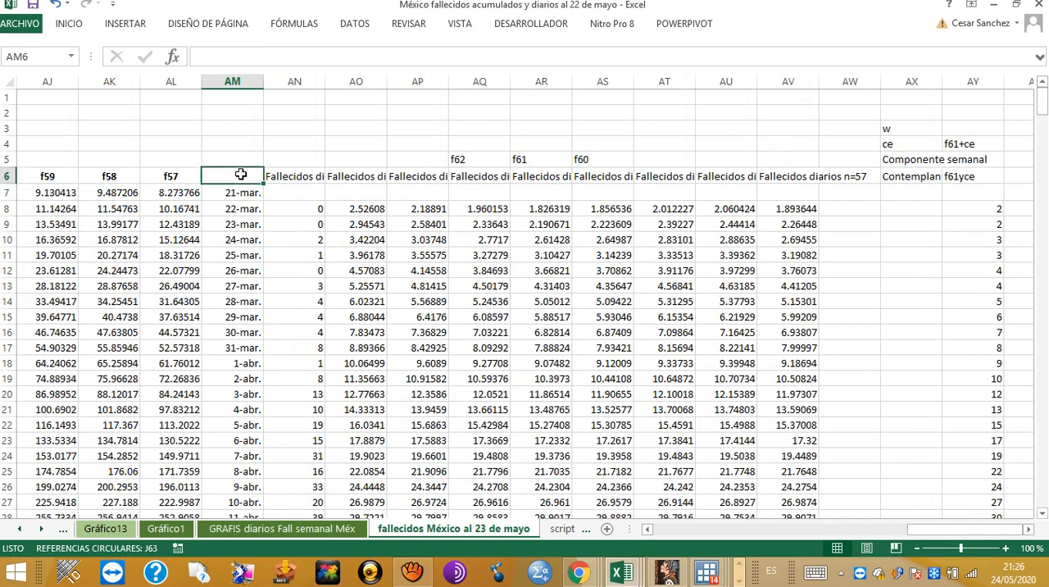
pyautogui.moveTo(241, 175); pyautogui.dragTo(783, 502)
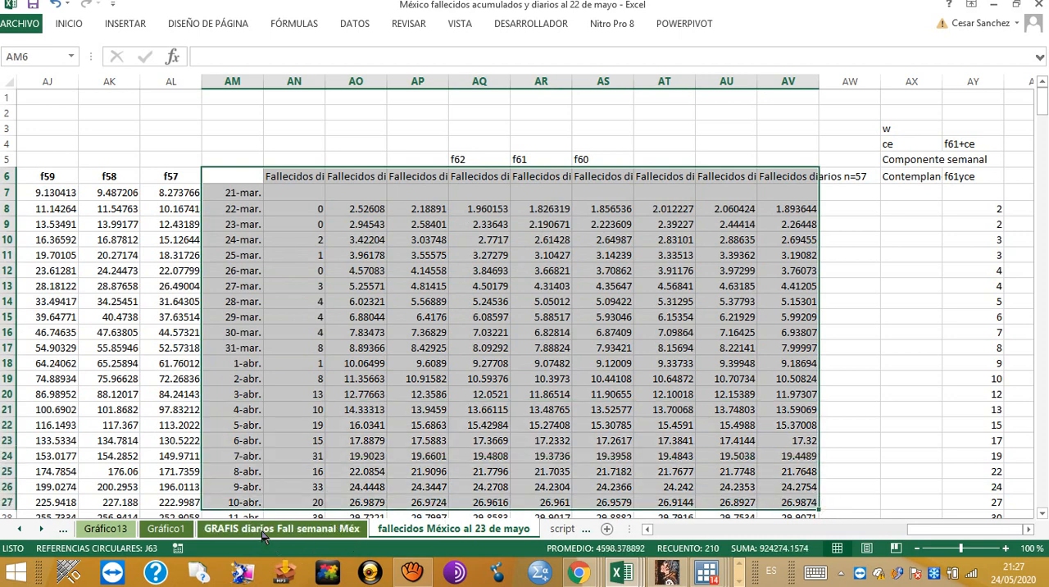
# Step: On the Gráfico1 daily deaths chart, set the line colour of the Fallecidos diarios n=57 curve to red, accepting the complex formatting
pyautogui.click(167, 529)
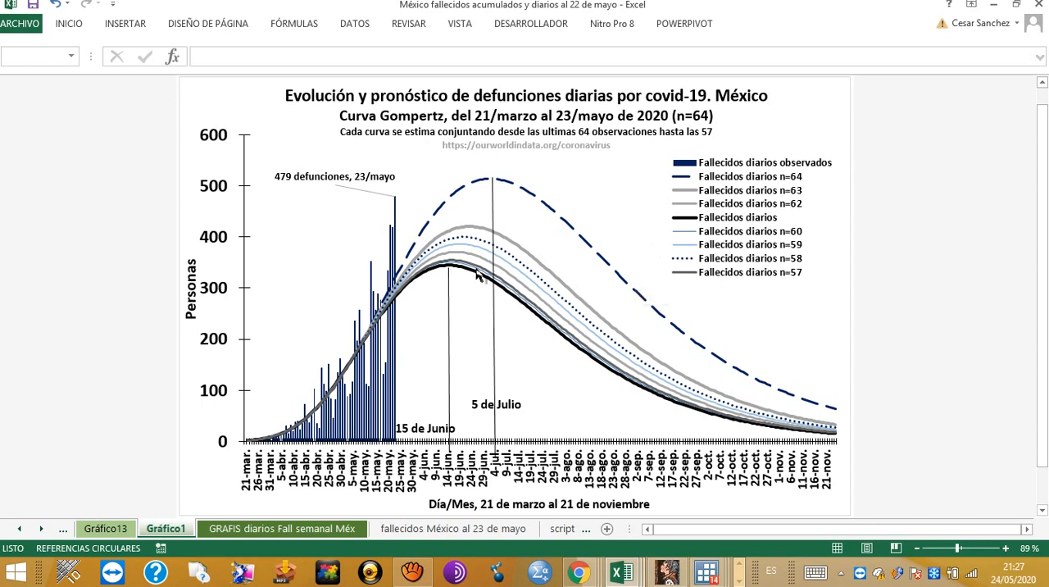
pyautogui.moveTo(453, 266)
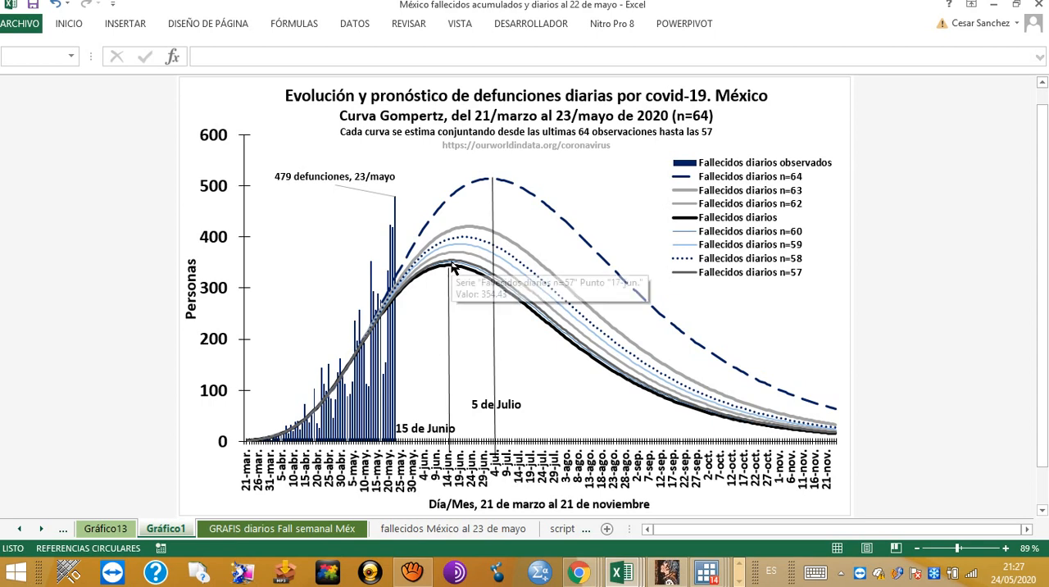
pyautogui.click(529, 305)
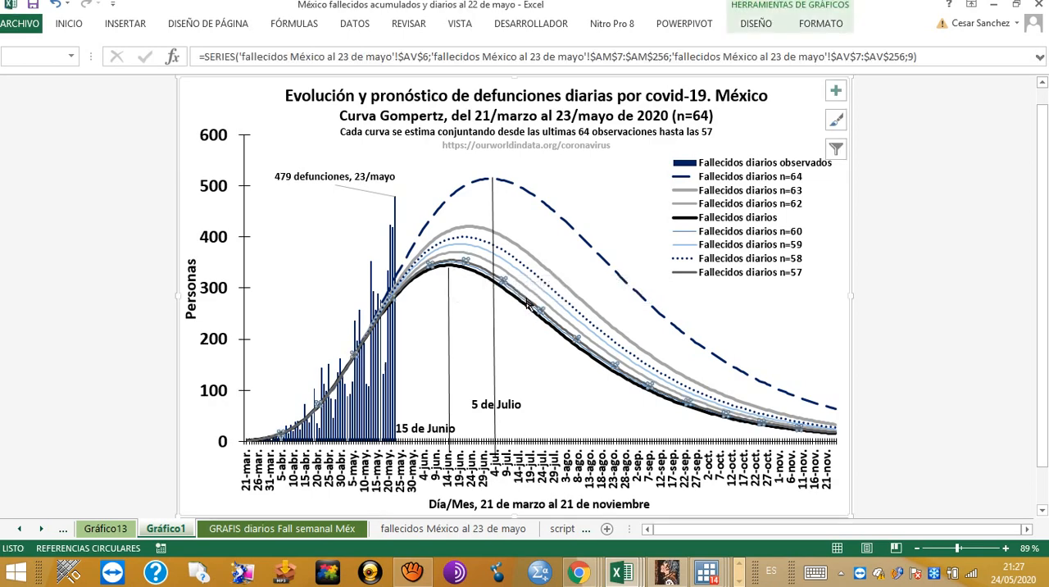
pyautogui.rightClick(528, 303)
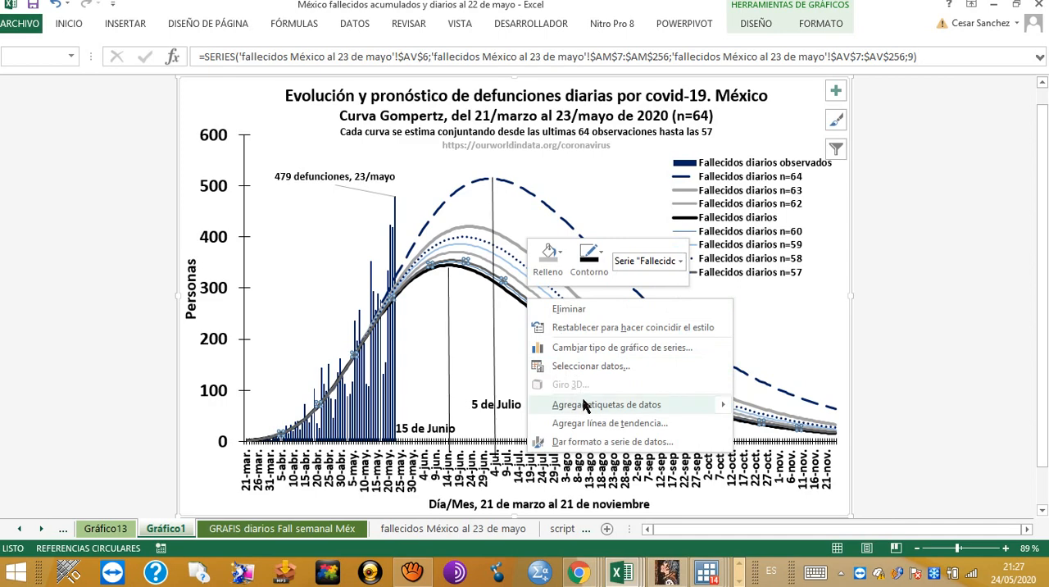
pyautogui.click(573, 443)
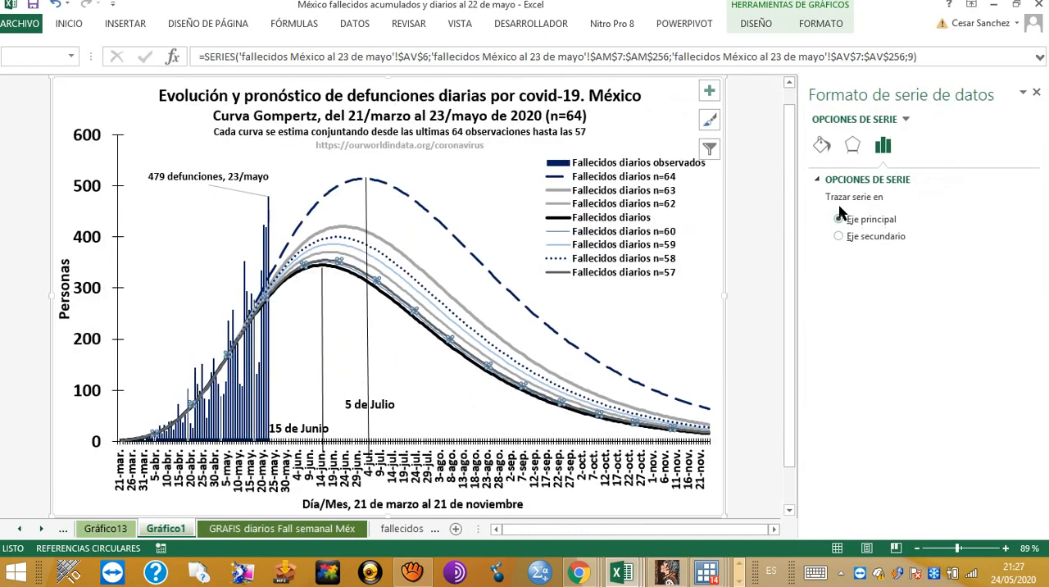
pyautogui.click(821, 145)
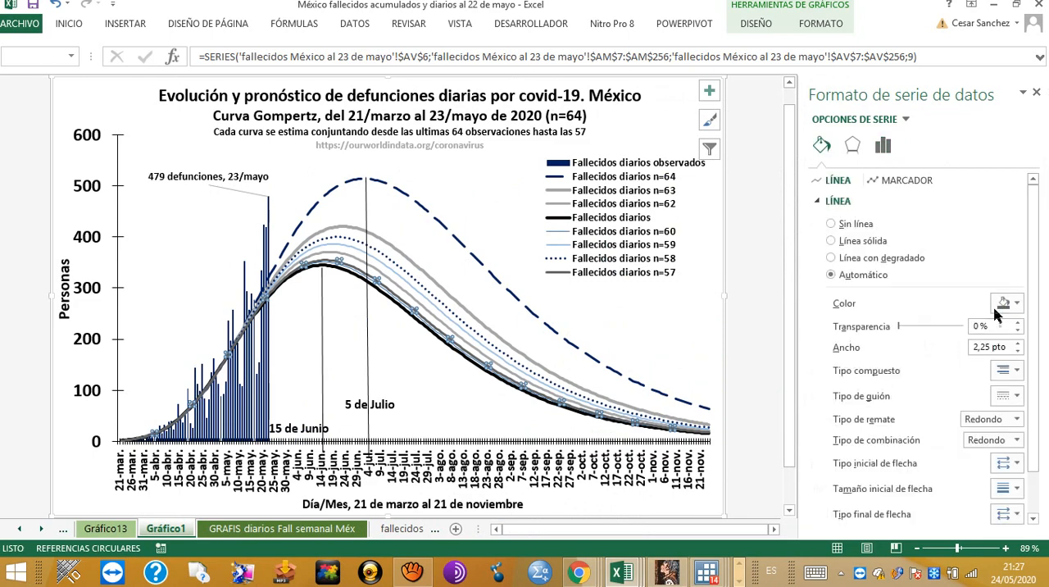
pyautogui.click(1007, 304)
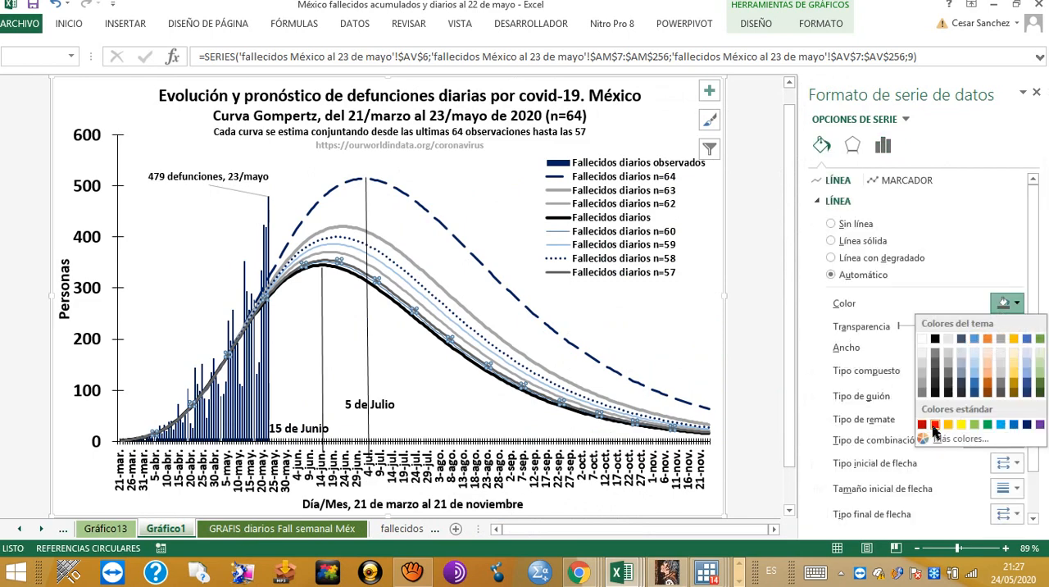
pyautogui.click(935, 425)
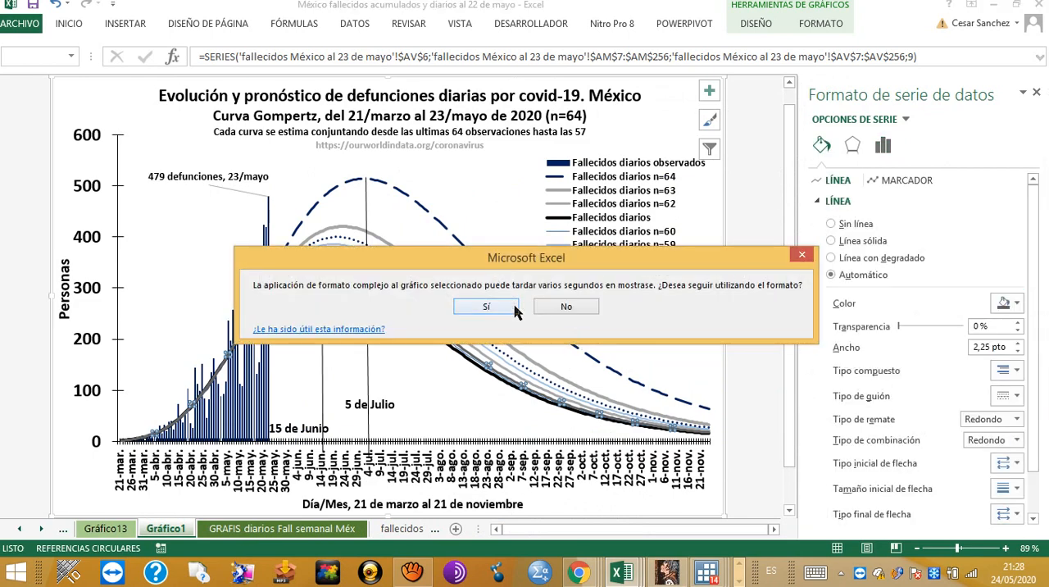
pyautogui.click(486, 306)
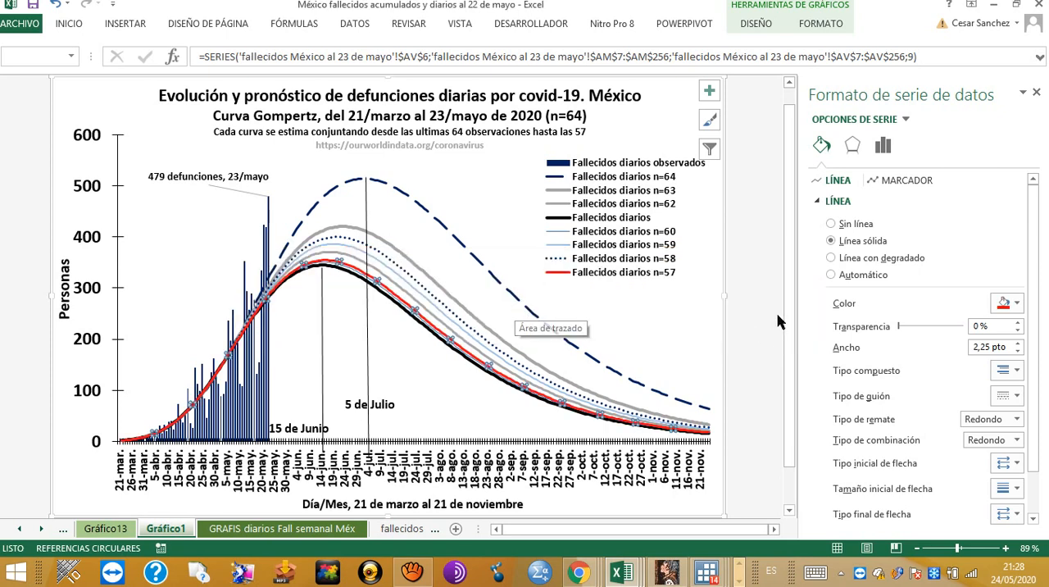
pyautogui.click(749, 293)
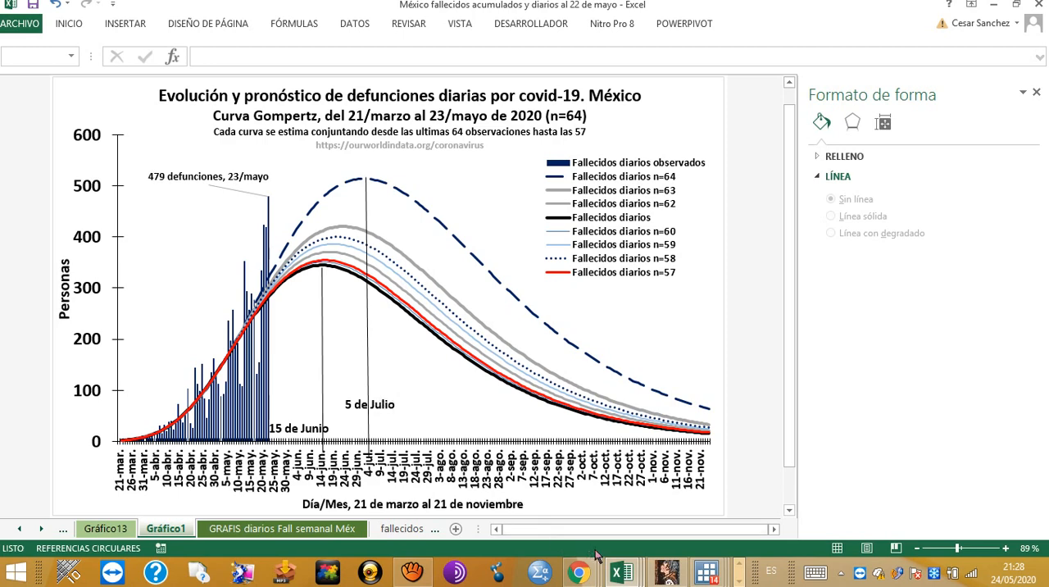
# Step: Switch to Stata and examine the model comparison table, highlighting the c coefficient of model m57
pyautogui.hotkey('alt', 'Tab')
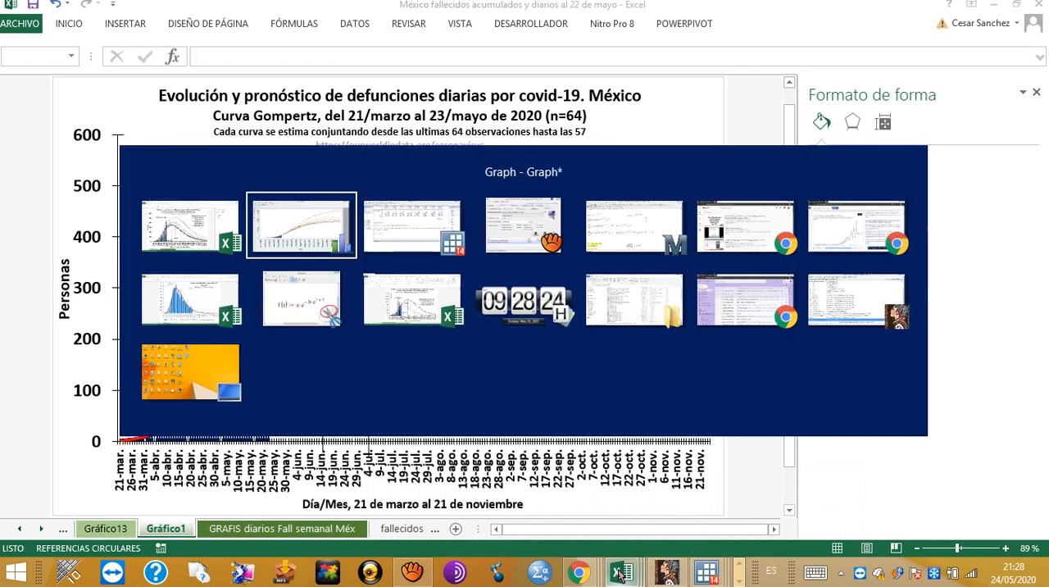
pyautogui.hotkey('alt', 'Tab')
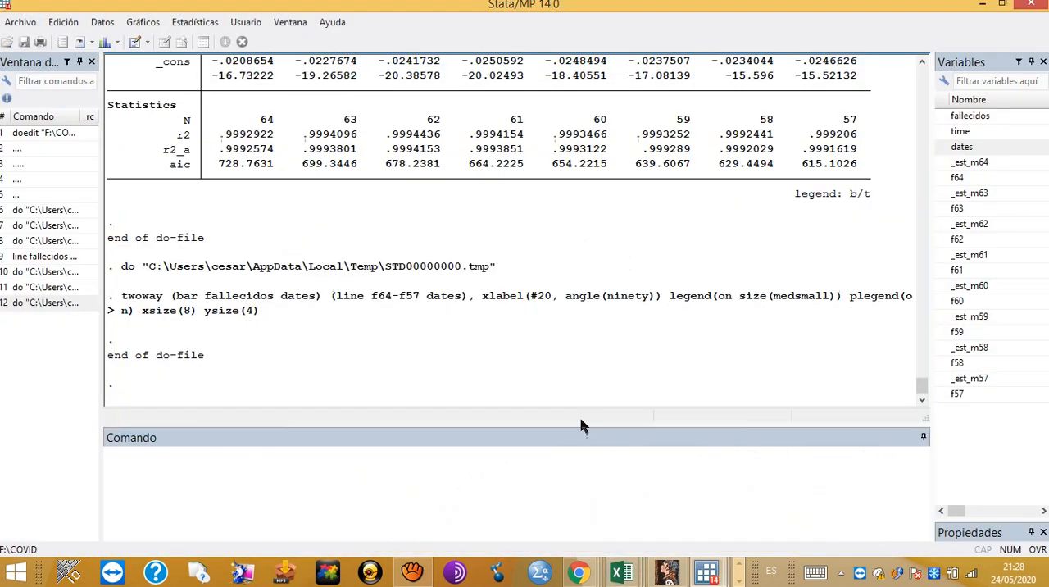
pyautogui.scroll(4, 595, 250)
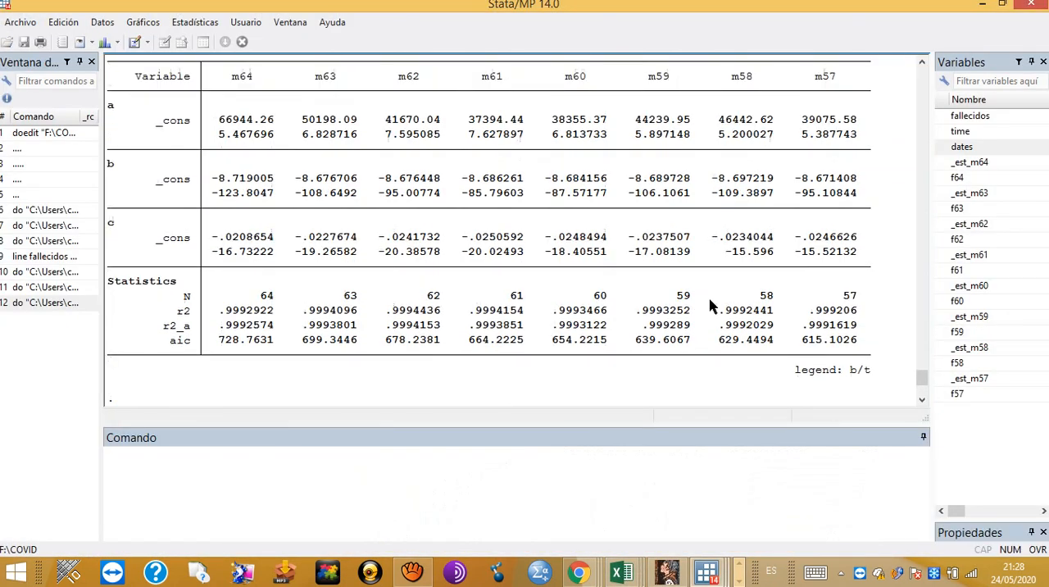
pyautogui.scroll(2, 836, 316)
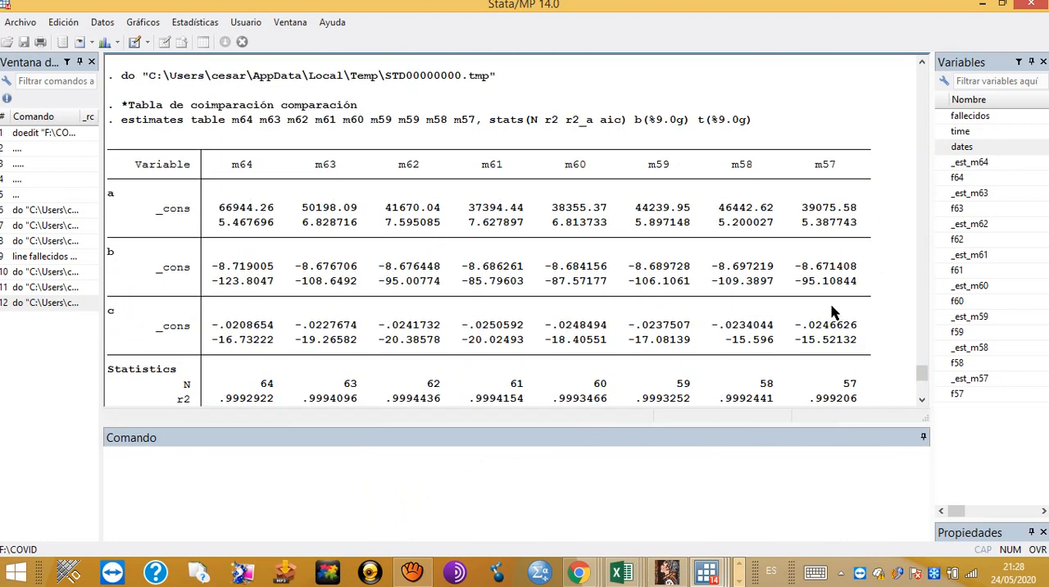
pyautogui.scroll(-1, 833, 313)
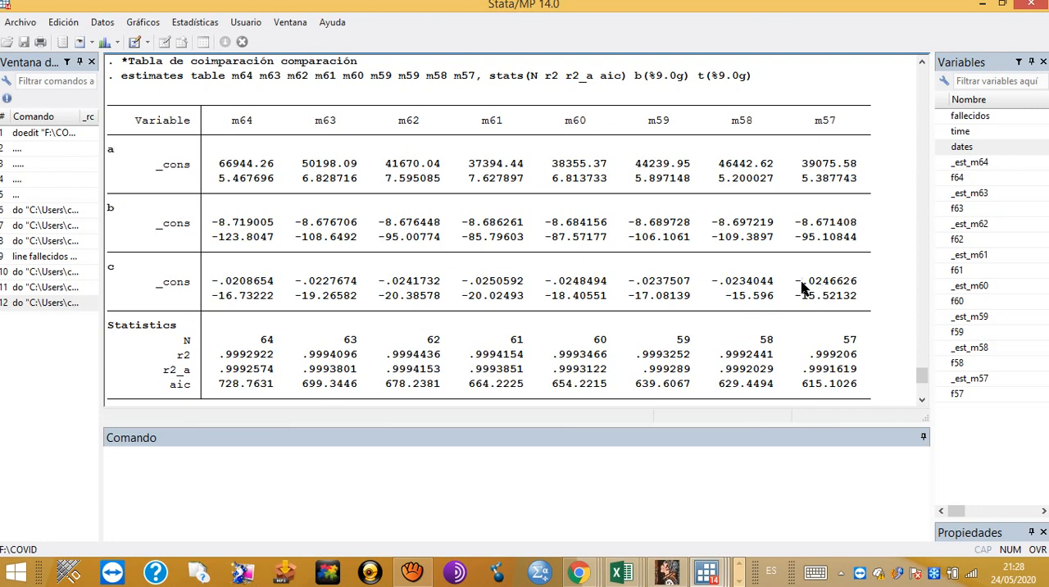
pyautogui.moveTo(802, 280); pyautogui.dragTo(859, 284)
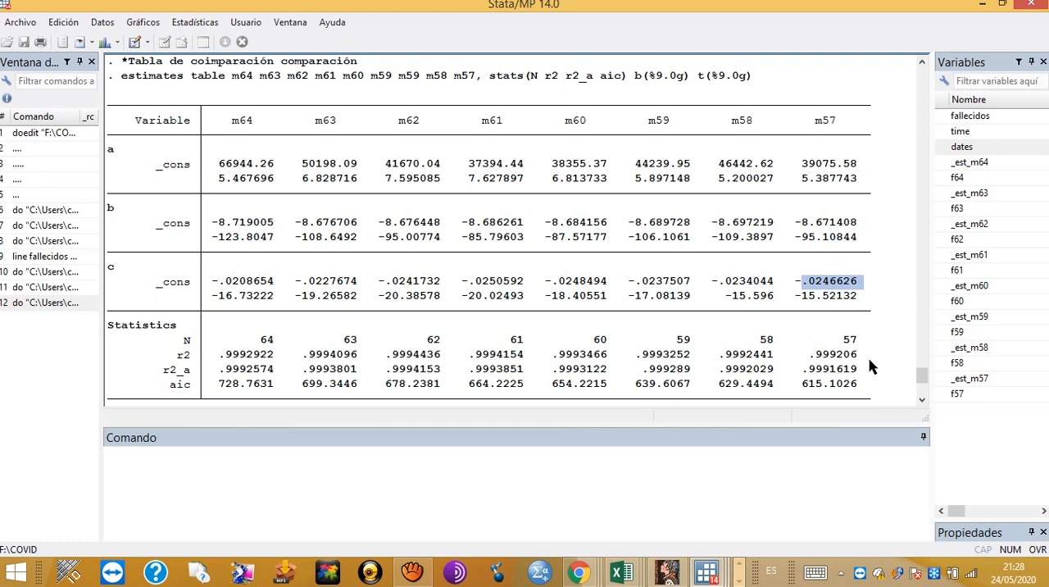
# Step: Compare the curve peaks on the Excel daily forecast chart with the m64 AIC value in Stata's comparison table
pyautogui.hotkey('alt', 'Tab')
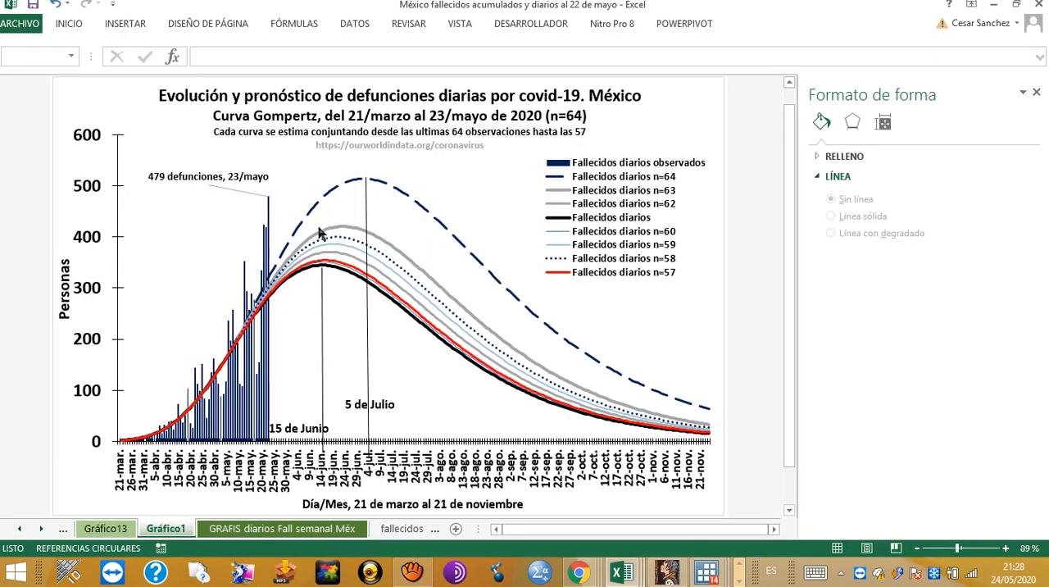
pyautogui.moveTo(325, 267)
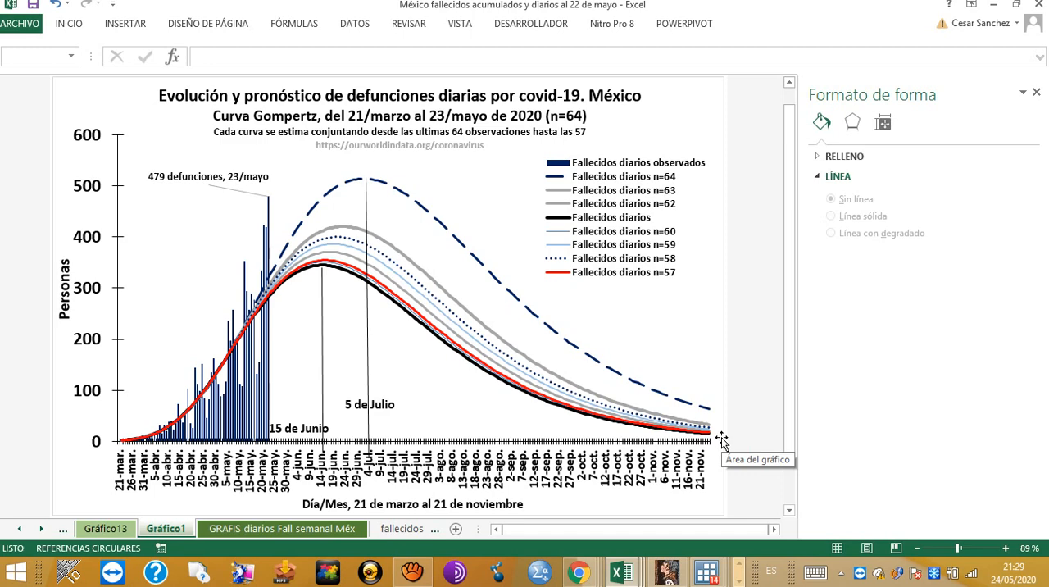
pyautogui.hotkey('alt', 'Tab')
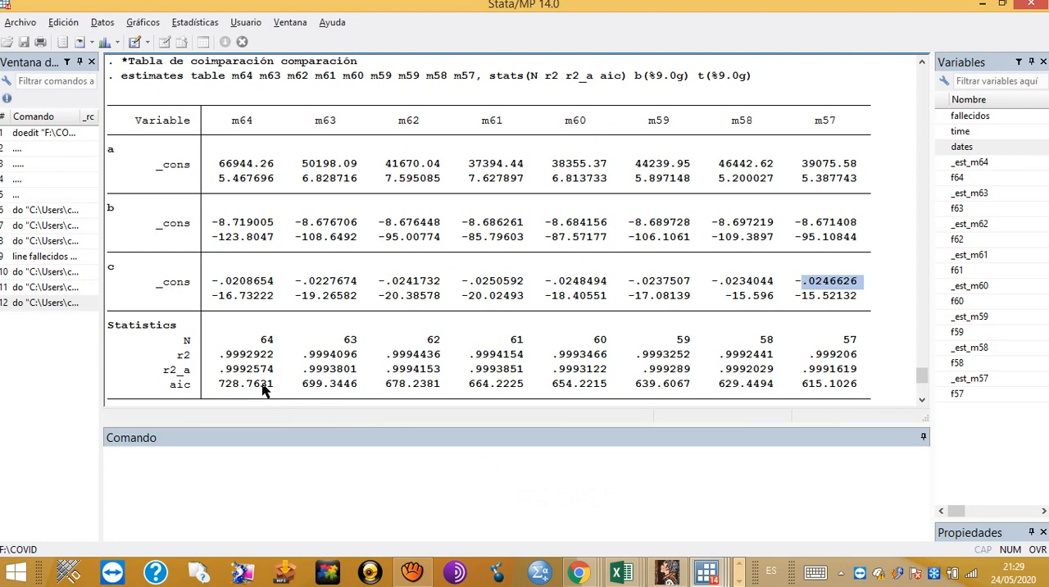
pyautogui.click(265, 390)
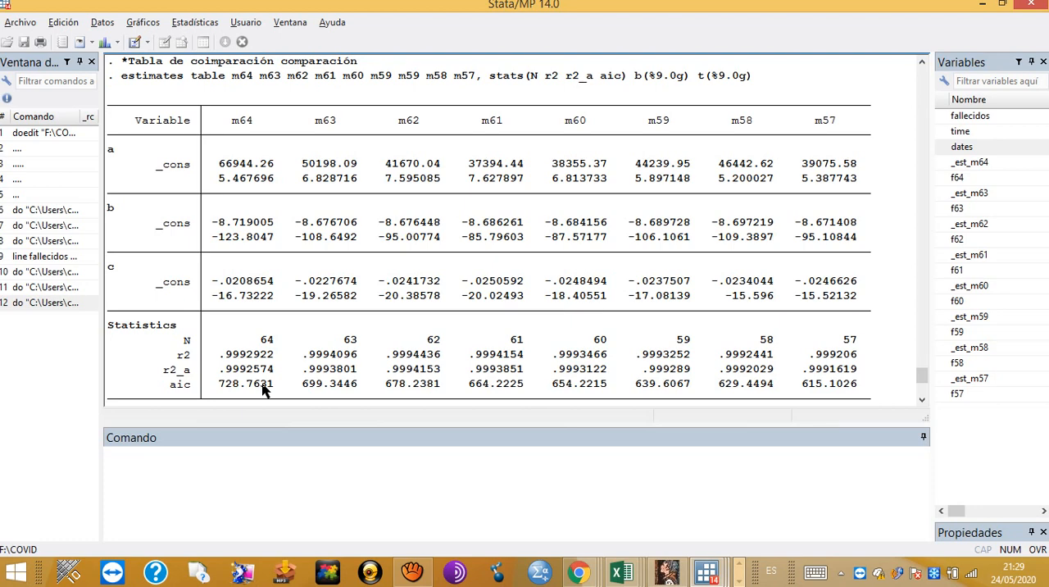
# Step: Return to the Excel daily deaths chart and inspect the observed bar for 23 May against the forecast curves
pyautogui.hotkey('alt', 'Tab')
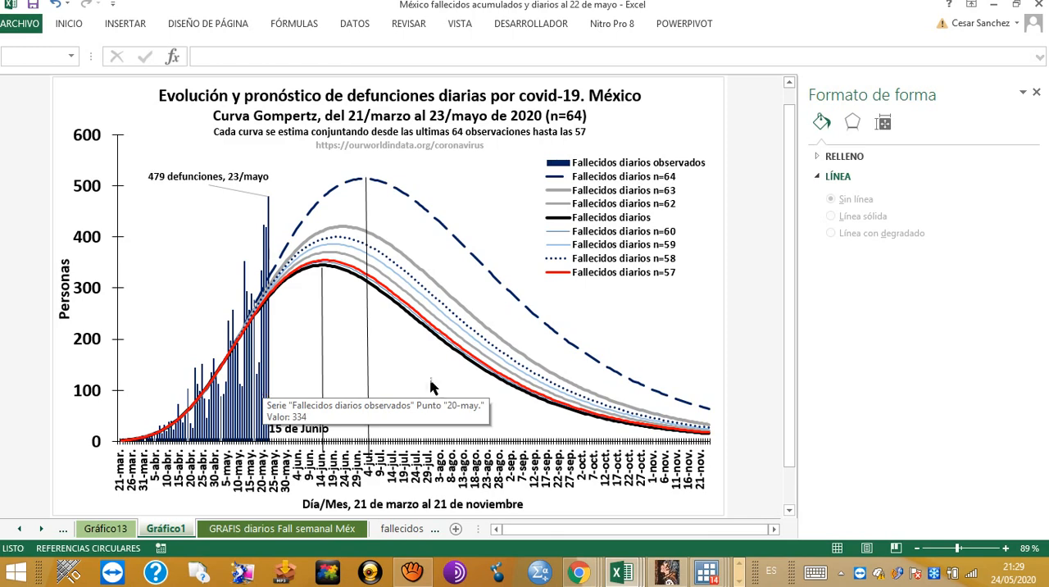
pyautogui.click(656, 335)
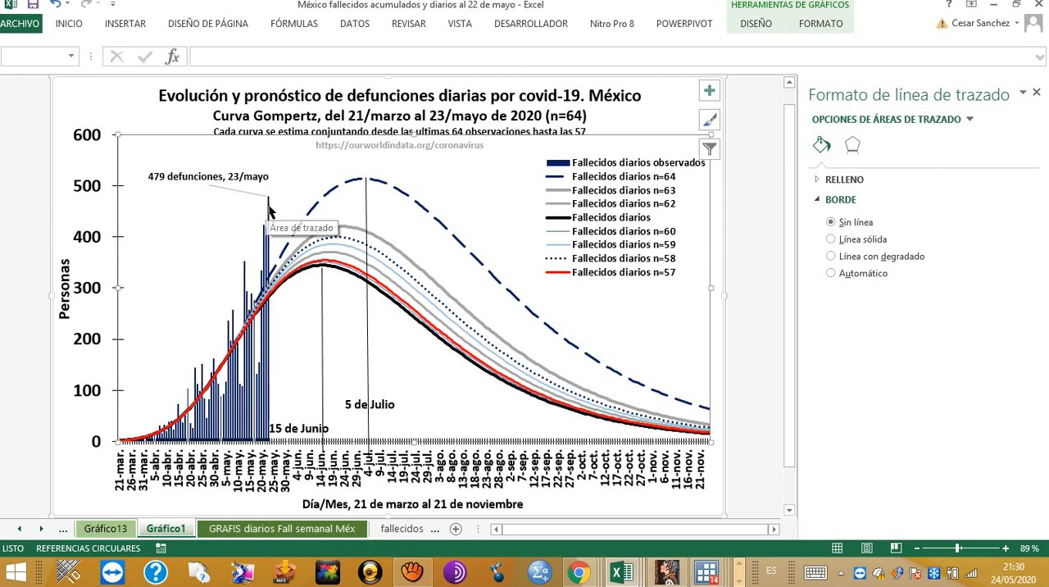
pyautogui.moveTo(269, 209)
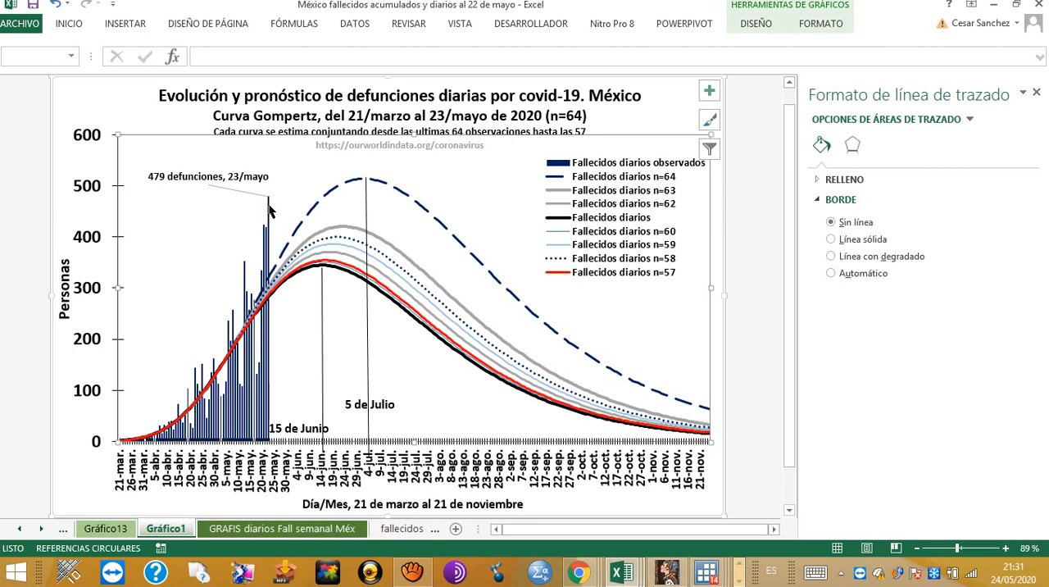
# Step: Go through the data sheet to the Gráfico13 chart and examine Mexico's cumulative observed and estimated deaths
pyautogui.click(400, 533)
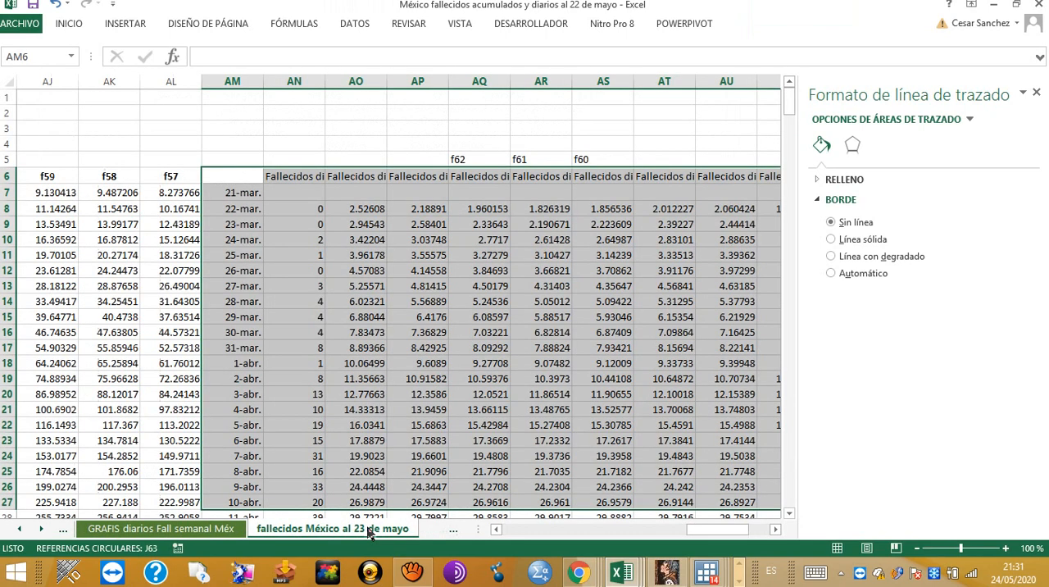
pyautogui.click(23, 531)
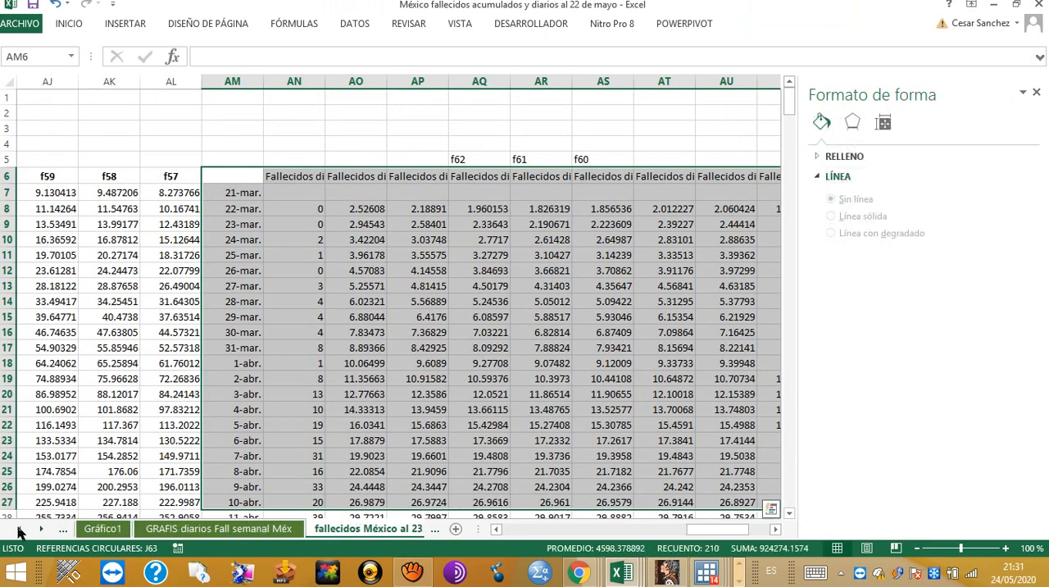
pyautogui.click(22, 532)
pyautogui.click(193, 532)
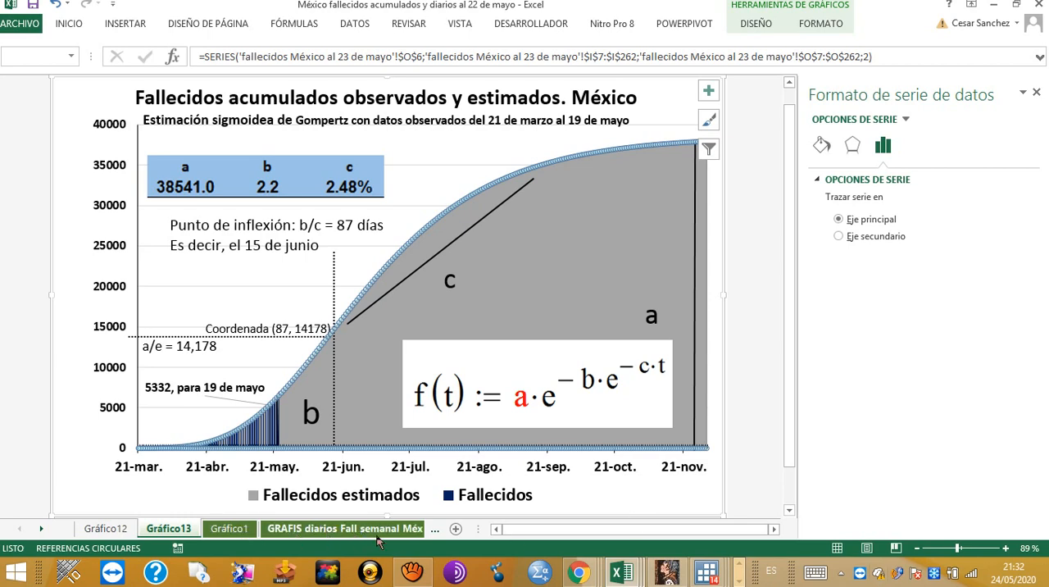
# Step: Switch to the El Salvador confirmados workbook and view its daily forecast chart and the salidas de stata sheet
pyautogui.moveTo(625, 572)
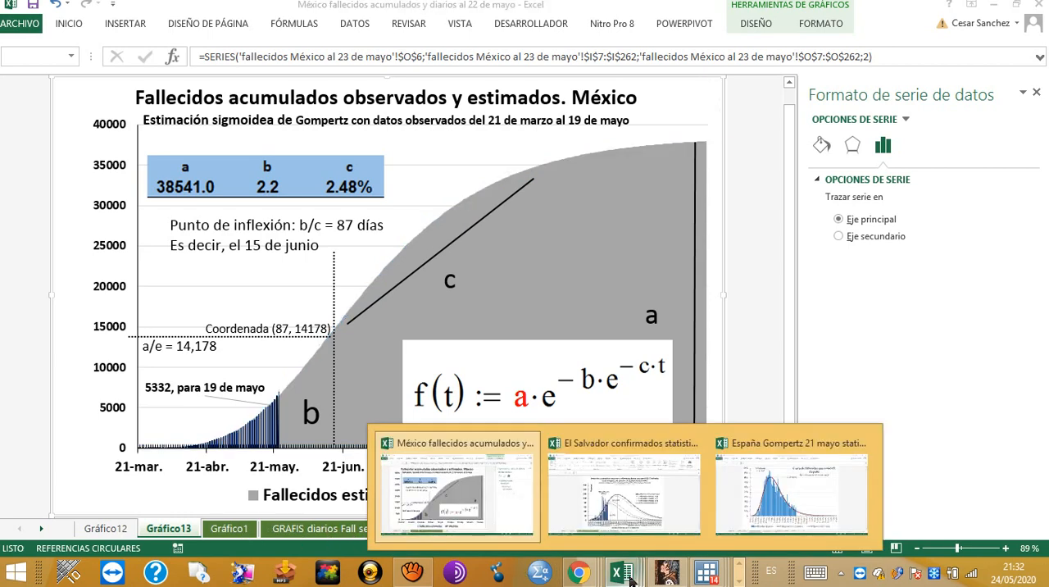
pyautogui.click(640, 503)
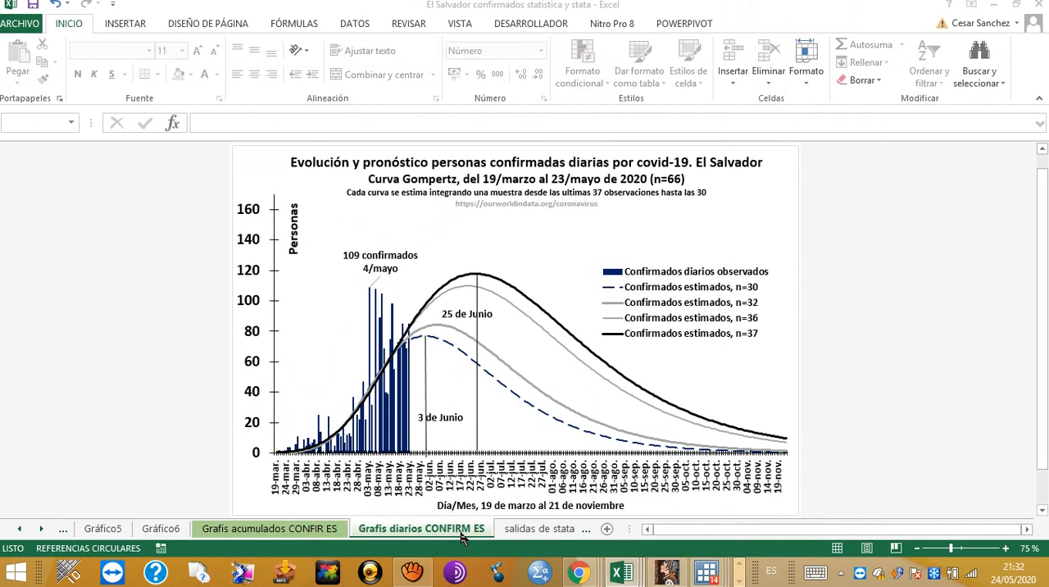
pyautogui.click(512, 532)
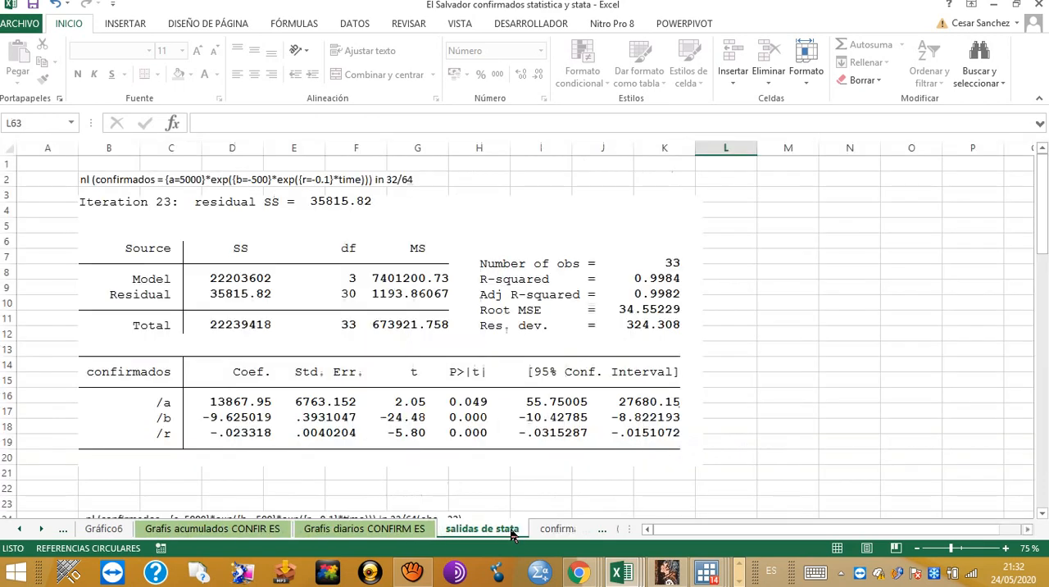
# Step: Review the observed and estimated case columns on the confirmados al 23 mayo sheet, ending at the first date in C6
pyautogui.click(554, 530)
pyautogui.click(425, 418)
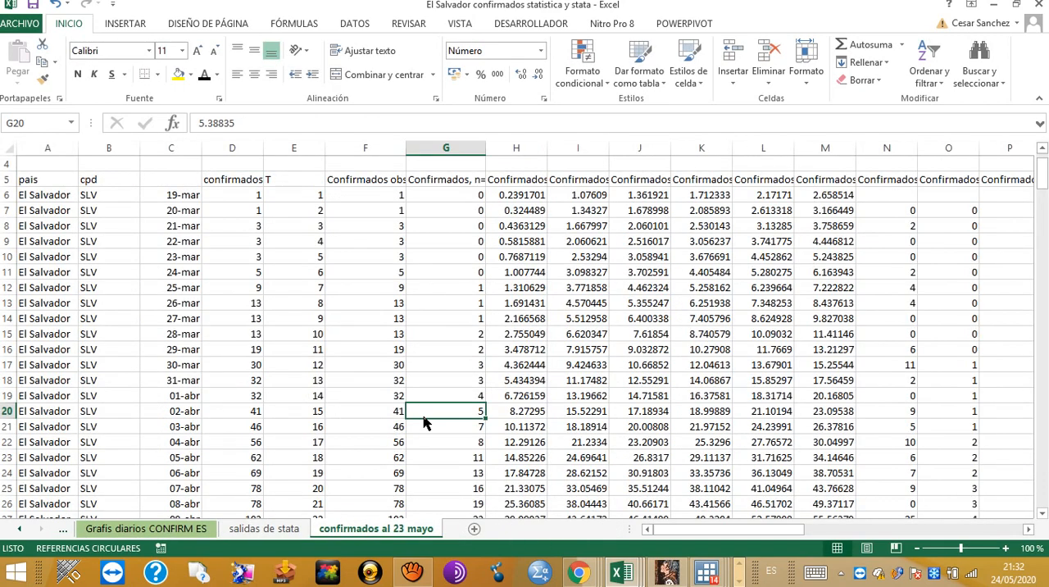
pyautogui.scroll(-17, 241, 410)
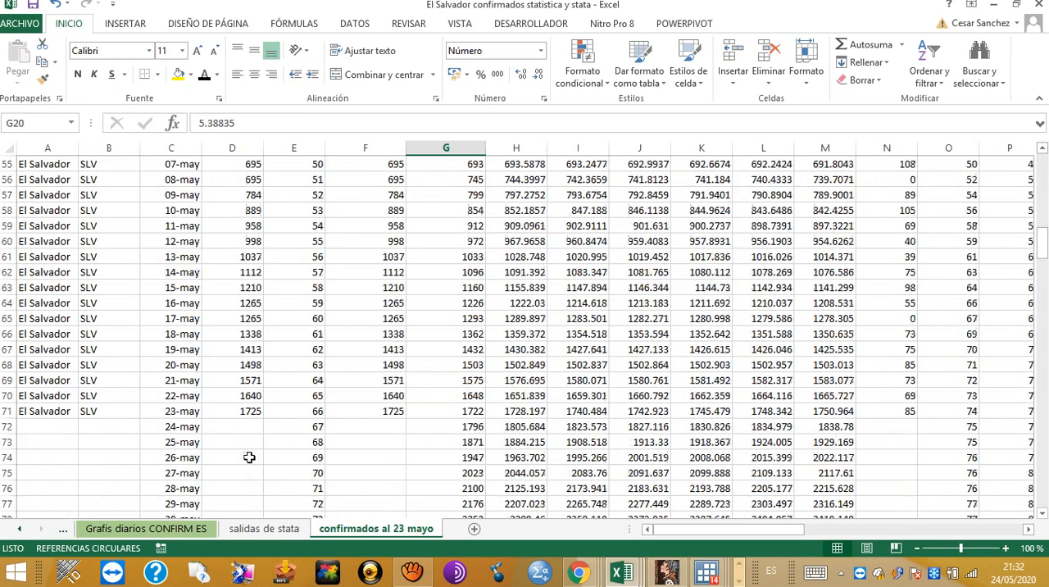
pyautogui.scroll(18, 249, 457)
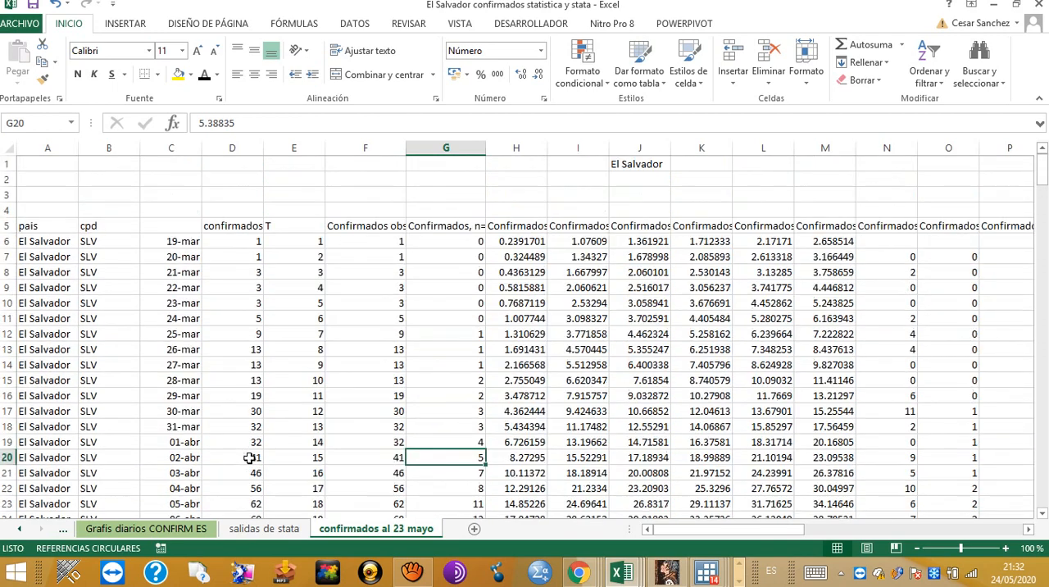
pyautogui.click(187, 242)
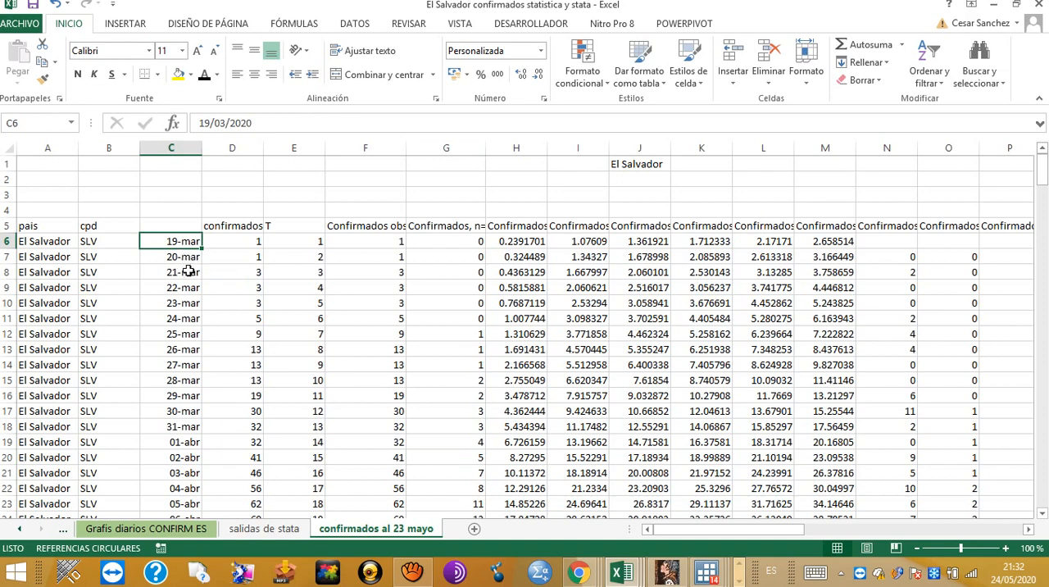
# Step: Review El Salvador's dated case rows down to 23 May and select that day's confirmed-cases cell D71
pyautogui.scroll(-1, 194, 276)
pyautogui.scroll(-12, 193, 276)
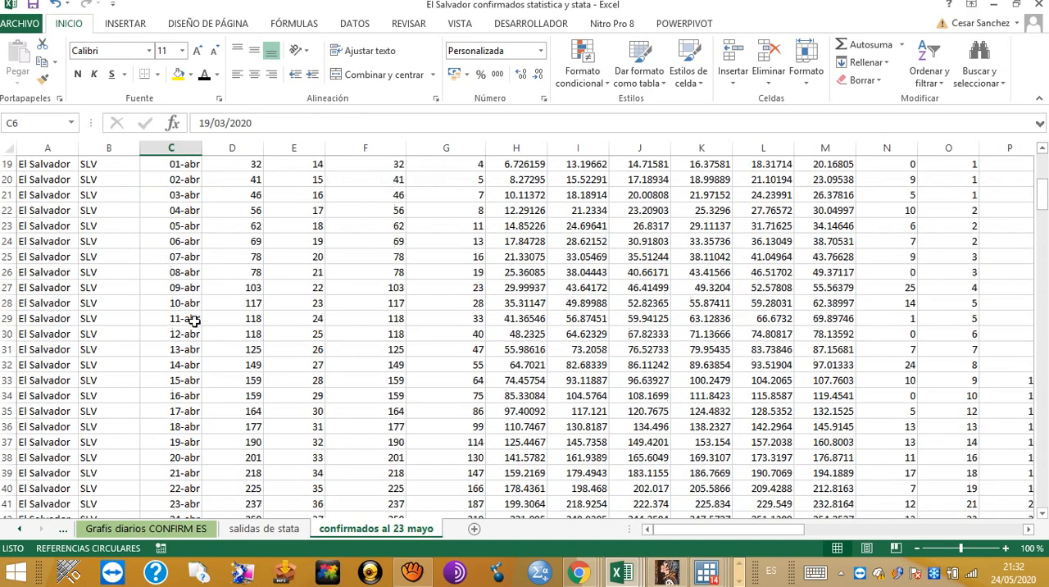
pyautogui.scroll(-5, 204, 350)
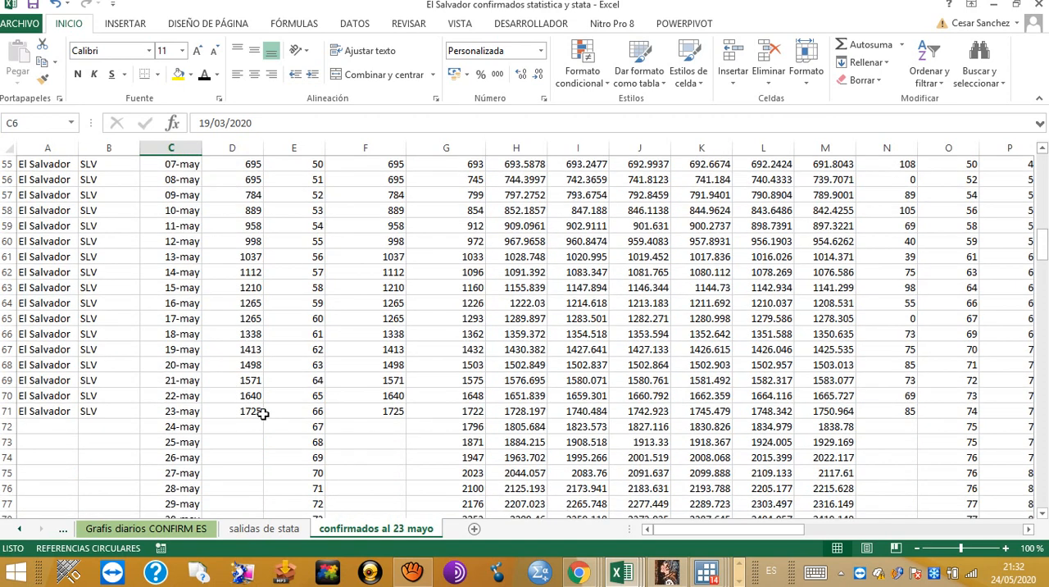
pyautogui.click(258, 414)
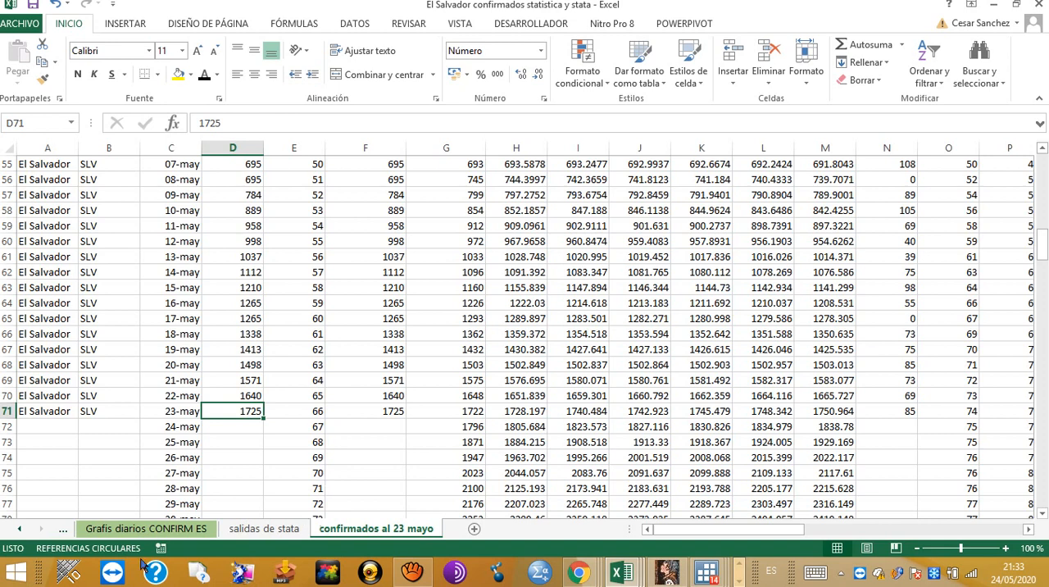
# Step: View the Grafis diarios CONFIRM ES chart and review the Stata regression outputs on salidas de stata through the 25-observation model
pyautogui.click(20, 530)
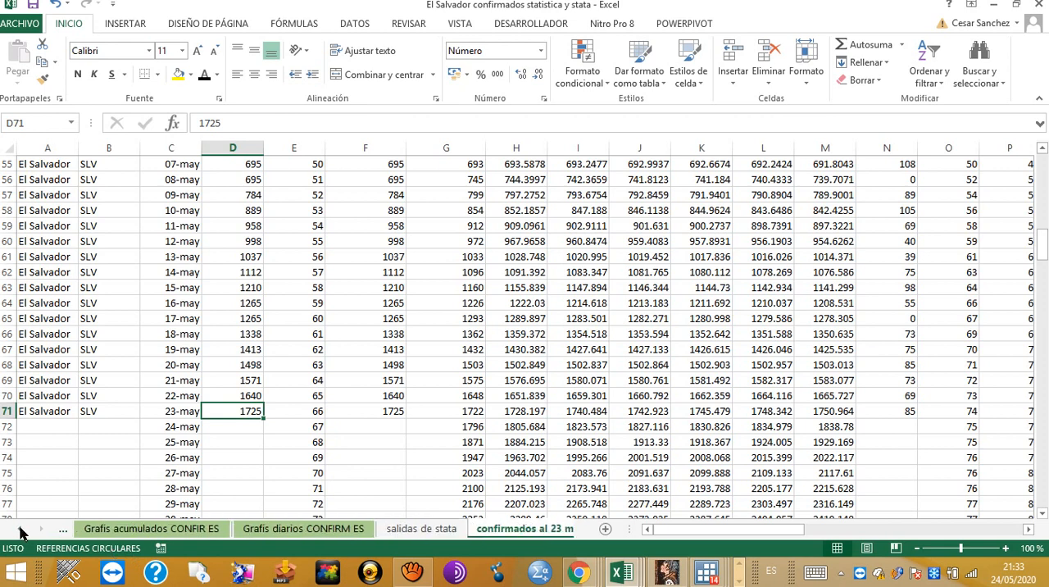
pyautogui.click(255, 532)
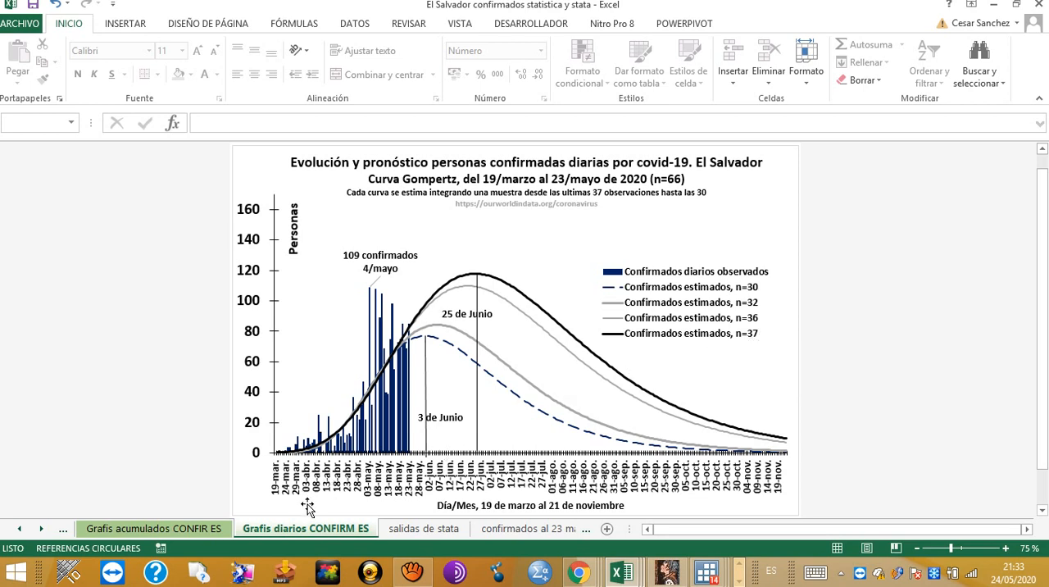
pyautogui.click(442, 528)
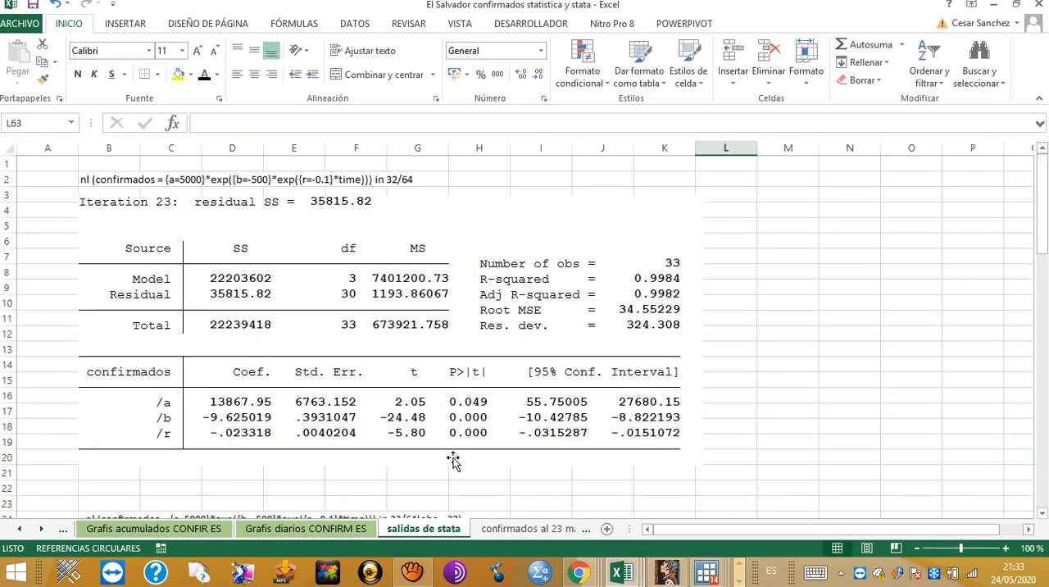
pyautogui.scroll(-11, 482, 410)
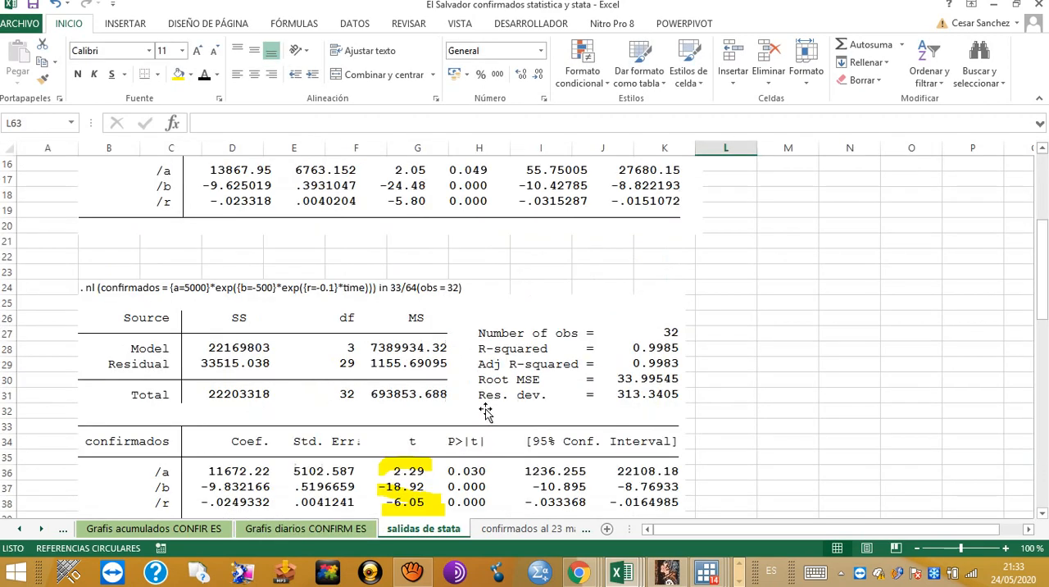
pyautogui.scroll(-9, 482, 427)
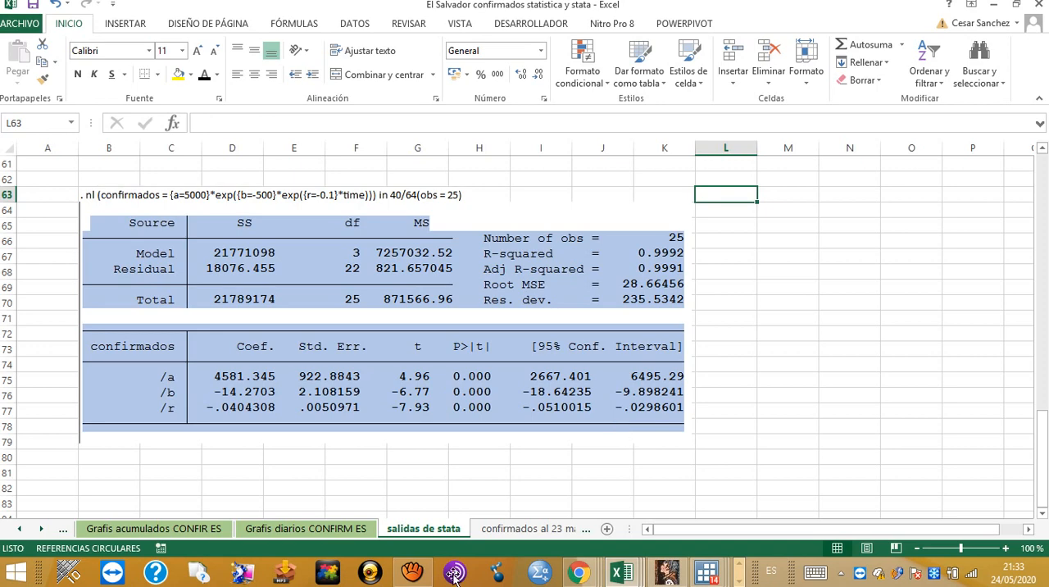
# Step: Compare the daily confirmed-cases forecast chart with the data on the confirmados al 23 mayo sheet
pyautogui.click(312, 531)
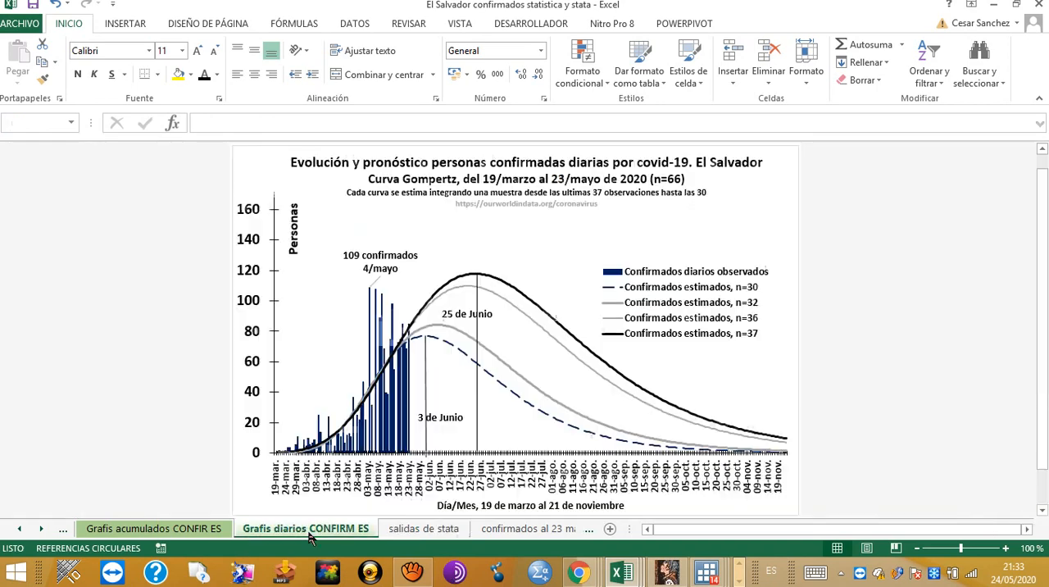
pyautogui.click(461, 531)
pyautogui.click(478, 531)
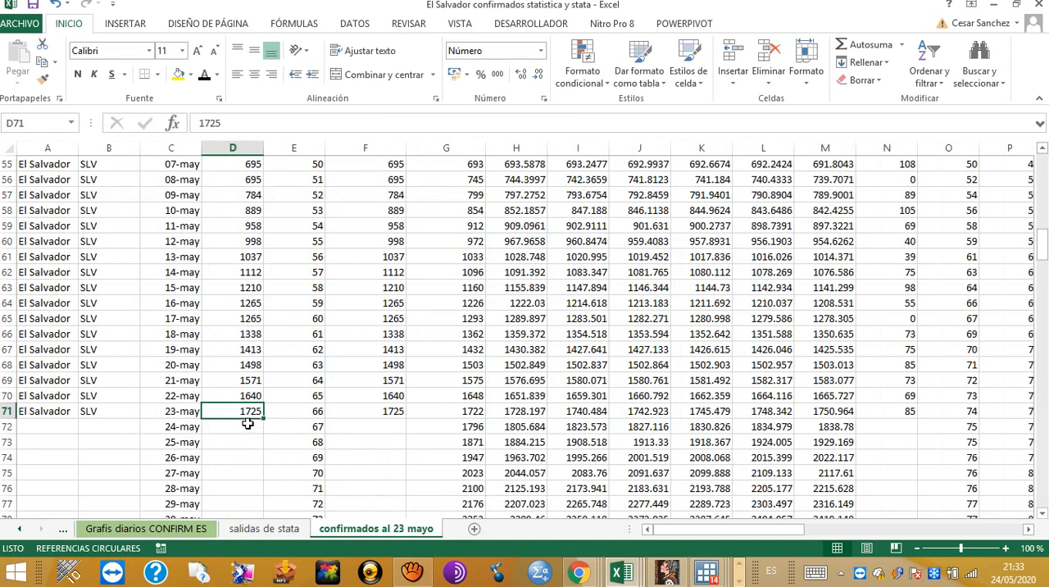
# Step: Examine the 25-observation model output on salidas de stata and return to the daily forecast chart
pyautogui.click(287, 531)
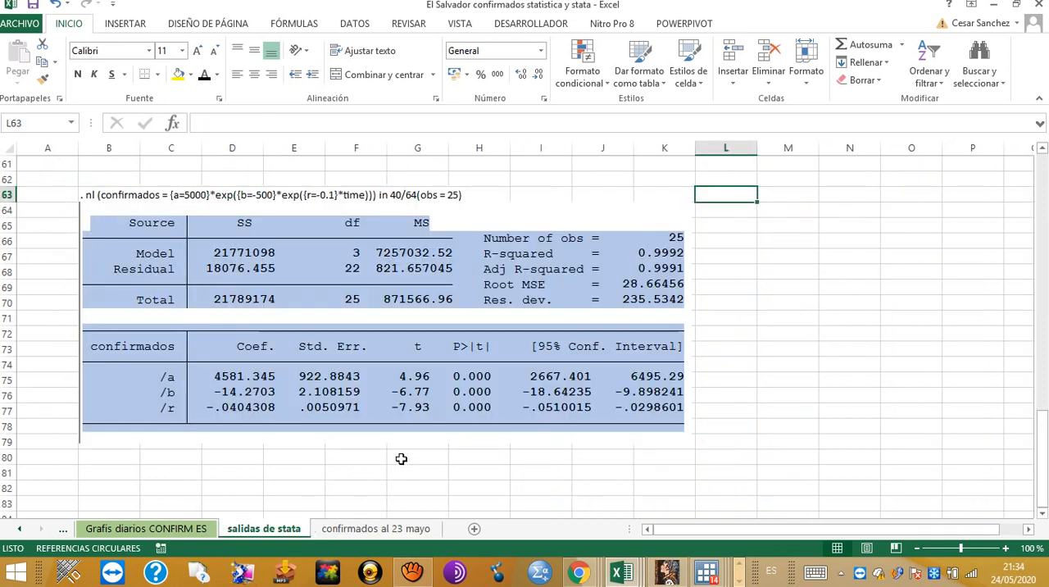
pyautogui.scroll(1, 406, 460)
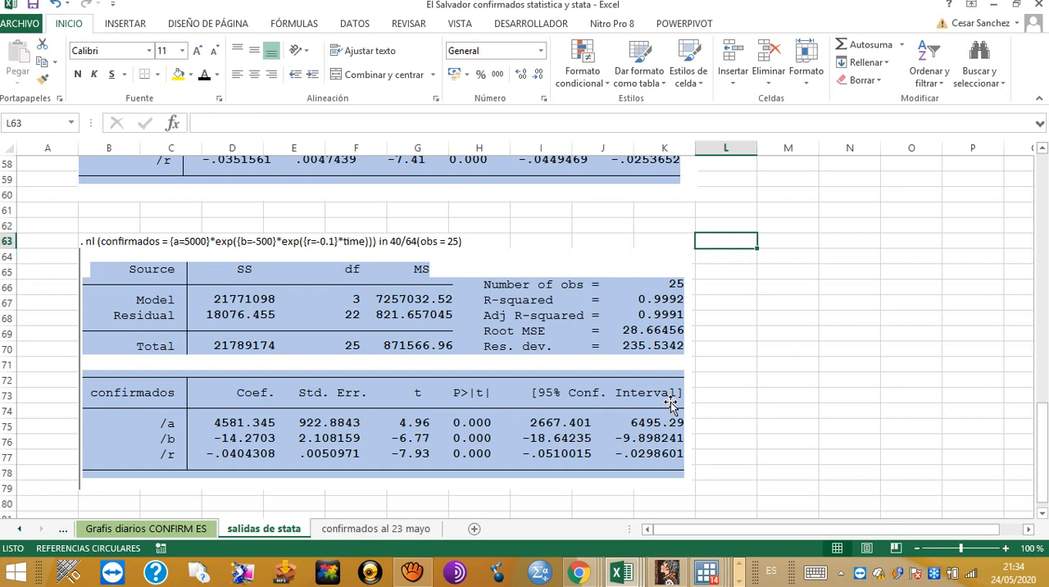
pyautogui.click(207, 531)
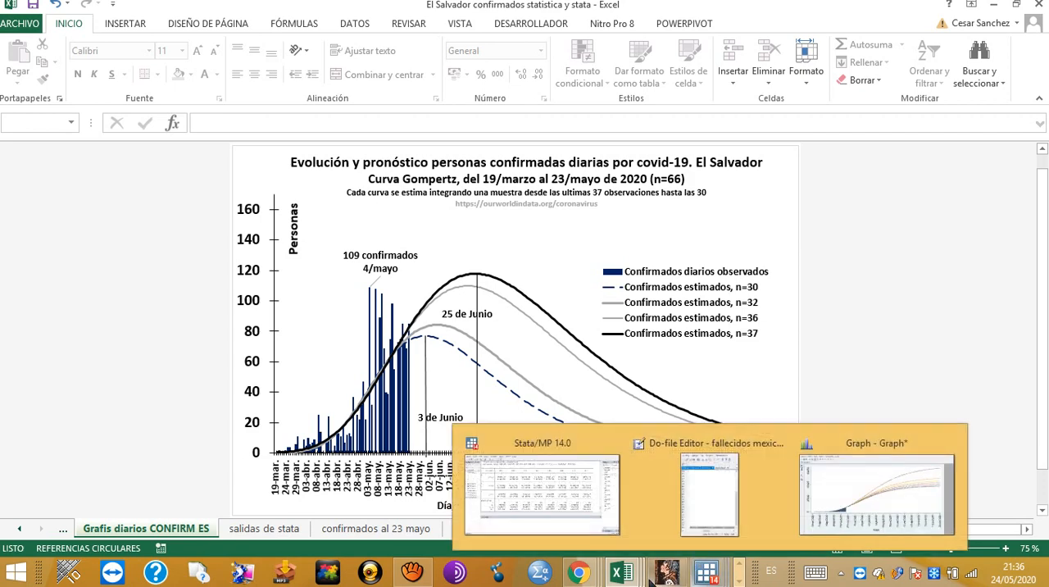
# Step: Switch to the Our World in Data Mexico page in Chrome and look over its daily confirmed deaths sections
pyautogui.moveTo(578, 580)
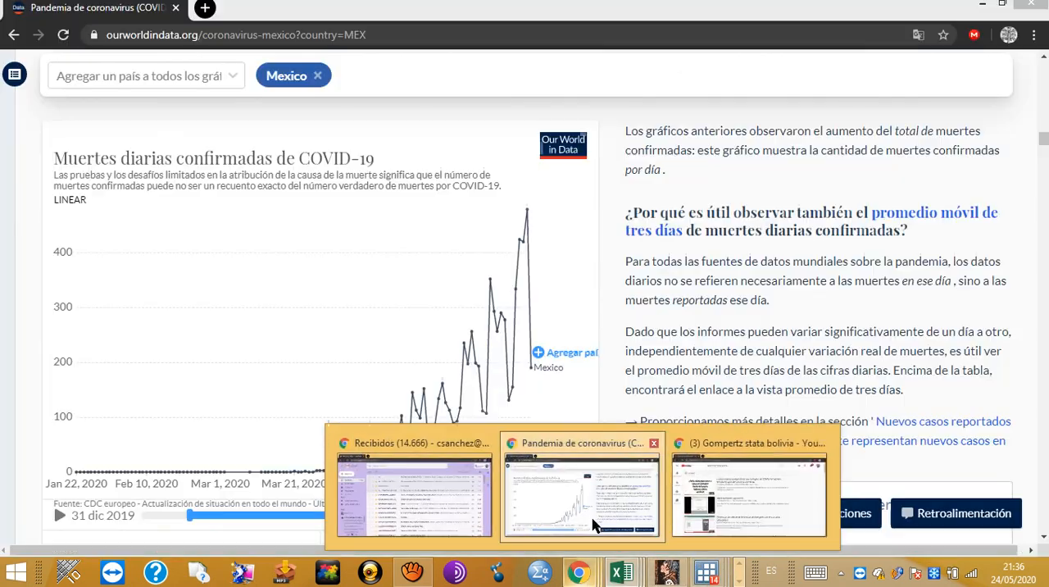
pyautogui.click(579, 504)
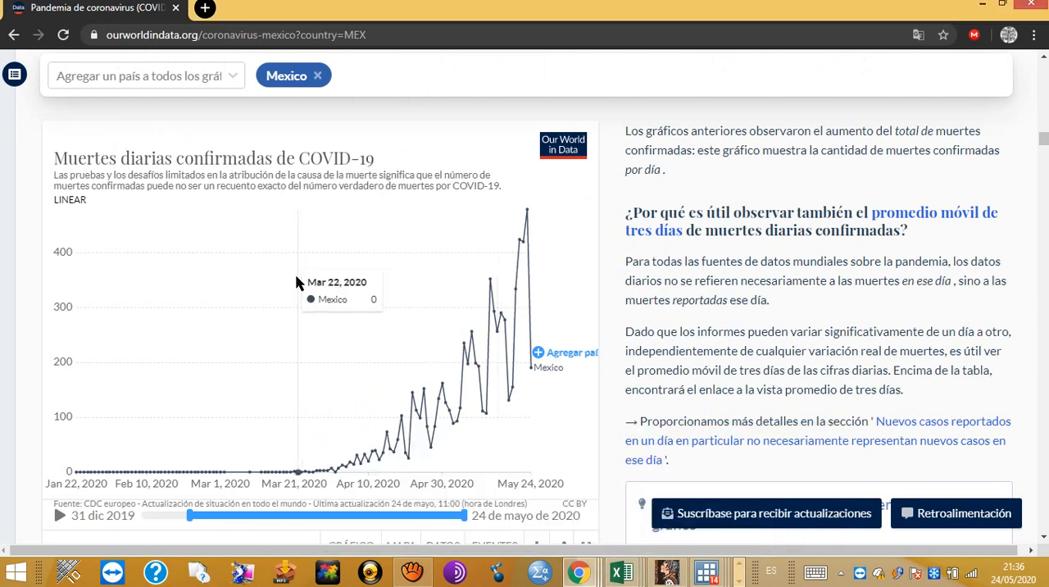
pyautogui.scroll(-10, 296, 307)
pyautogui.scroll(-15, 294, 328)
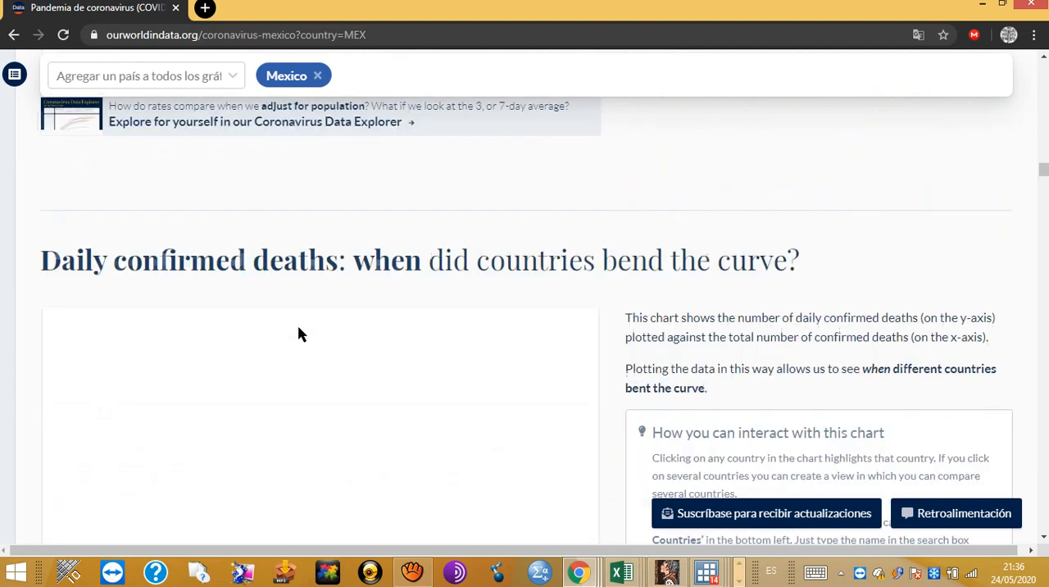
pyautogui.scroll(-15, 298, 358)
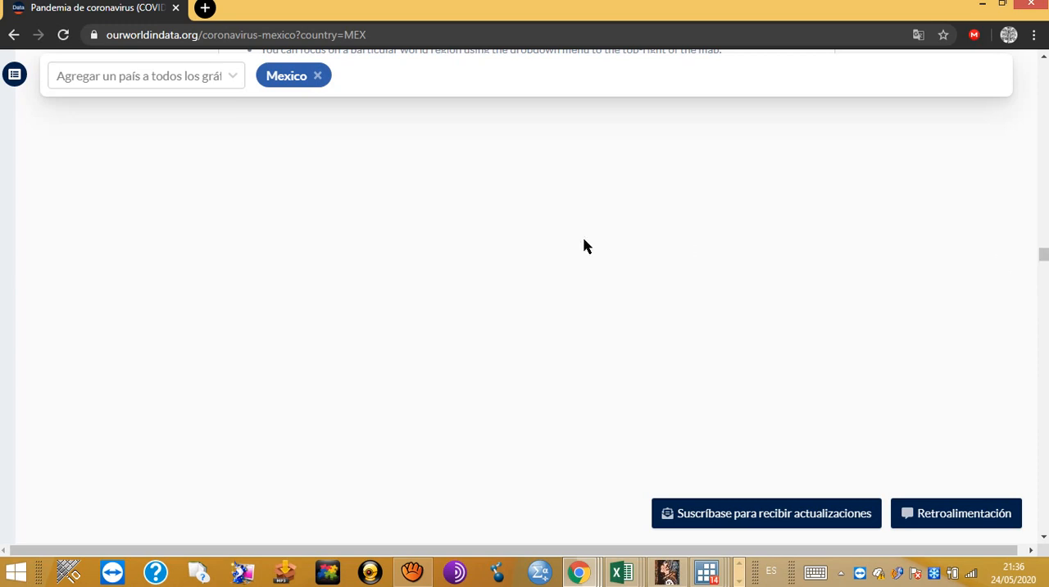
# Step: Look through the Mexico coronavirus page for the government response stringency index chart
pyautogui.scroll(3, 580, 246)
pyautogui.scroll(2, 577, 248)
pyautogui.scroll(10, 569, 262)
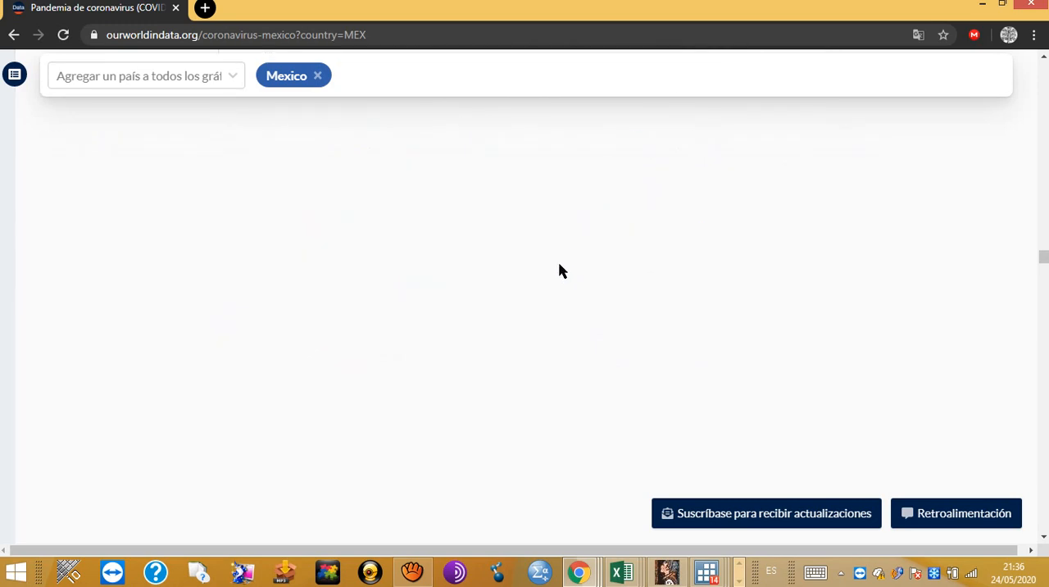
pyautogui.scroll(-6, 552, 281)
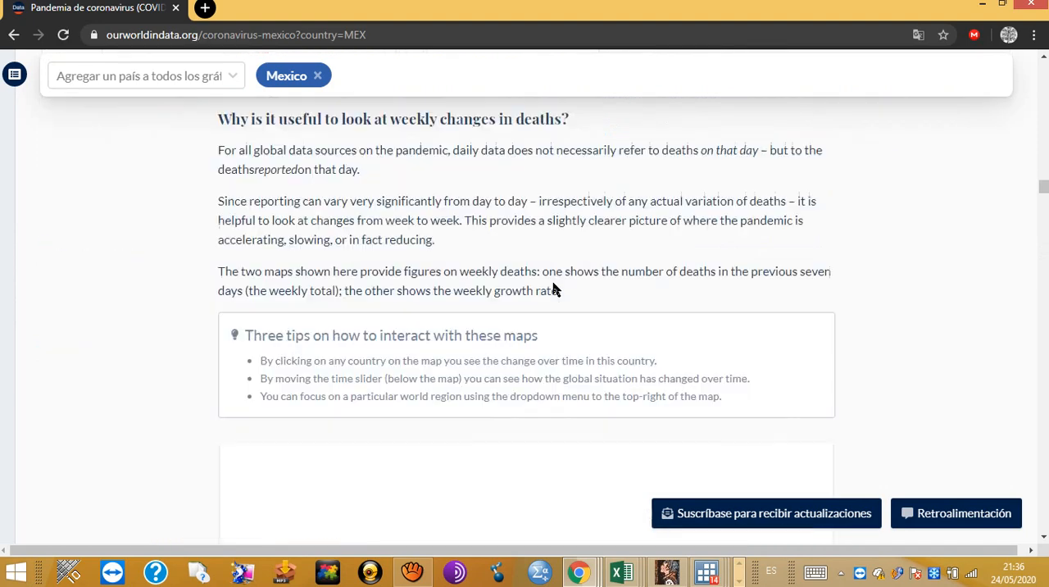
pyautogui.scroll(-5, 553, 288)
pyautogui.scroll(-10, 554, 288)
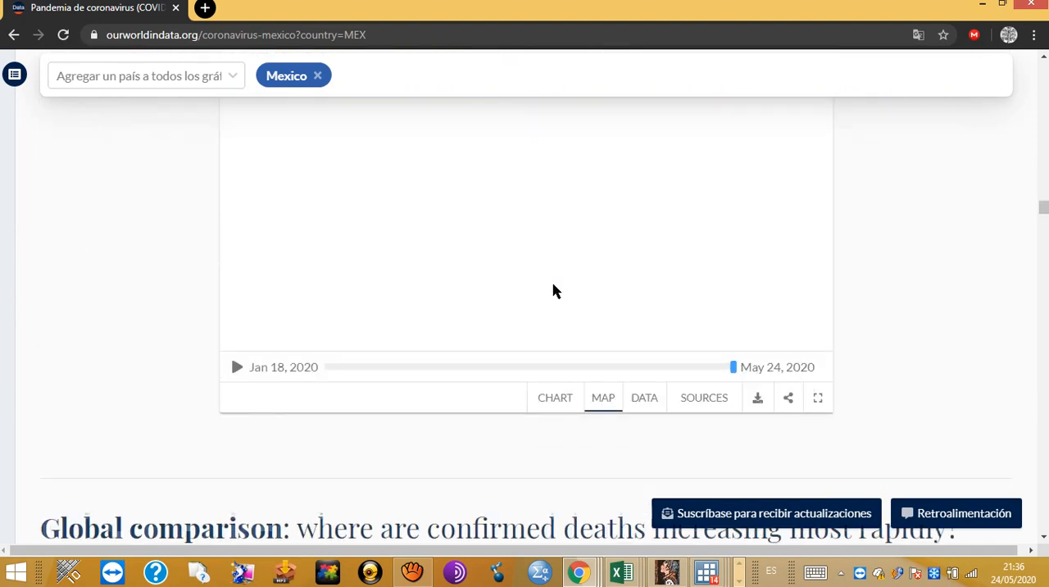
pyautogui.scroll(-15, 552, 294)
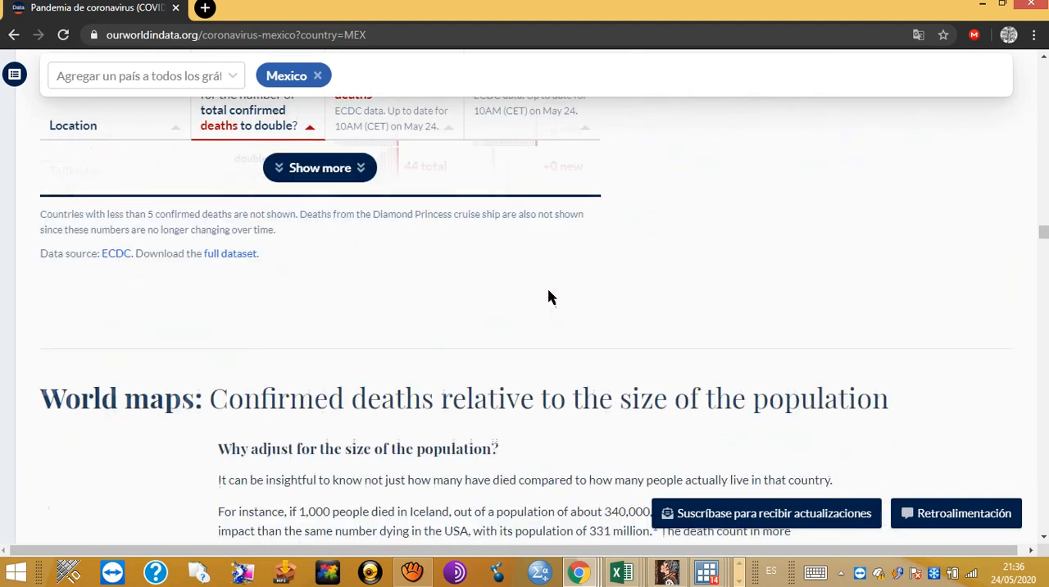
pyautogui.scroll(-5, 541, 312)
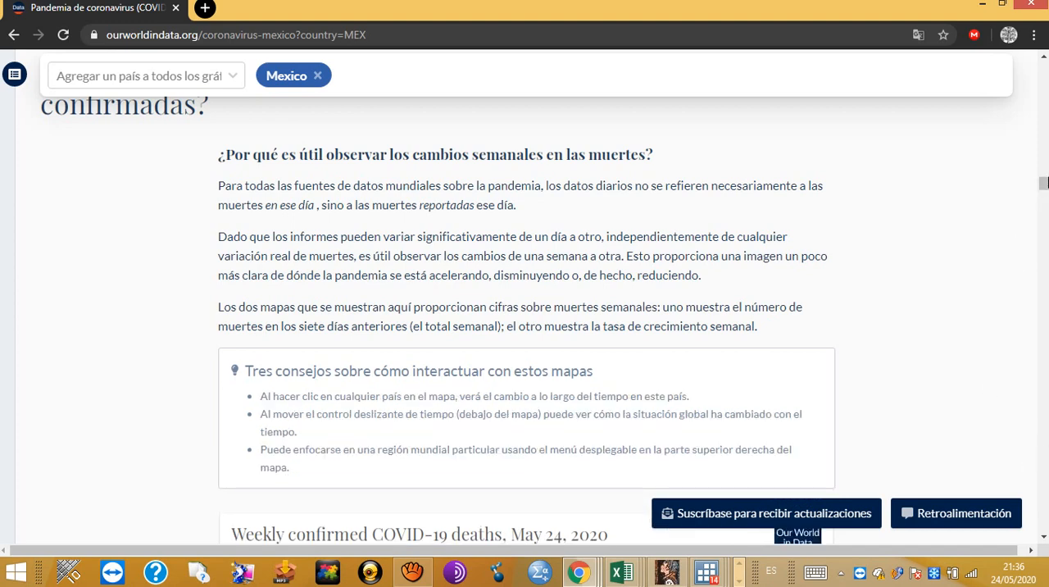
pyautogui.moveTo(1044, 182); pyautogui.dragTo(1045, 337)
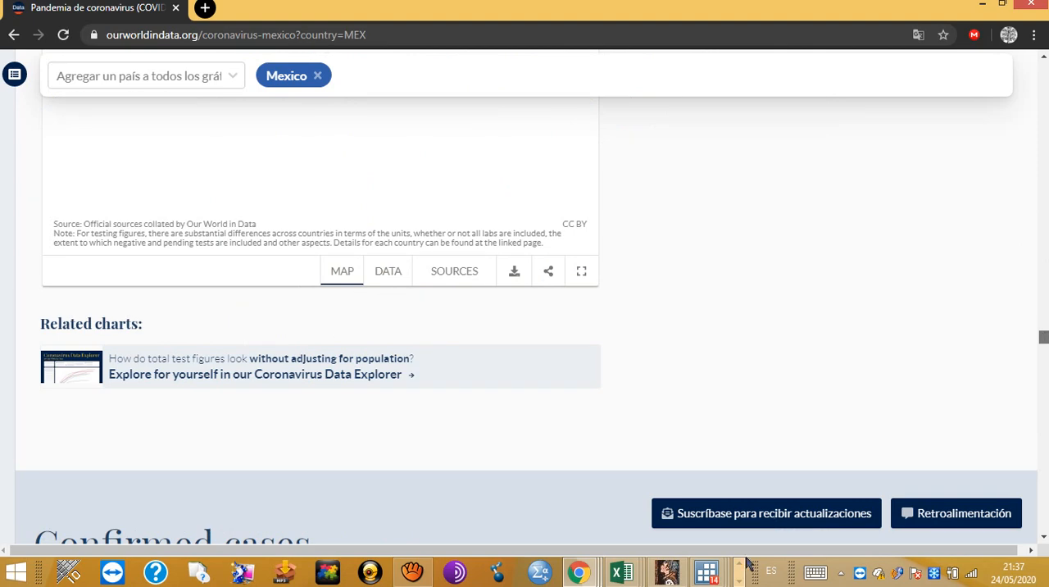
pyautogui.click(412, 571)
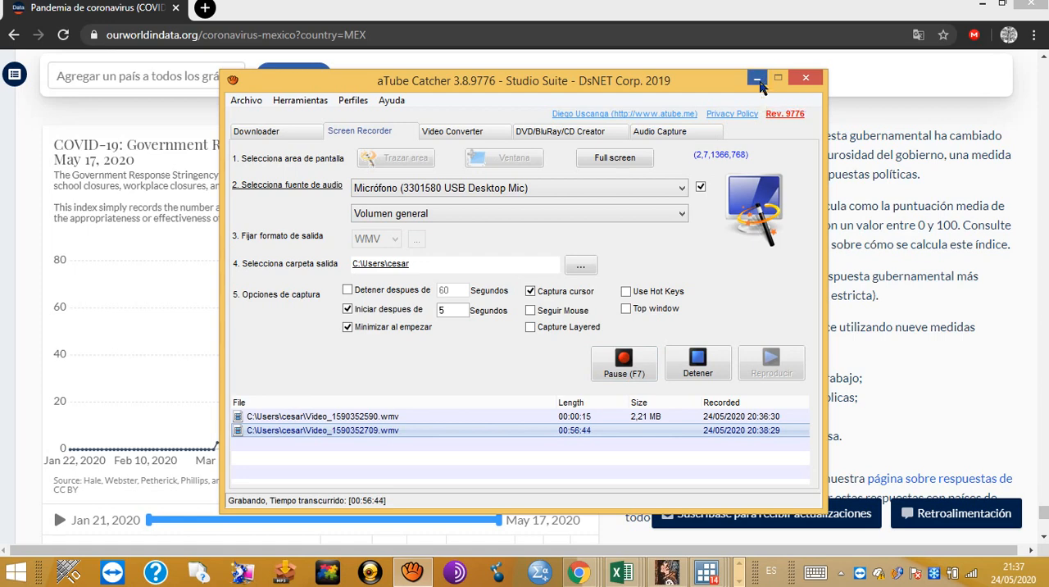
pyautogui.click(758, 80)
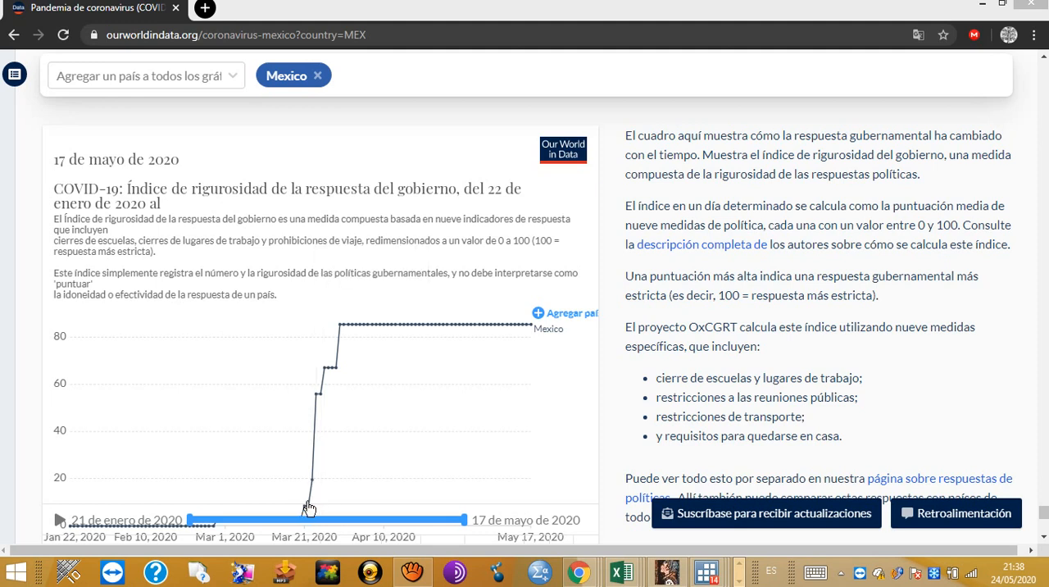
# Step: Examine how Mexico's government response stringency index changes over time on the chart up to 17 May 2020
pyautogui.moveTo(312, 492)
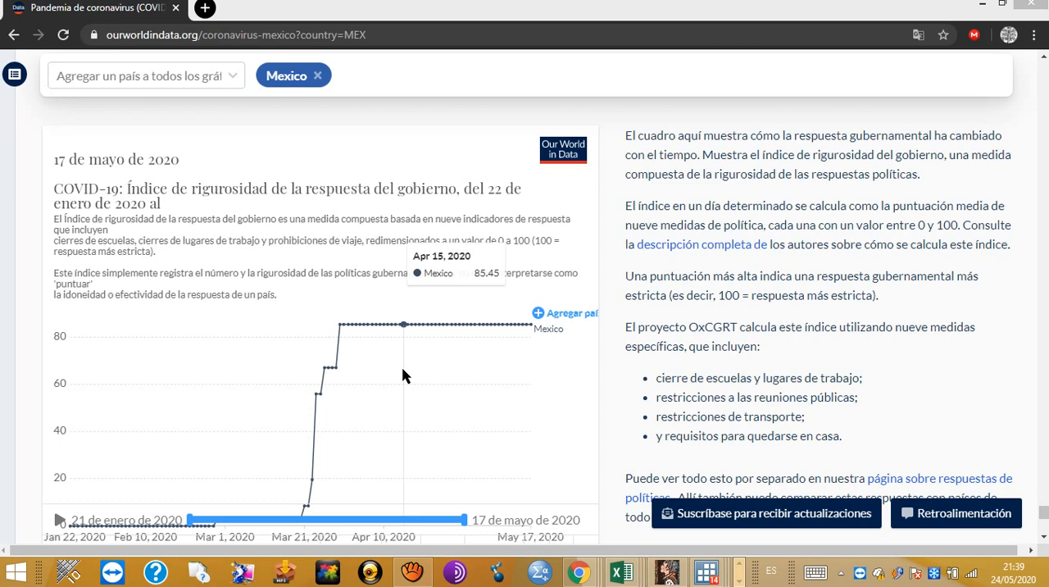
pyautogui.moveTo(414, 574)
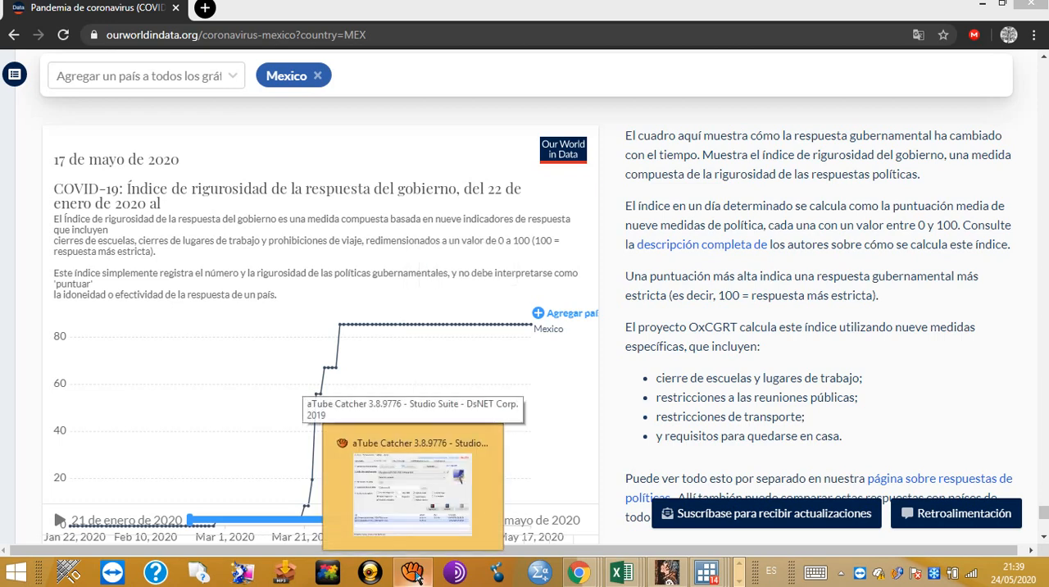